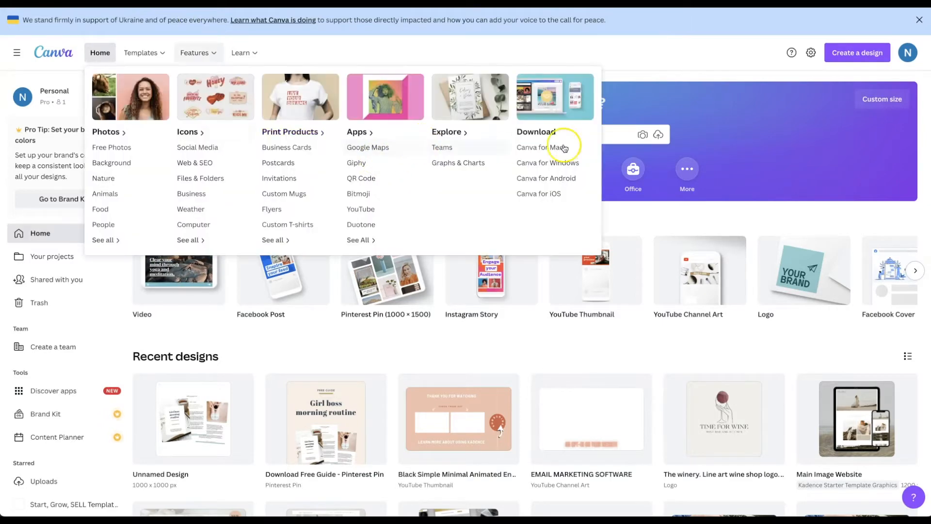
Step: Search Canva templates for 'pdf mockup' and open the Girl boss morning routine design
{"action": "left_click", "coordinate": [613, 133]}
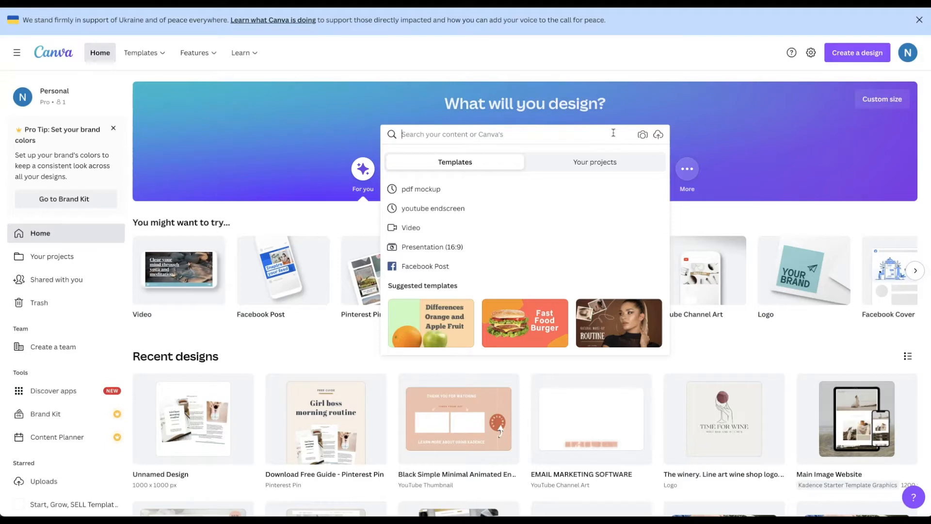
{"action": "type", "text": "pdf mockup"}
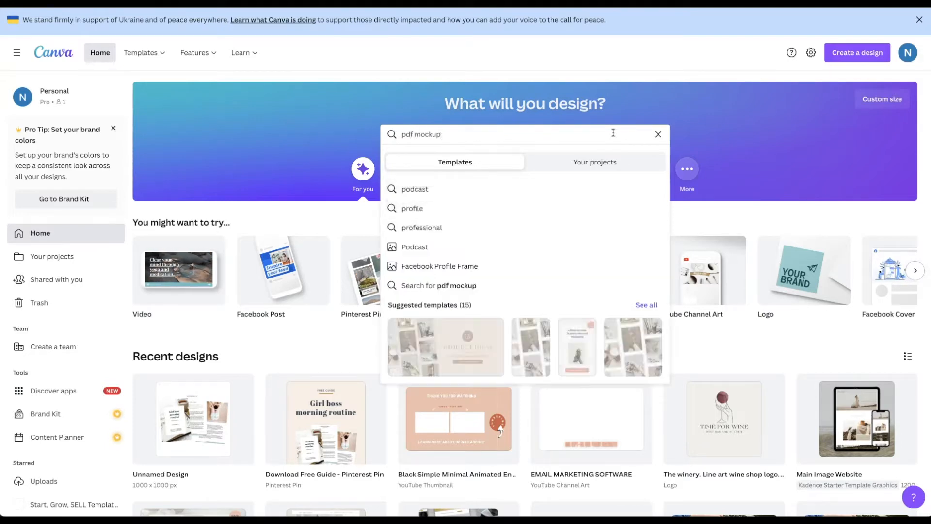
{"action": "key", "text": "Return"}
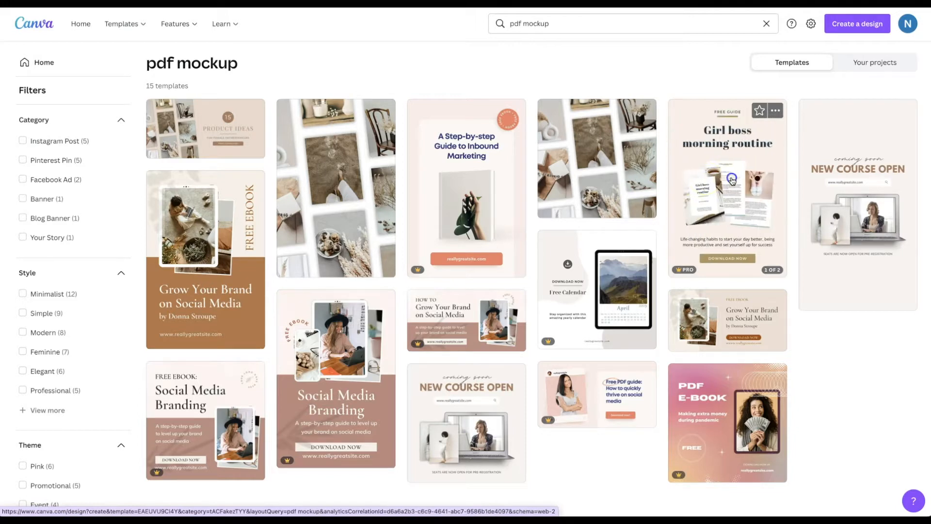
{"action": "left_click", "coordinate": [733, 182]}
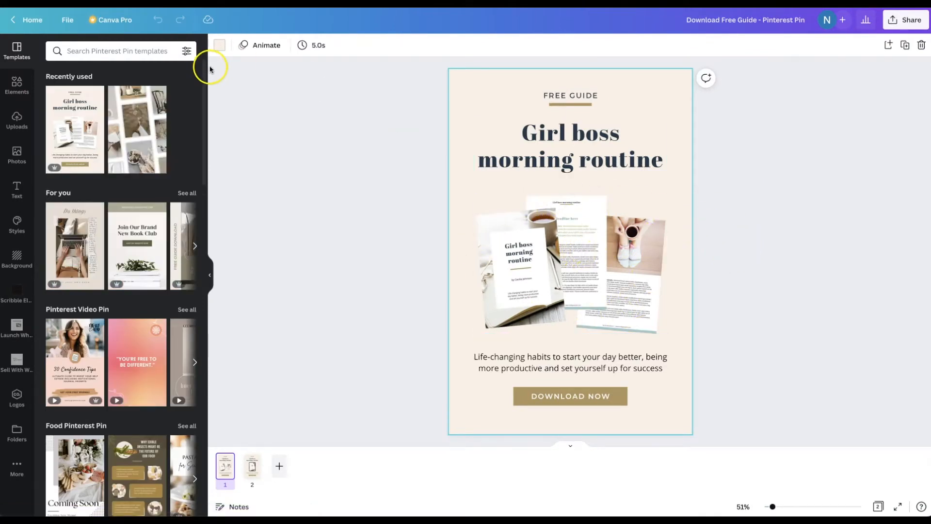
Step: Create a new custom-size Canva design of 800 × 800 px
{"action": "left_click", "coordinate": [72, 21]}
{"action": "left_click", "coordinate": [133, 89]}
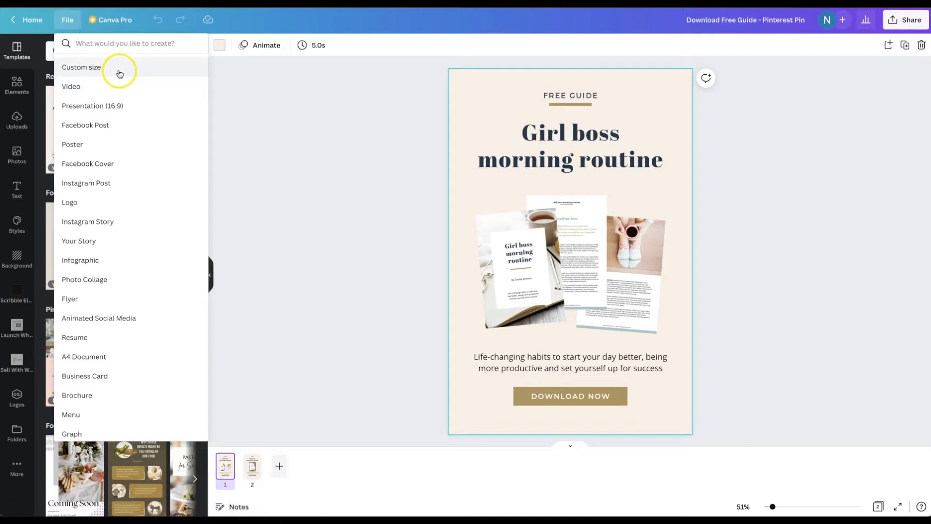
{"action": "left_click", "coordinate": [119, 70]}
{"action": "type", "text": "800"}
{"action": "key", "text": "Tab"}
{"action": "type", "text": "800"}
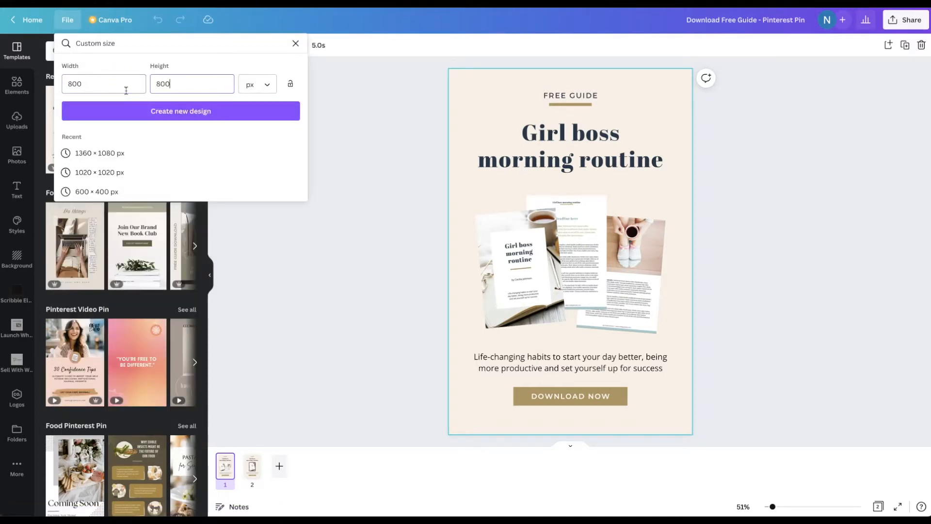
{"action": "left_click", "coordinate": [131, 117]}
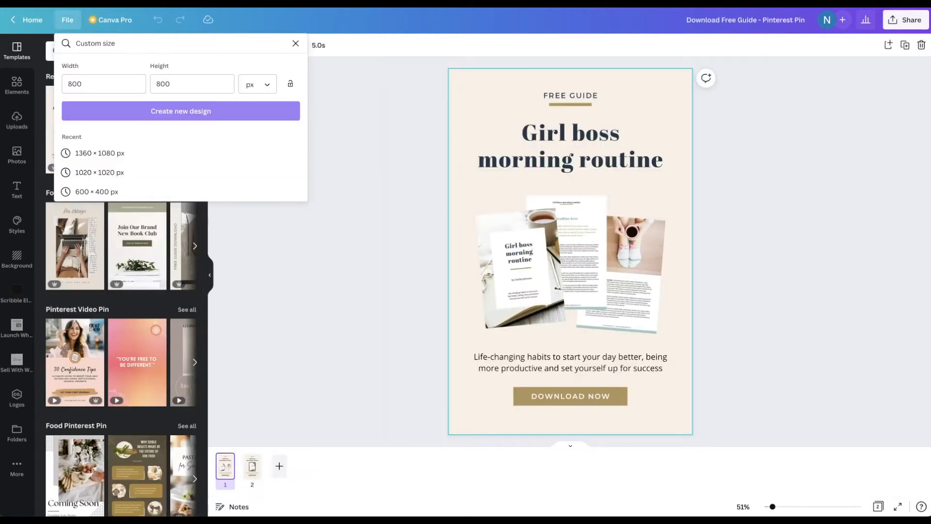
Step: Paste the pin's mockup image group into the new design and centre it on the page
{"action": "left_click", "coordinate": [552, 255]}
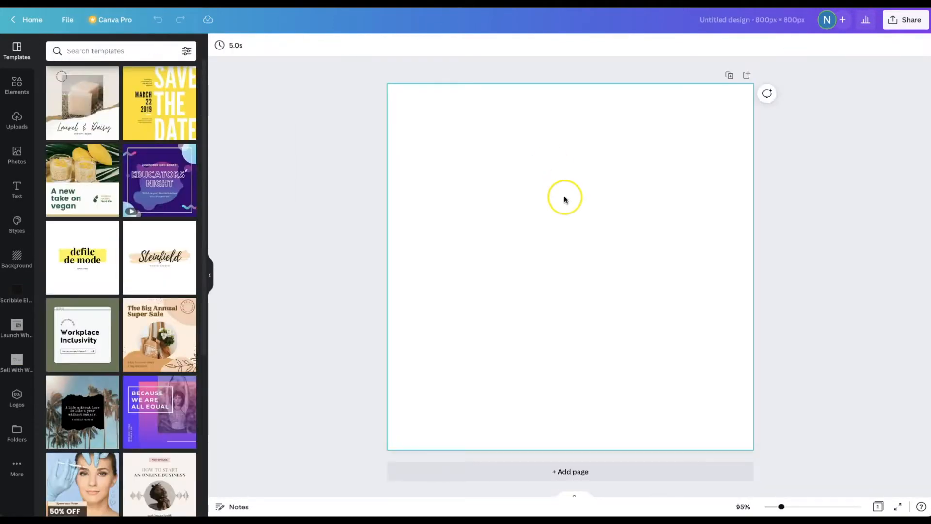
{"action": "right_click", "coordinate": [565, 199]}
{"action": "left_click", "coordinate": [587, 235]}
{"action": "left_click", "coordinate": [585, 241]}
{"action": "left_click_drag", "start_coordinate": [585, 241], "coordinate": [591, 282]}
{"action": "left_click", "coordinate": [768, 272]}
Step: Download the design as a transparent-background PNG named 'Opt-in Graphic'
{"action": "left_click", "coordinate": [900, 23]}
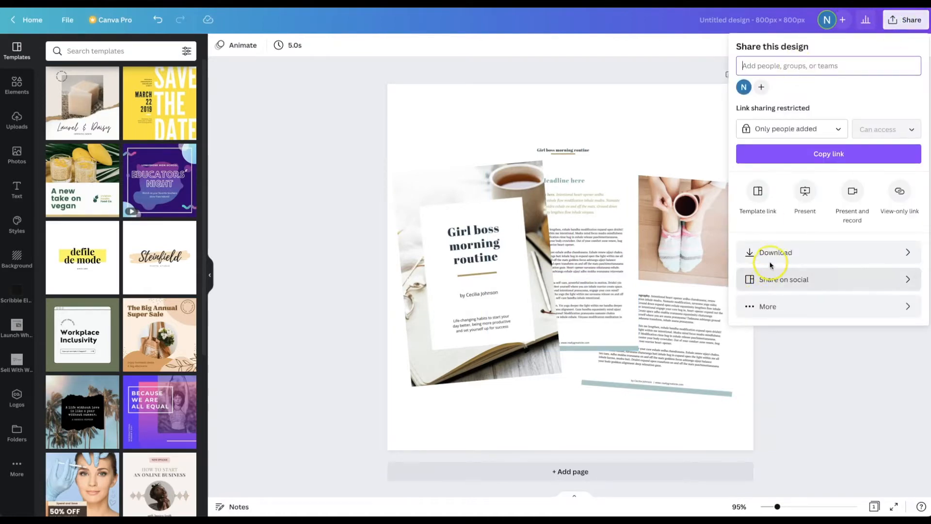
{"action": "left_click", "coordinate": [774, 253]}
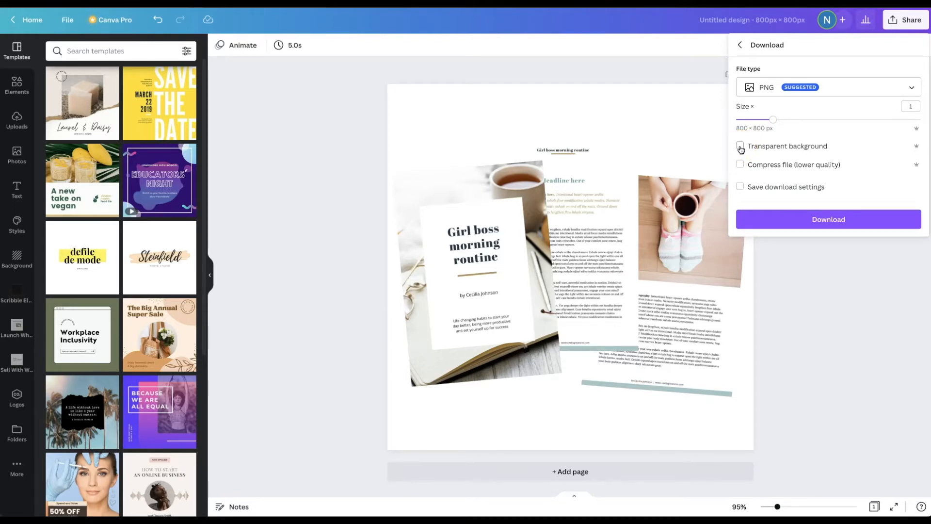
{"action": "left_click", "coordinate": [741, 148]}
{"action": "left_click", "coordinate": [791, 223]}
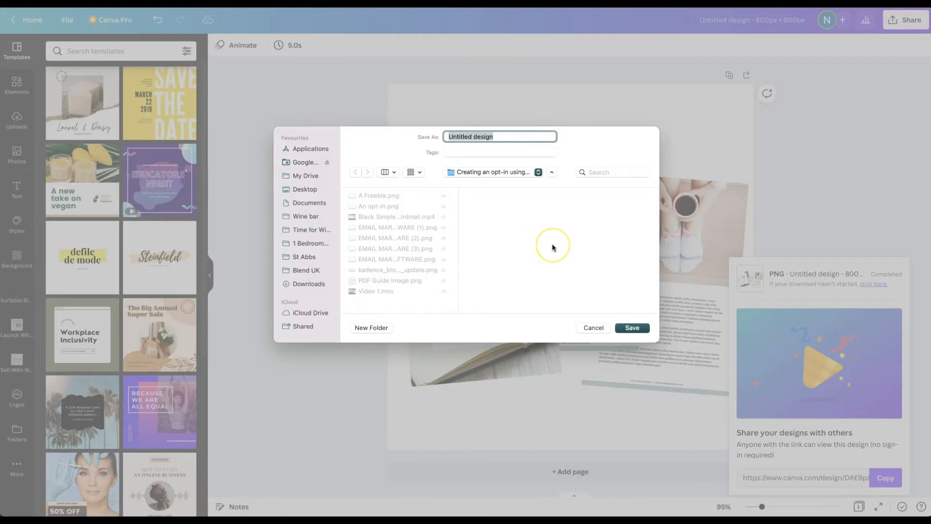
{"action": "type", "text": "Opt-in Graphic"}
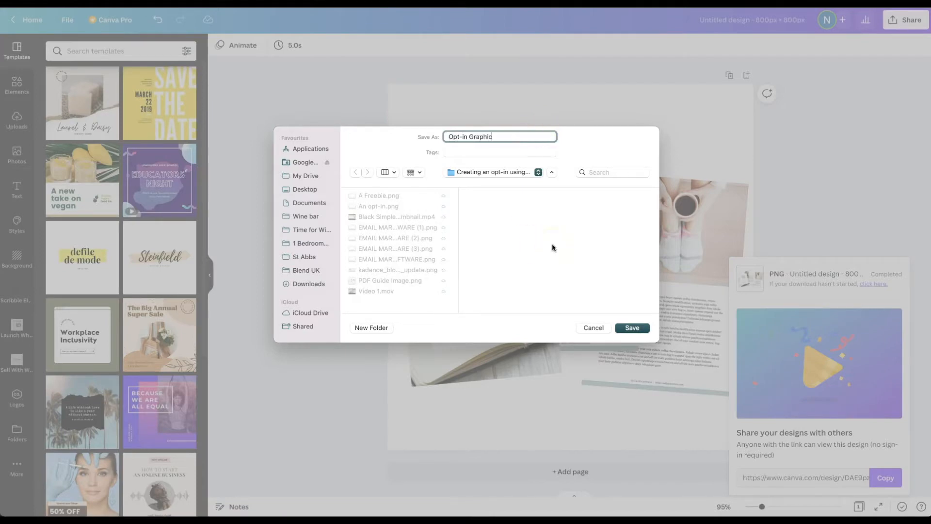
{"action": "key", "text": "Return"}
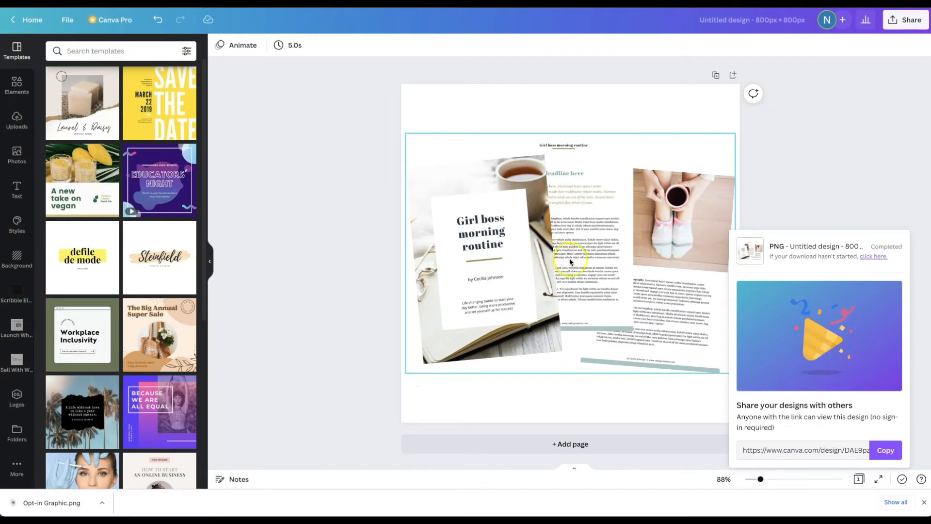
Step: Load tinypng.com in a new browser tab
{"action": "key", "text": "super+t"}
{"action": "type", "text": "tinypng.com"}
{"action": "key", "text": "Return"}
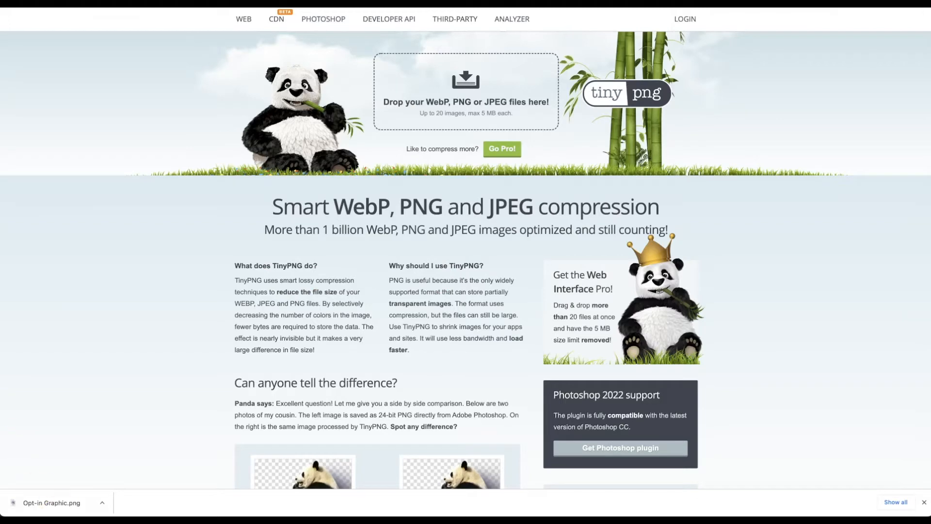
Step: Compress Opt-in Graphic.png on TinyPNG from 398.1 KB to 100.1 KB and save the result
{"action": "left_click_drag", "start_coordinate": [62, 502], "coordinate": [400, 114]}
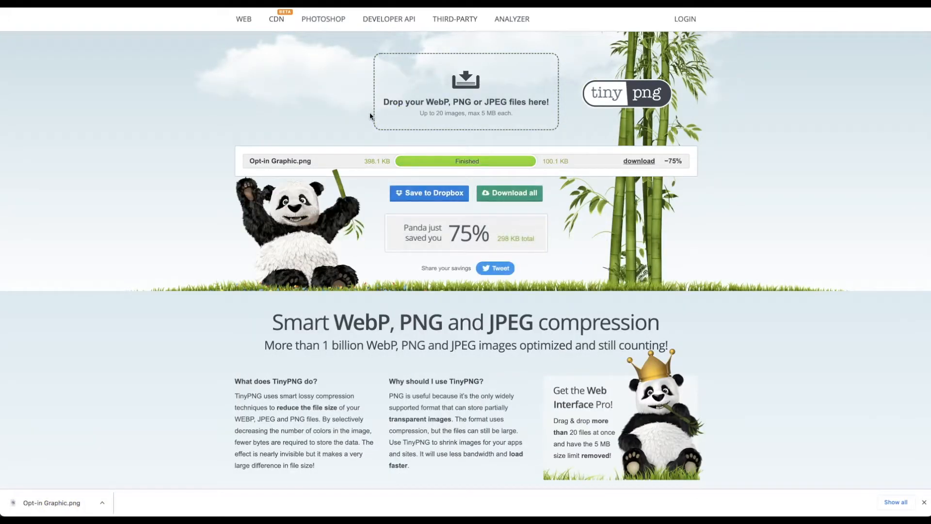
{"action": "left_click", "coordinate": [641, 164]}
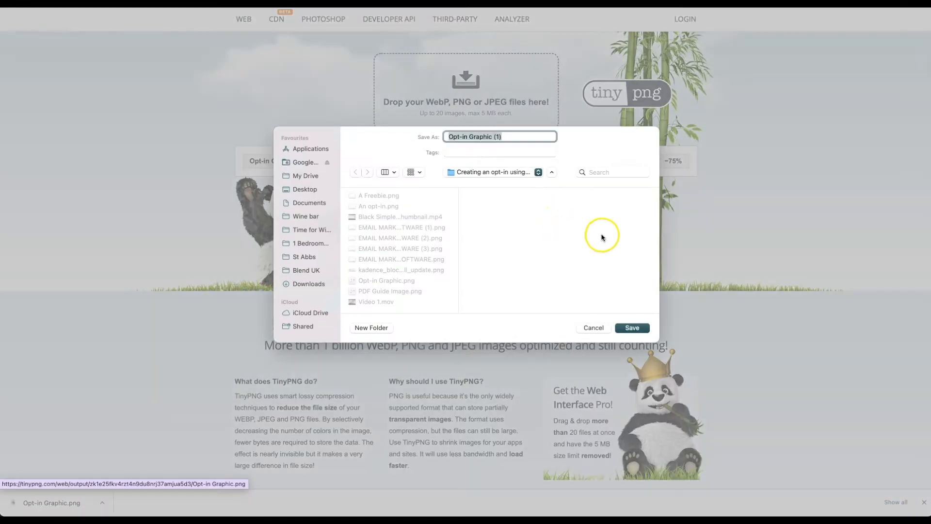
{"action": "left_click", "coordinate": [630, 328]}
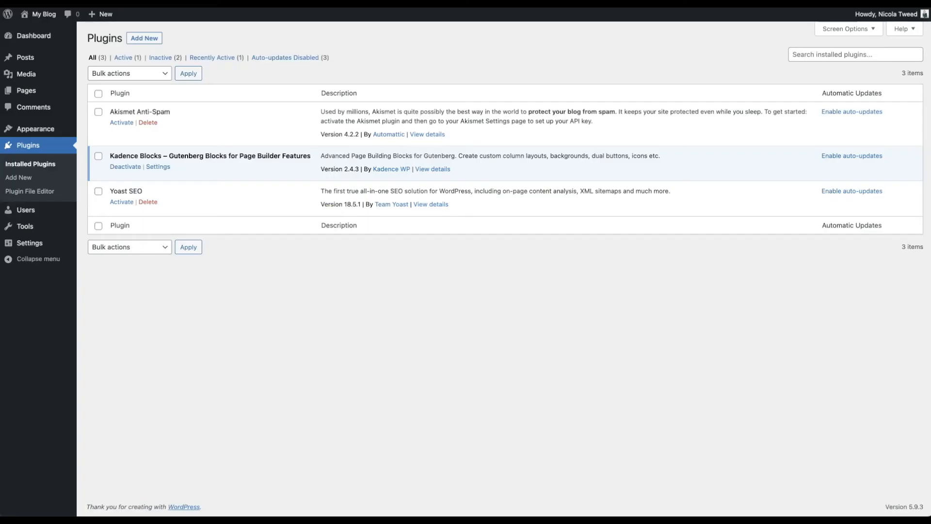
Step: Add a new WordPress page, dismiss the welcome guide, and place the cursor in its first block
{"action": "mouse_move", "coordinate": [43, 95]}
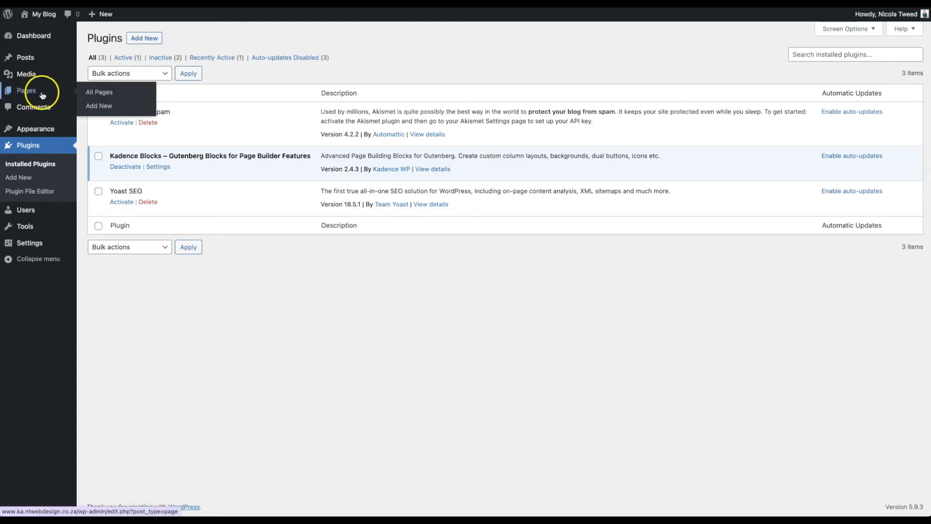
{"action": "left_click", "coordinate": [102, 106]}
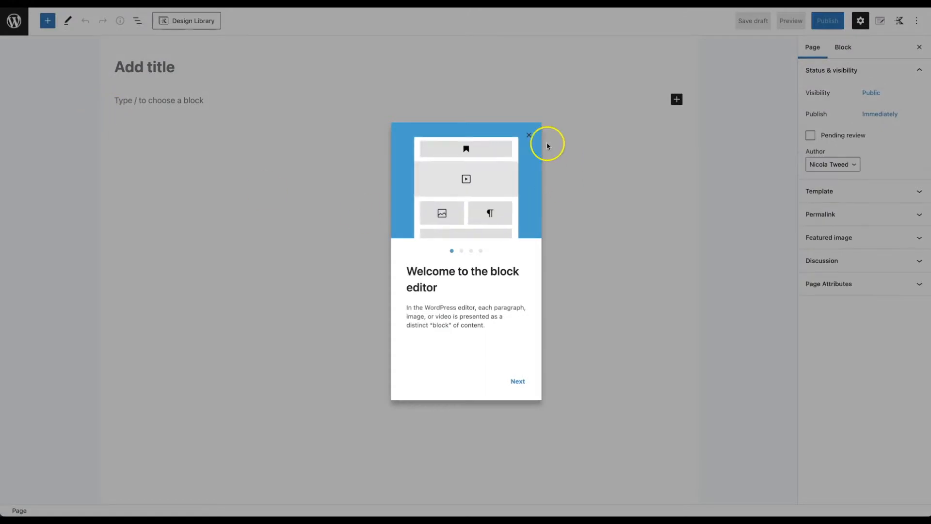
{"action": "left_click", "coordinate": [528, 135]}
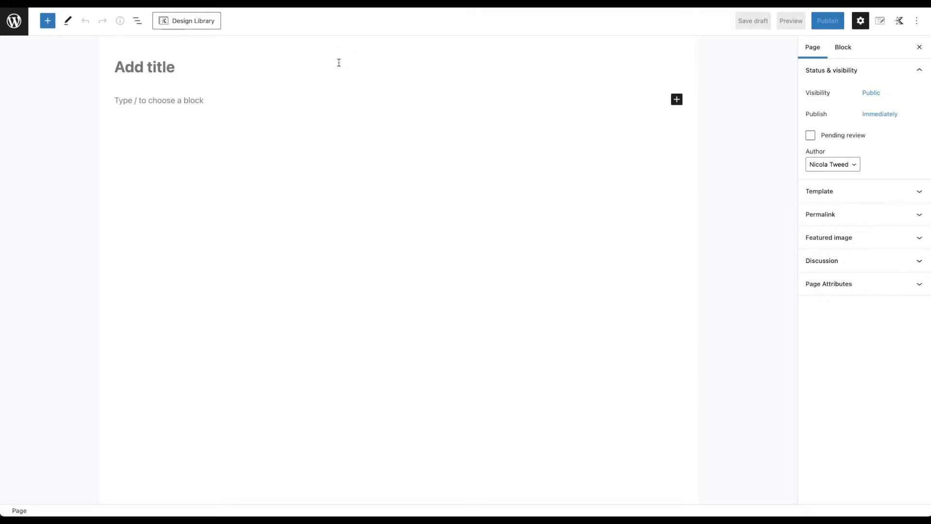
{"action": "left_click", "coordinate": [191, 99]}
Step: Insert a Kadence Section block and add two nested Sections inside it
{"action": "type", "text": "/sect"}
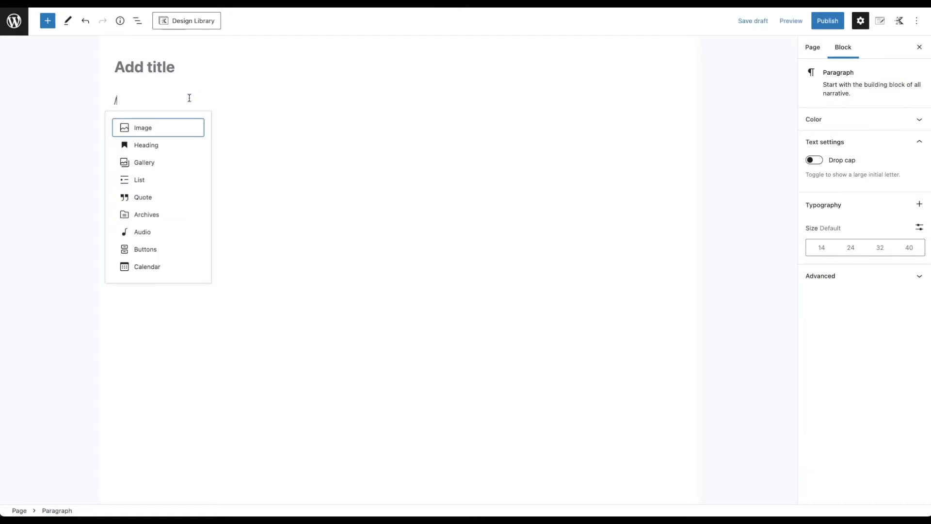
{"action": "type", "text": "n"}
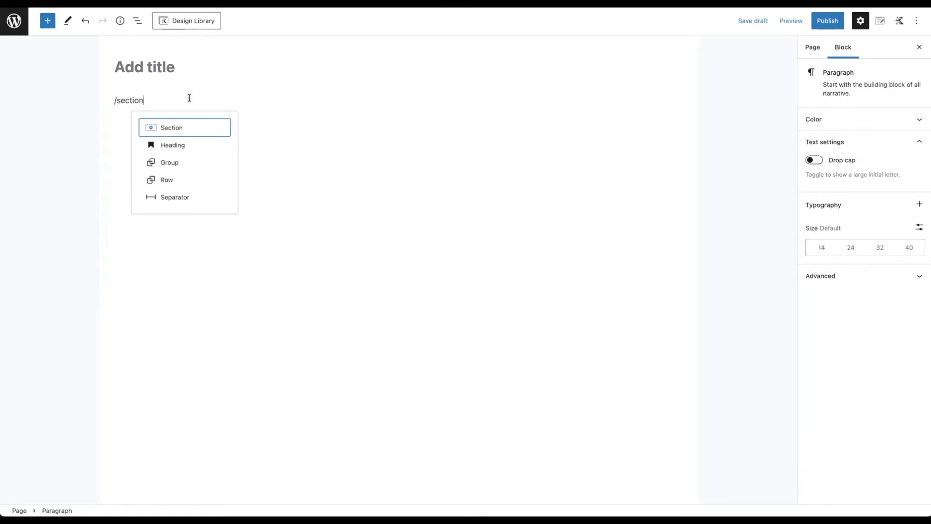
{"action": "left_click", "coordinate": [201, 126]}
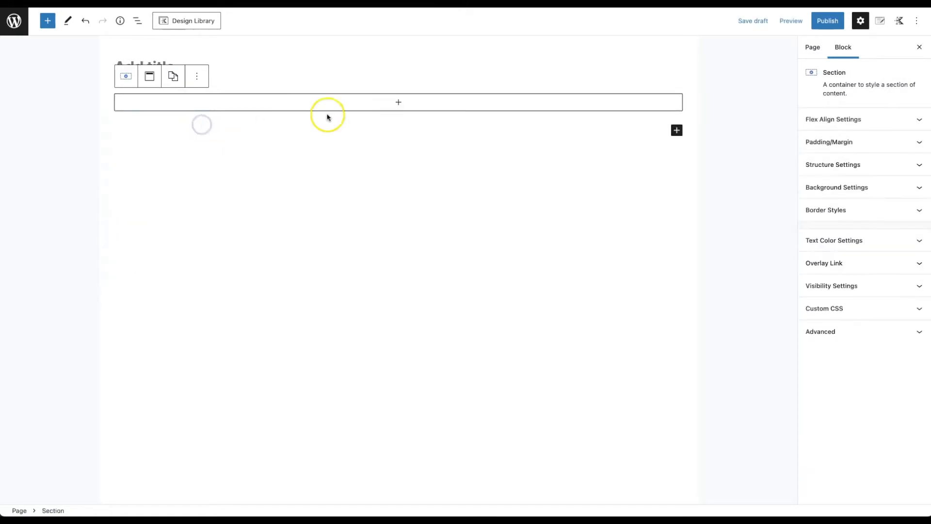
{"action": "left_click", "coordinate": [393, 104]}
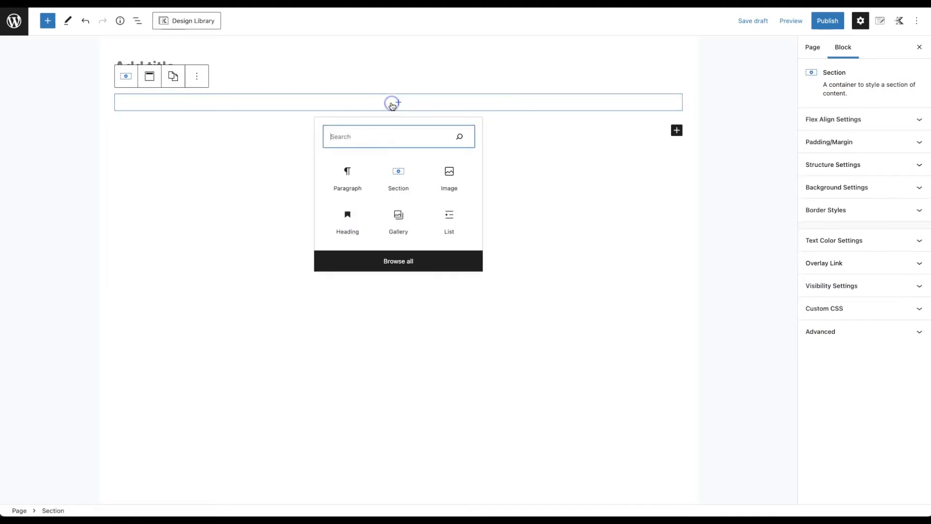
{"action": "type", "text": "/section"}
{"action": "left_click", "coordinate": [348, 172]}
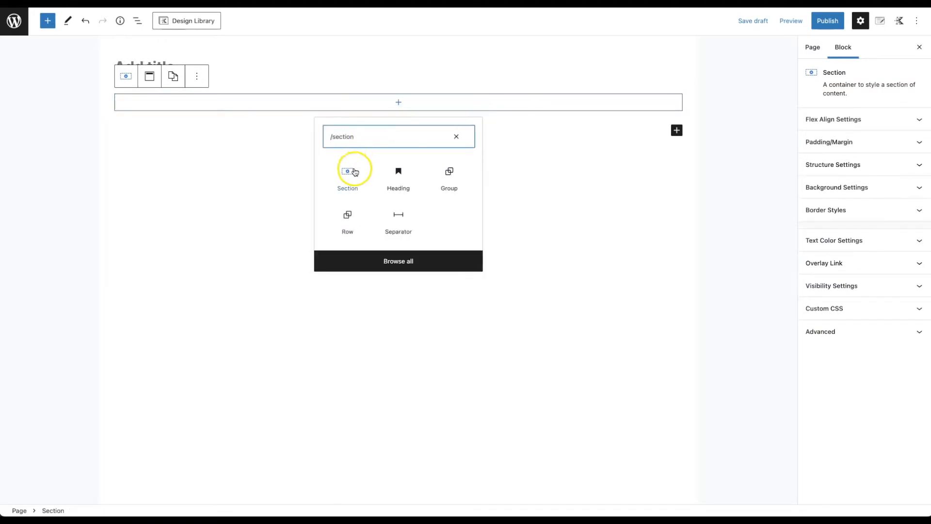
{"action": "left_click", "coordinate": [398, 103]}
{"action": "left_click", "coordinate": [361, 174]}
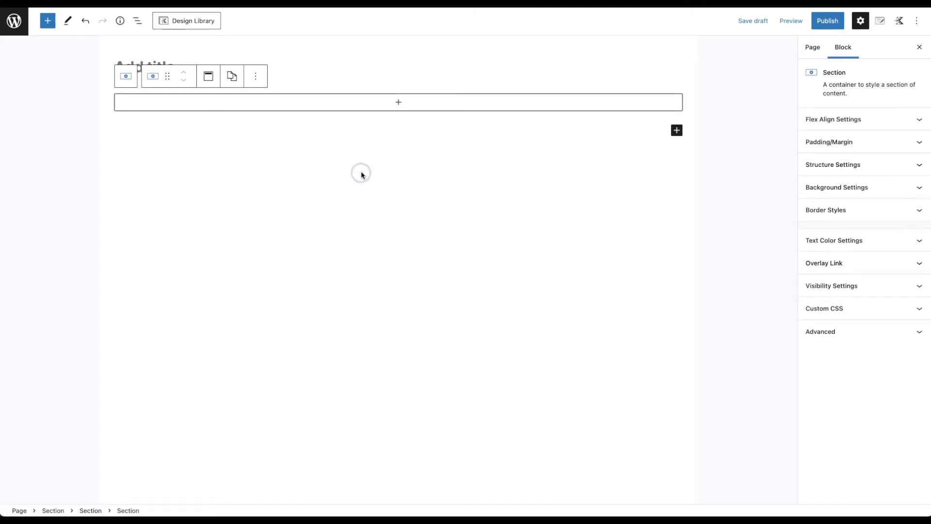
Step: Rearrange the blocks in List View so both inner sections are siblings under the outer one
{"action": "left_click", "coordinate": [138, 22]}
{"action": "left_click", "coordinate": [138, 23]}
{"action": "left_click_drag", "start_coordinate": [63, 102], "coordinate": [58, 80]}
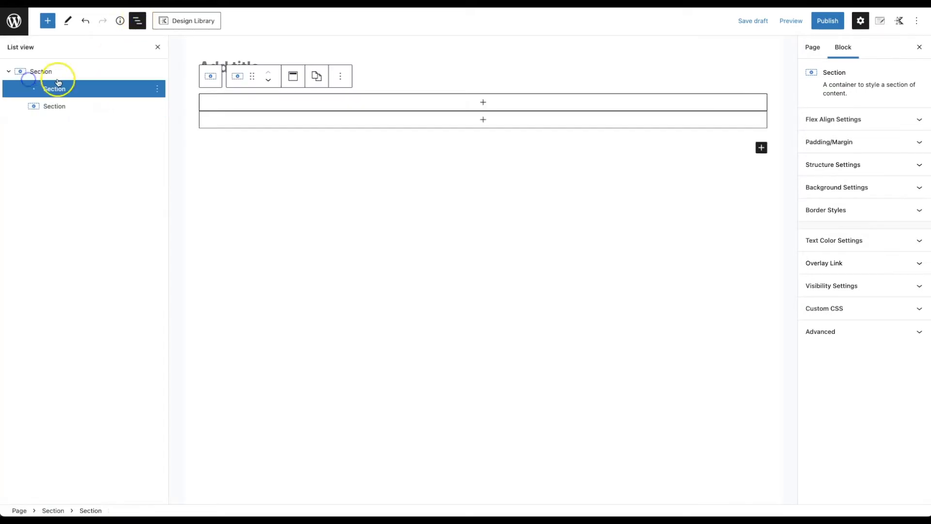
{"action": "left_click", "coordinate": [21, 72]}
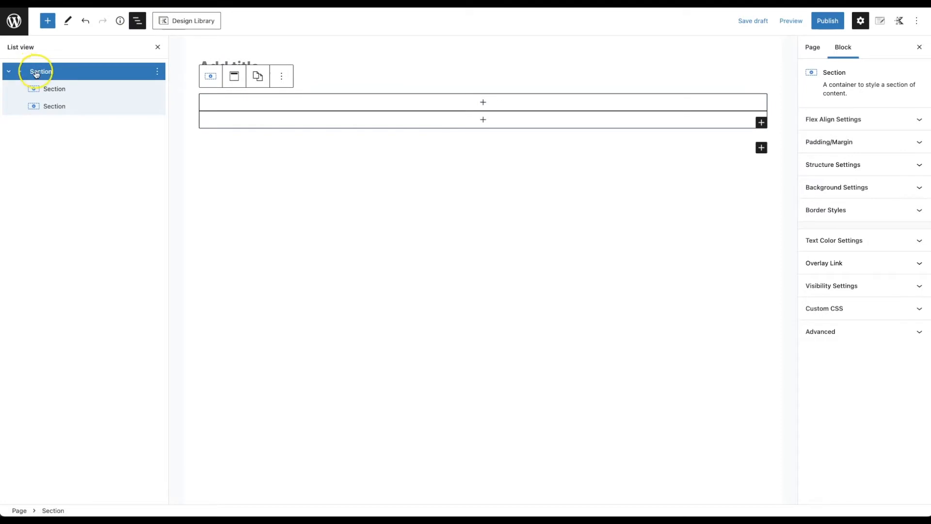
{"action": "left_click", "coordinate": [57, 91]}
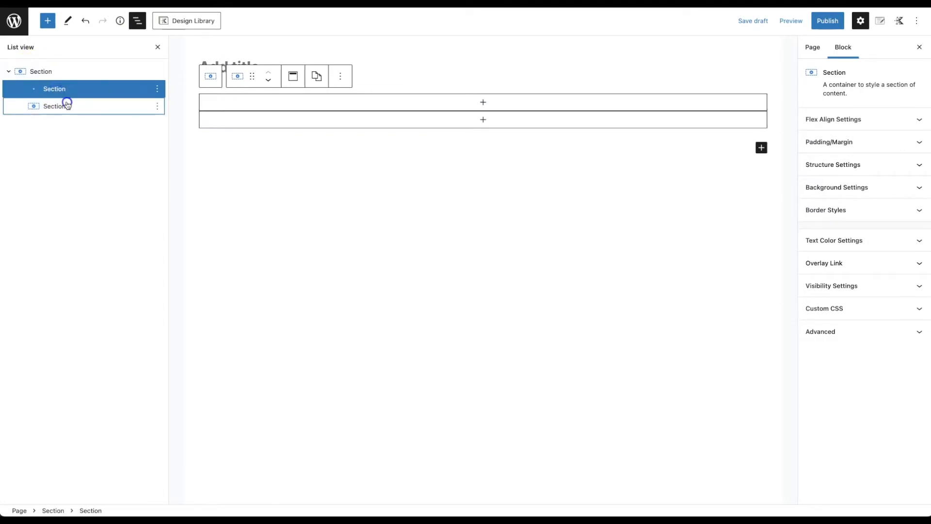
{"action": "left_click", "coordinate": [68, 105]}
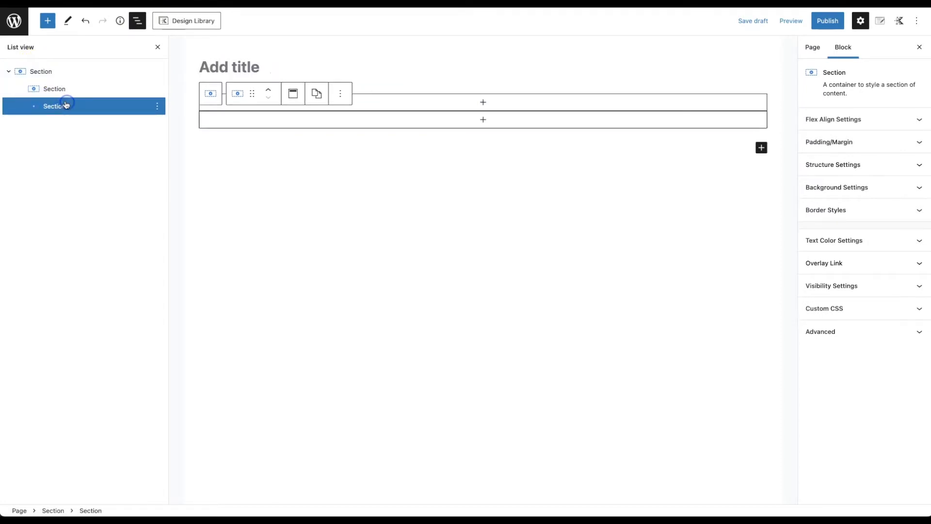
{"action": "left_click", "coordinate": [52, 72]}
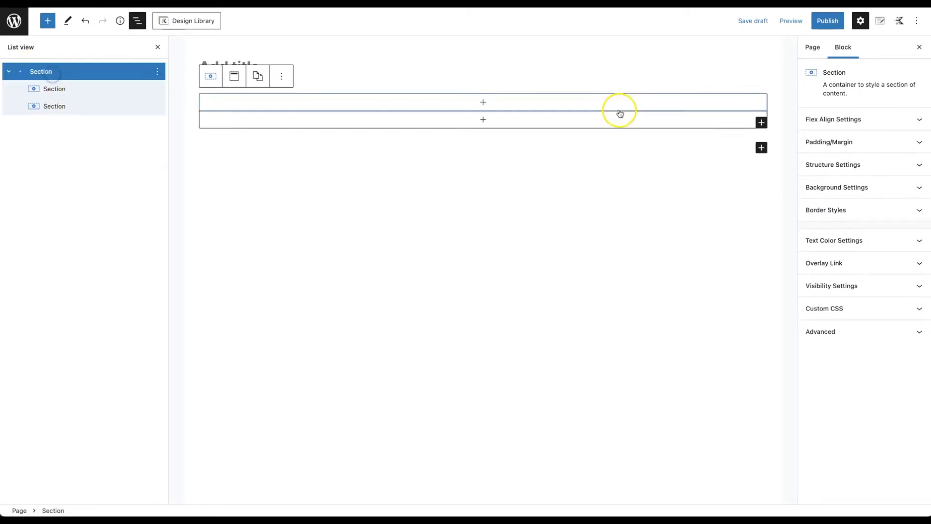
Step: Lay the inner sections out horizontally and give the outer section the #F8F0E7 background colour
{"action": "left_click", "coordinate": [855, 121]}
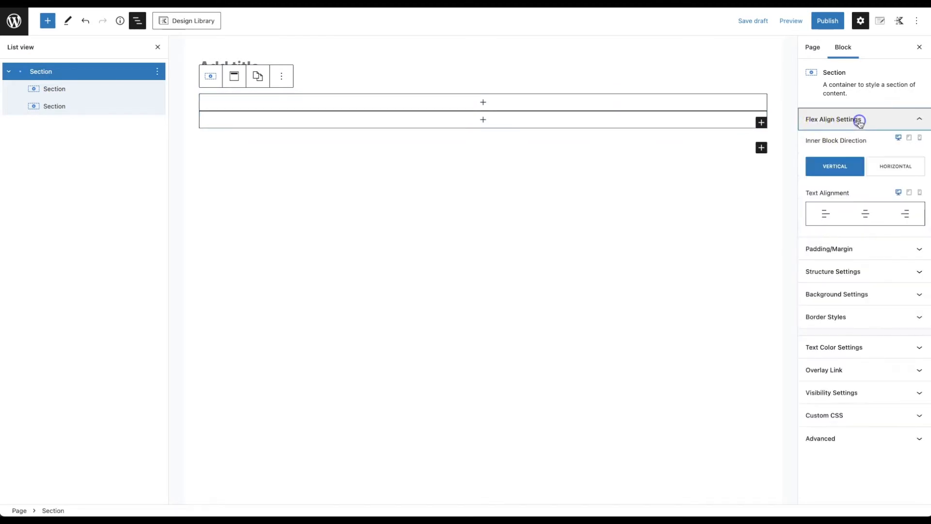
{"action": "left_click", "coordinate": [884, 166]}
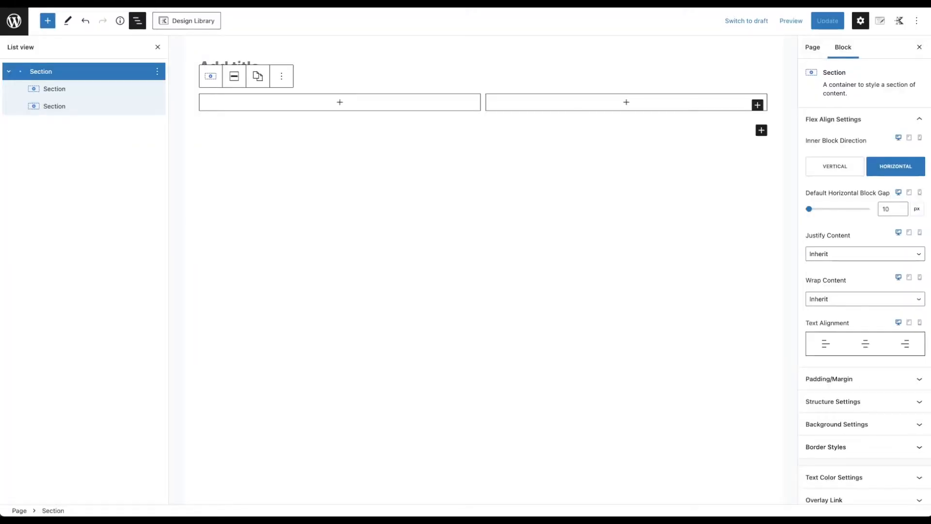
{"action": "left_click", "coordinate": [886, 424]}
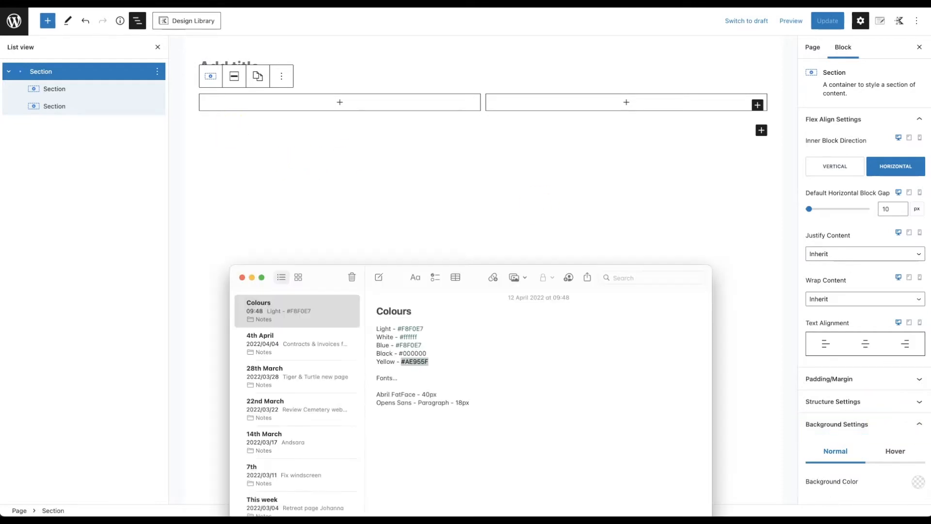
{"action": "left_click_drag", "start_coordinate": [424, 328], "coordinate": [400, 328]}
{"action": "key", "text": "super+c"}
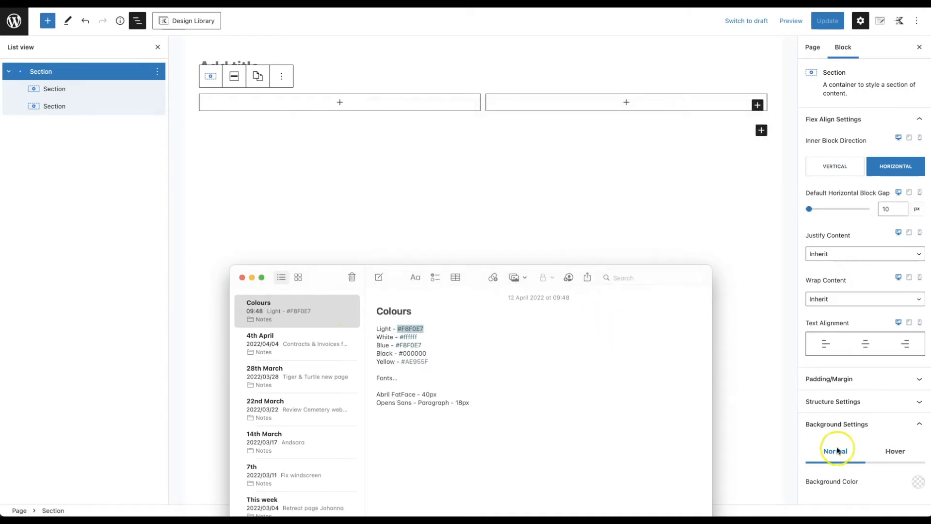
{"action": "left_click", "coordinate": [920, 482]}
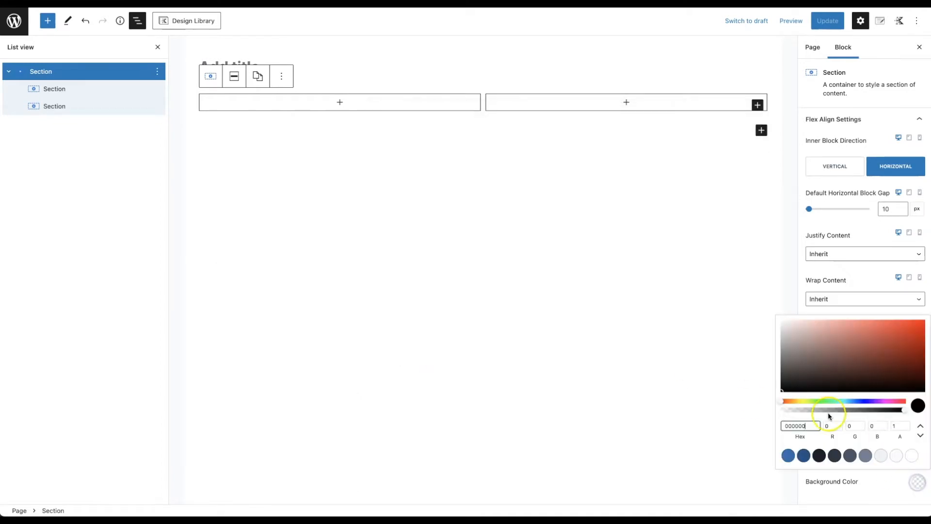
{"action": "left_click_drag", "start_coordinate": [818, 426], "coordinate": [777, 430]}
{"action": "key", "text": "super+v"}
{"action": "left_click", "coordinate": [868, 486]}
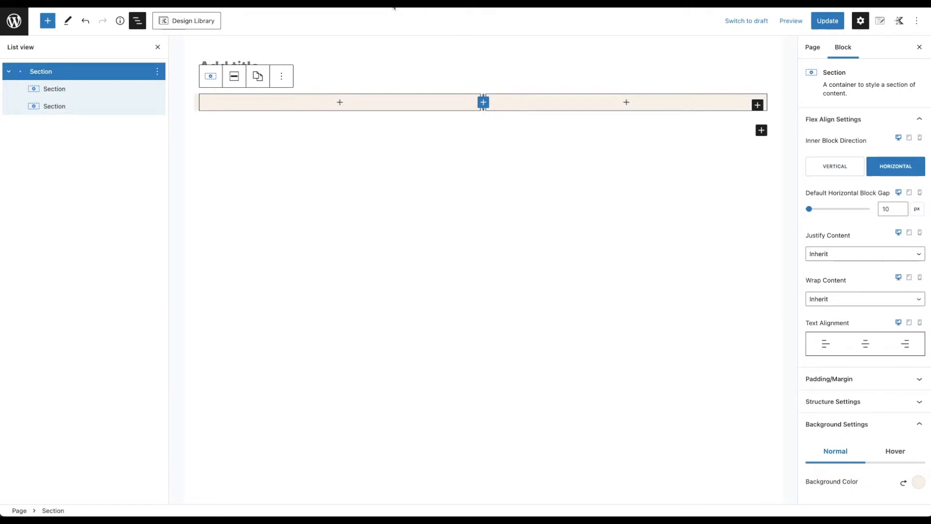
Step: Search the left section's block inserter for '/ad'
{"action": "left_click", "coordinate": [339, 103]}
{"action": "type", "text": "/a"}
{"action": "key", "text": "BackSpace"}
{"action": "key", "text": "BackSpace"}
{"action": "type", "text": "/ad"}
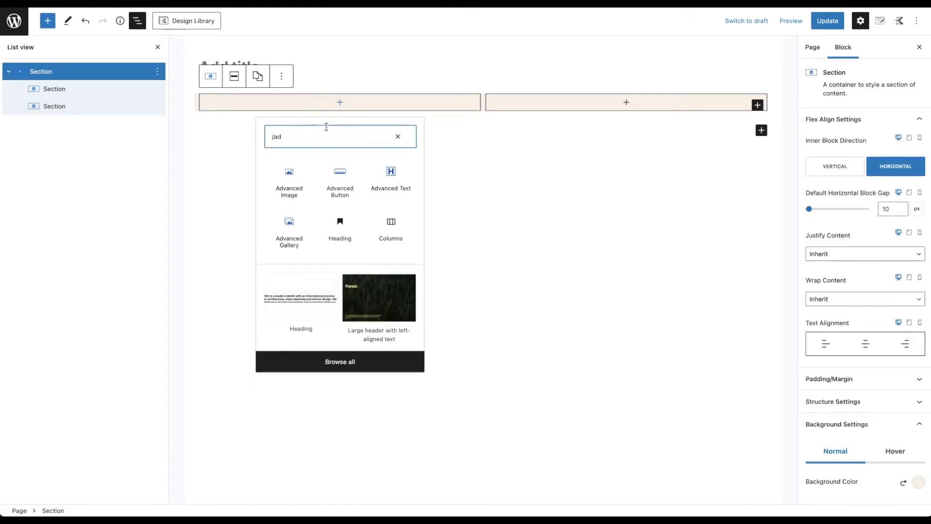
Step: Insert an Advanced Image block showing Opt-in-Graphic-1.png in the left section
{"action": "left_click", "coordinate": [291, 181]}
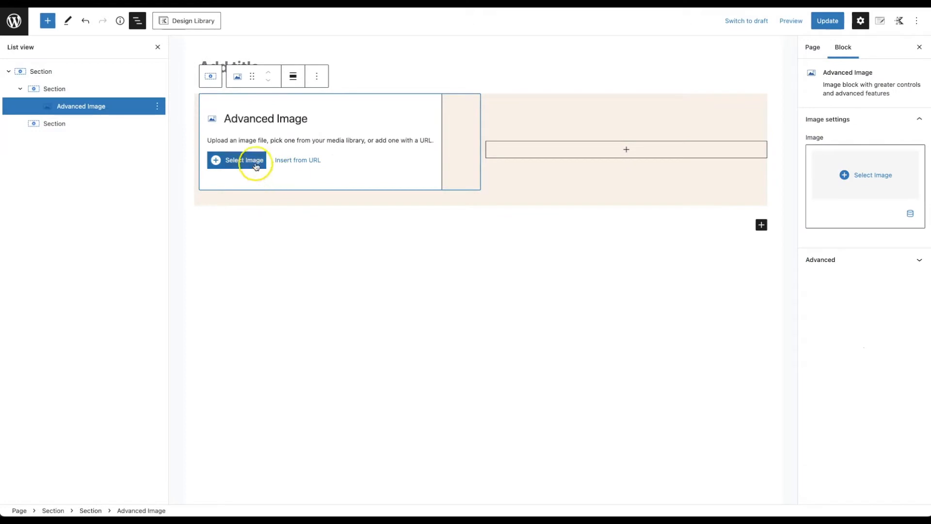
{"action": "left_click", "coordinate": [255, 166]}
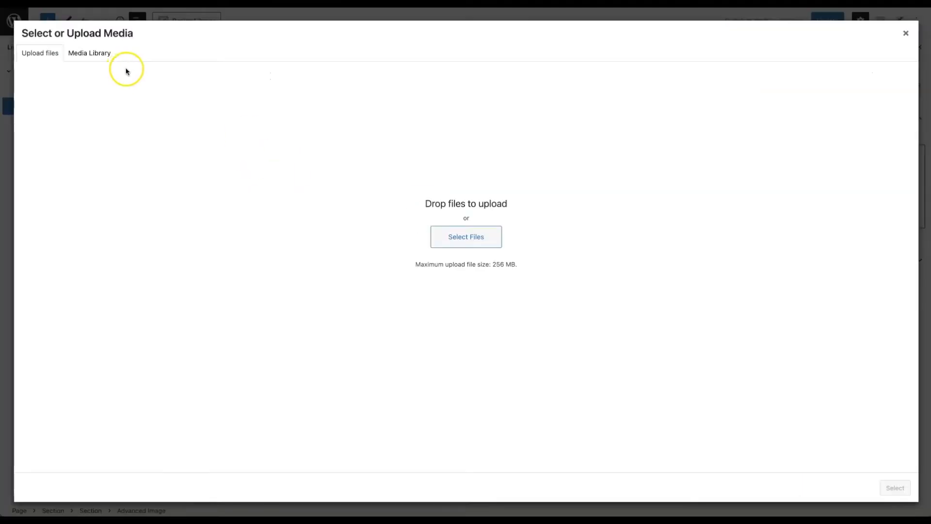
{"action": "left_click", "coordinate": [473, 246]}
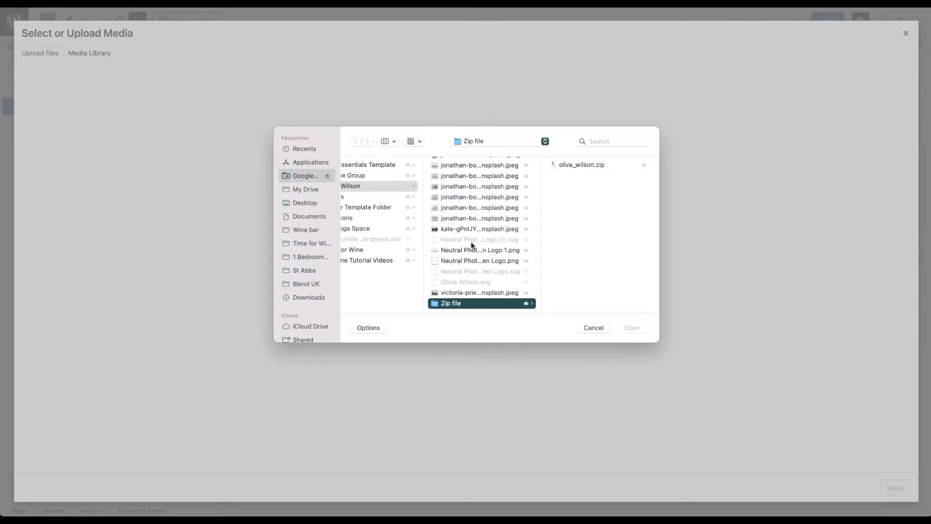
{"action": "scroll", "coordinate": [471, 243], "scroll_direction": "left", "scroll_amount": 3}
{"action": "scroll", "coordinate": [471, 243], "scroll_direction": "right", "scroll_amount": 3}
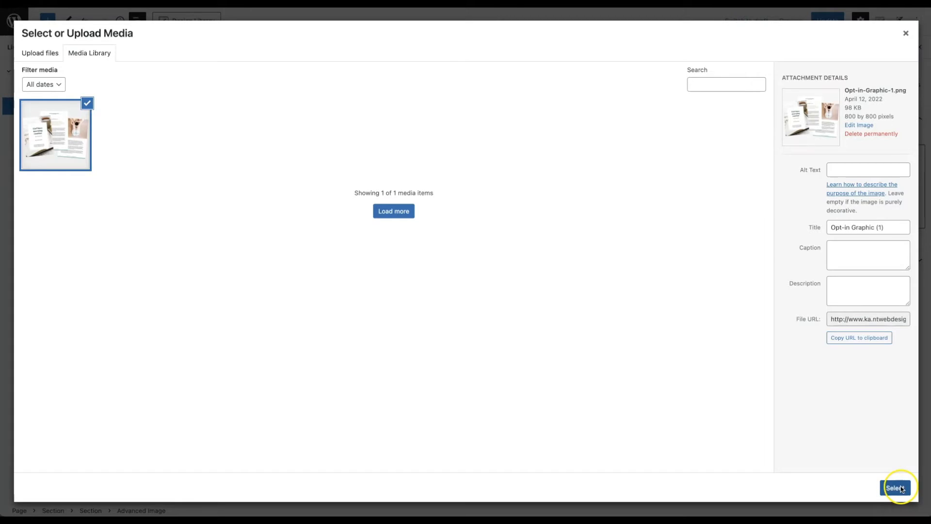
{"action": "left_click", "coordinate": [894, 487]}
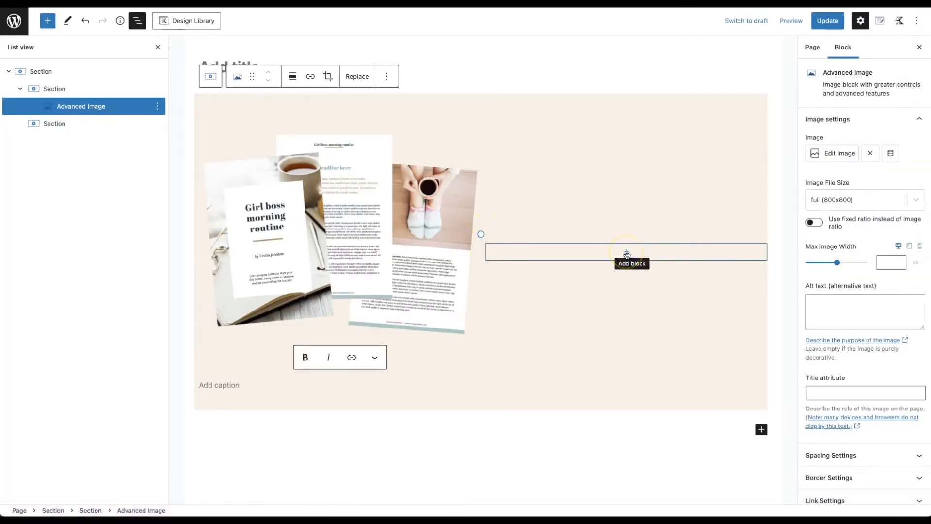
{"action": "left_click", "coordinate": [626, 253]}
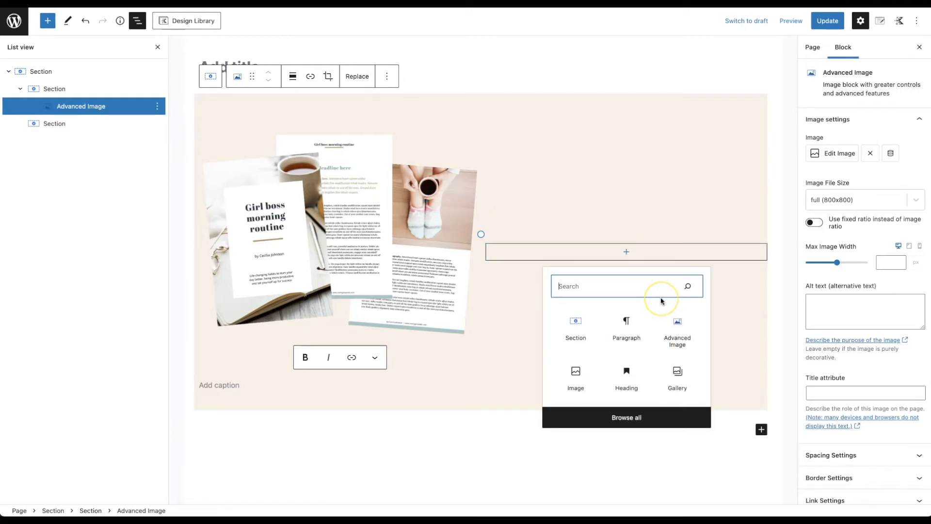
Step: Add an Advanced Text heading reading 'Girl Boss Morning Routine' to the right section
{"action": "type", "text": "advn"}
{"action": "key", "text": "BackSpace"}
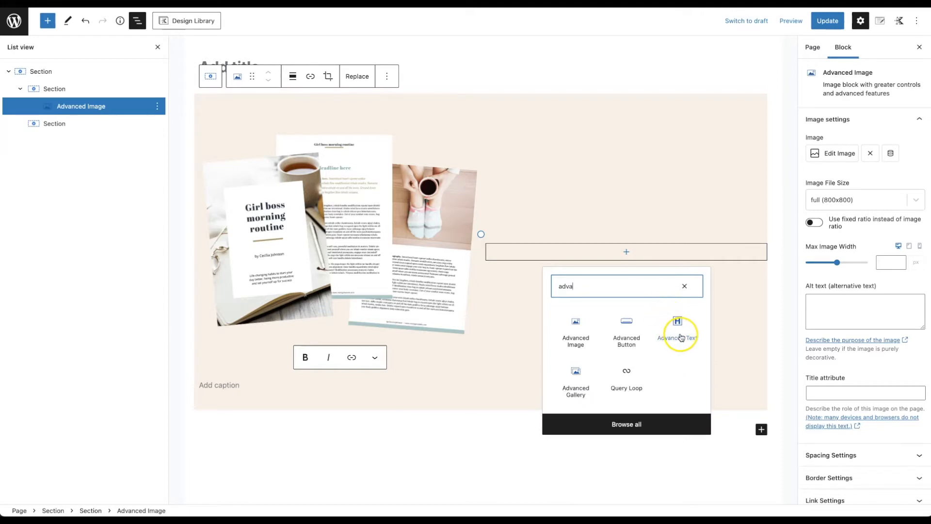
{"action": "left_click", "coordinate": [681, 338]}
{"action": "scroll", "coordinate": [681, 338], "scroll_direction": "down", "scroll_amount": 3}
{"action": "type", "text": "Girl Boss Morning"}
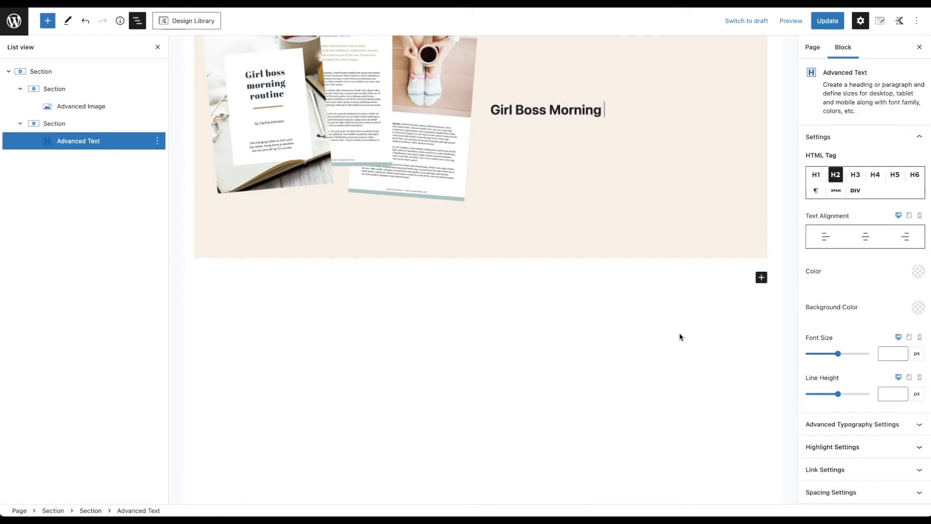
{"action": "left_click", "coordinate": [506, 164]}
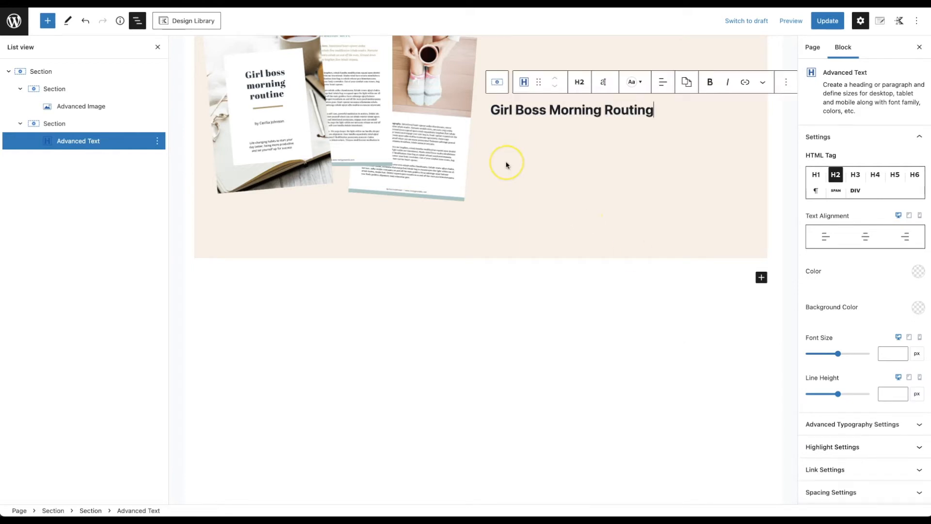
{"action": "key", "text": "BackSpace"}
{"action": "key", "text": "BackSpace"}
Step: Centre the heading and paste the Blue brand colour code as its text colour
{"action": "left_click", "coordinate": [864, 238]}
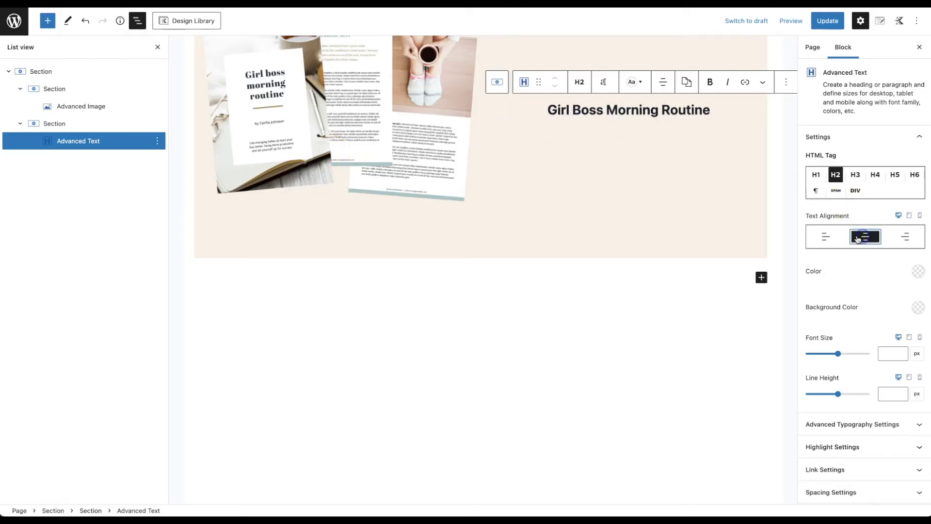
{"action": "left_click", "coordinate": [885, 353]}
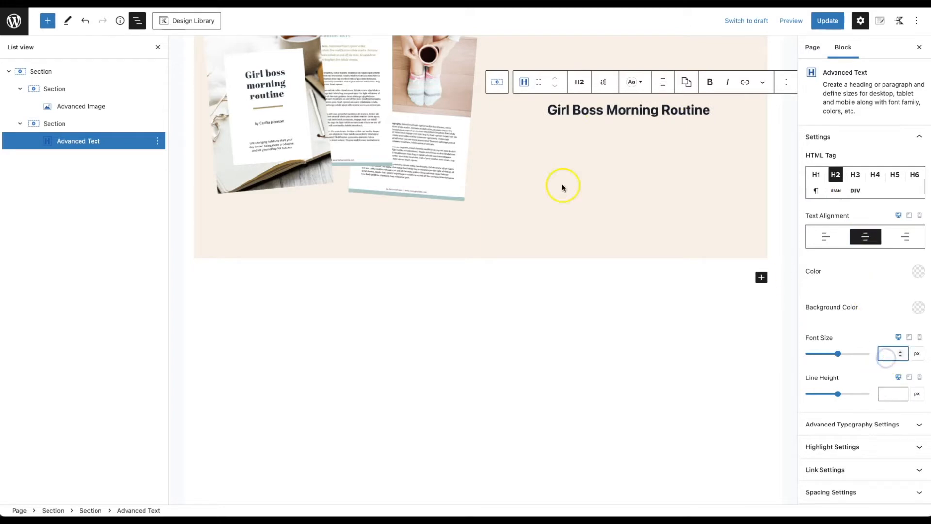
{"action": "key", "text": "super+Tab"}
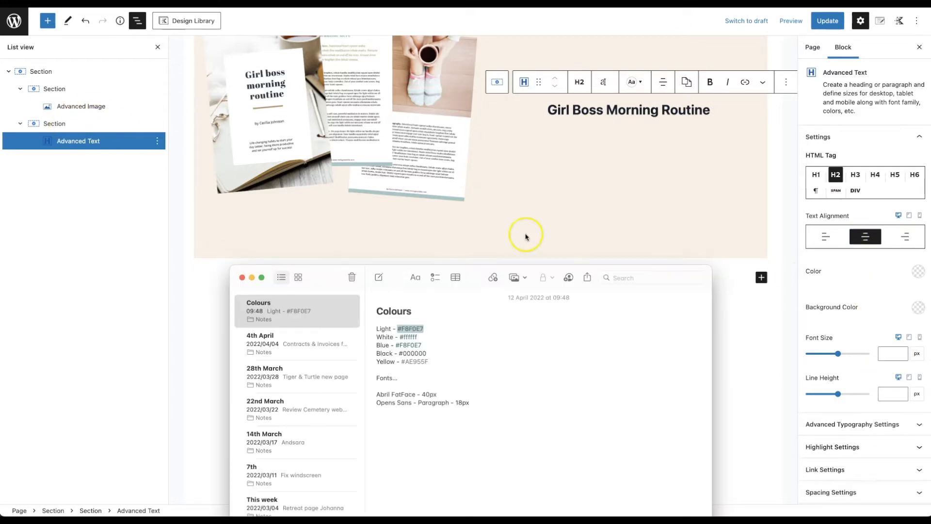
{"action": "left_click", "coordinate": [407, 345]}
{"action": "double_click", "coordinate": [408, 345]}
{"action": "key", "text": "ctrl+c"}
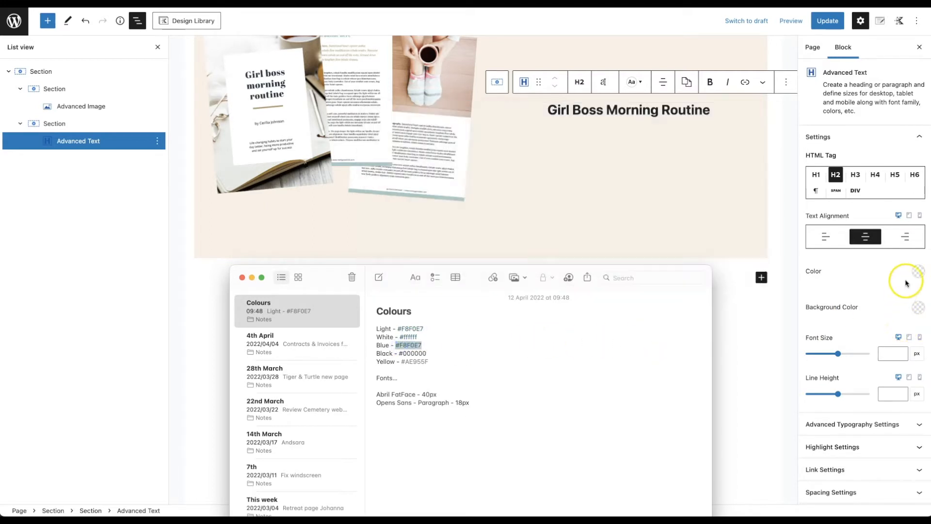
{"action": "left_click", "coordinate": [918, 272]}
{"action": "left_click", "coordinate": [918, 272]}
{"action": "left_click_drag", "start_coordinate": [810, 216], "coordinate": [762, 214]}
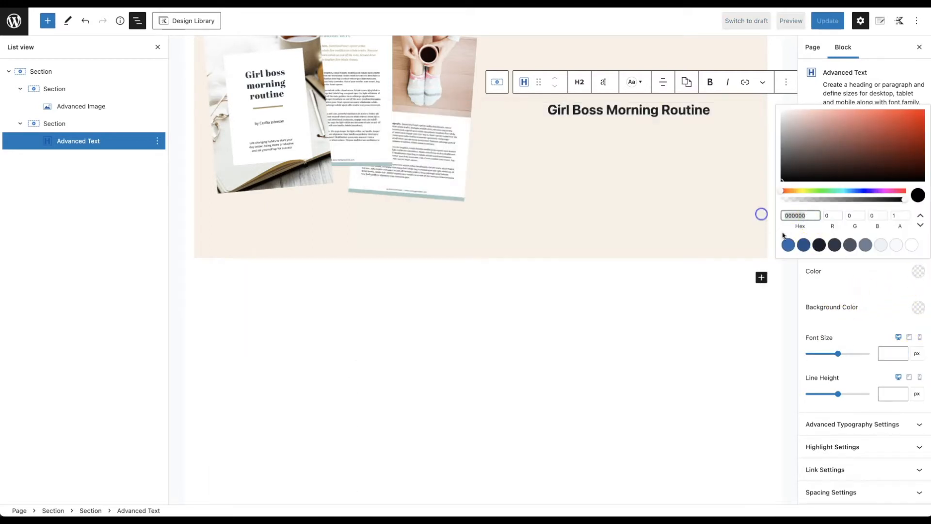
{"action": "key", "text": "ctrl+v"}
{"action": "left_click", "coordinate": [872, 300]}
Step: Replace the heading's wrong light text colour with the dark colour code
{"action": "left_click", "coordinate": [886, 353]}
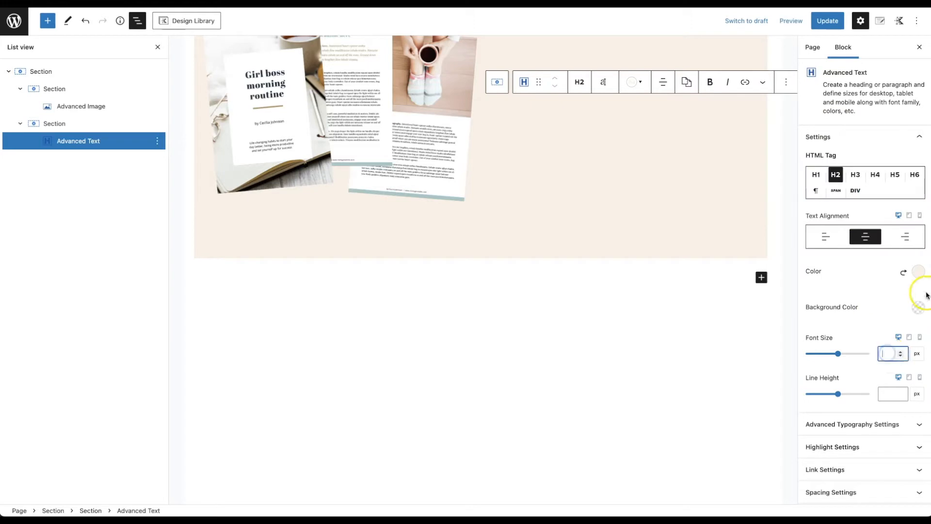
{"action": "left_click", "coordinate": [1, 119]}
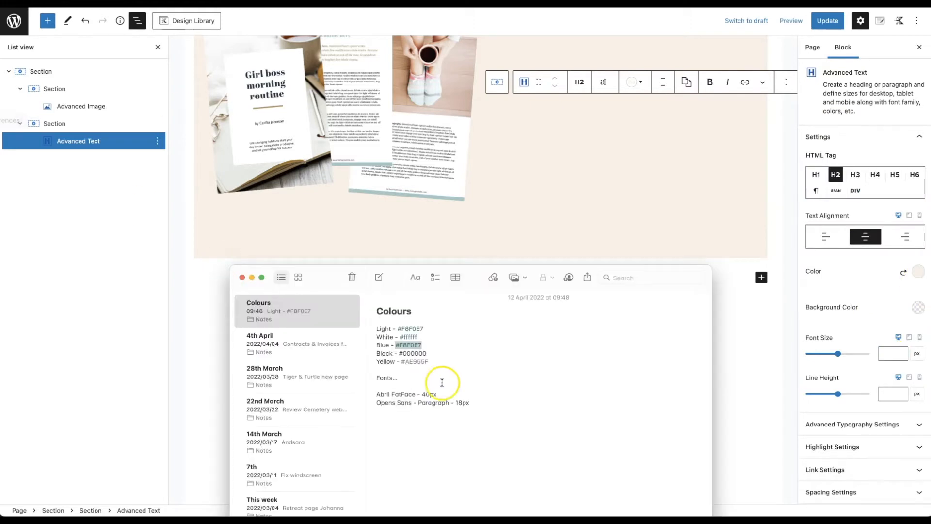
{"action": "left_click", "coordinate": [424, 345]}
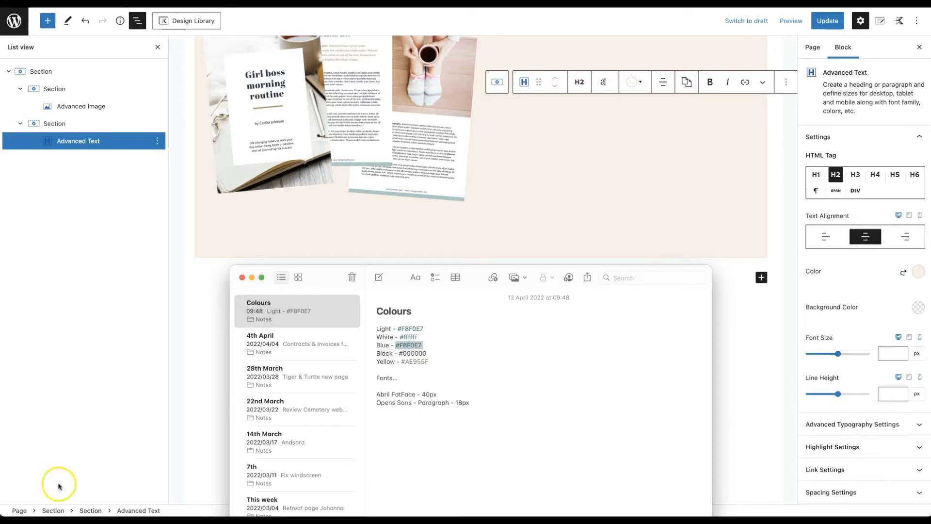
{"action": "left_click", "coordinate": [918, 271]}
{"action": "left_click_drag", "start_coordinate": [807, 222], "coordinate": [777, 215]}
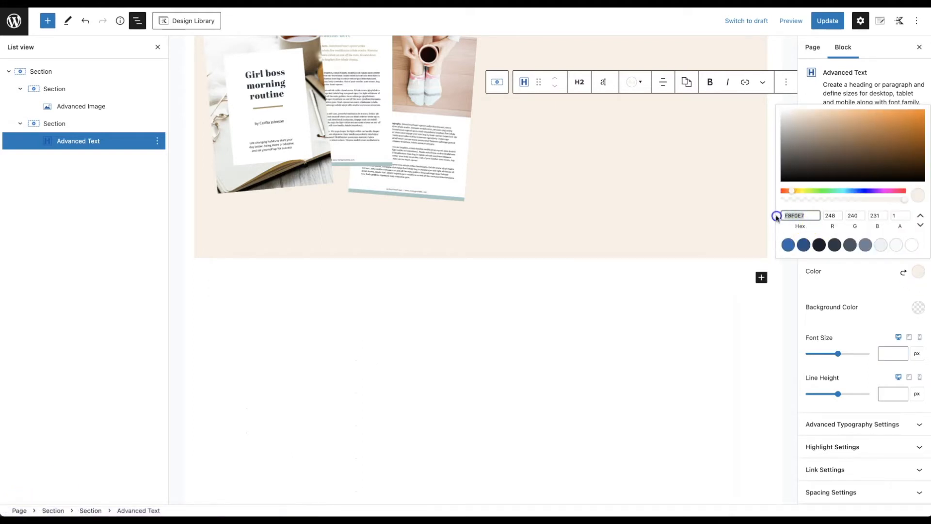
{"action": "key", "text": "super+v"}
{"action": "left_click", "coordinate": [833, 281]}
Step: Set the heading to 40 px in the Abril Fatface font family
{"action": "left_click", "coordinate": [884, 354]}
{"action": "type", "text": "40"}
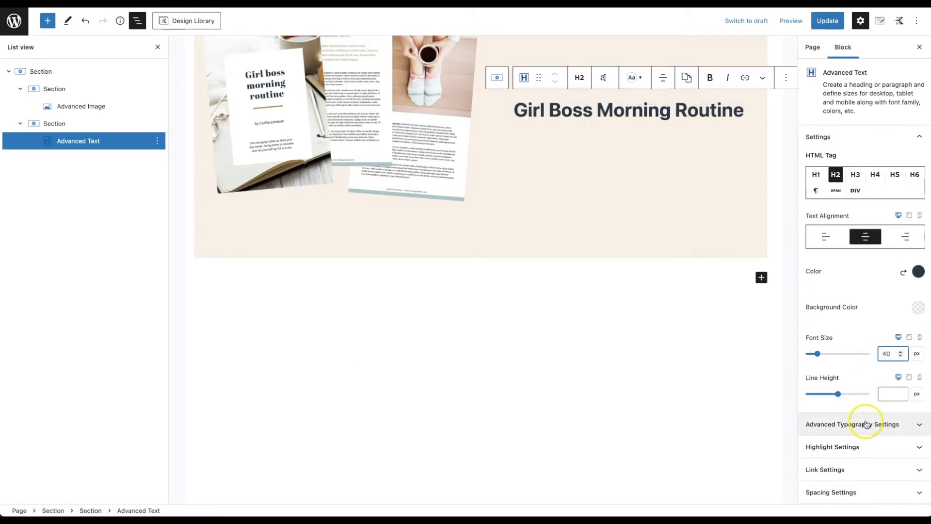
{"action": "left_click", "coordinate": [872, 425]}
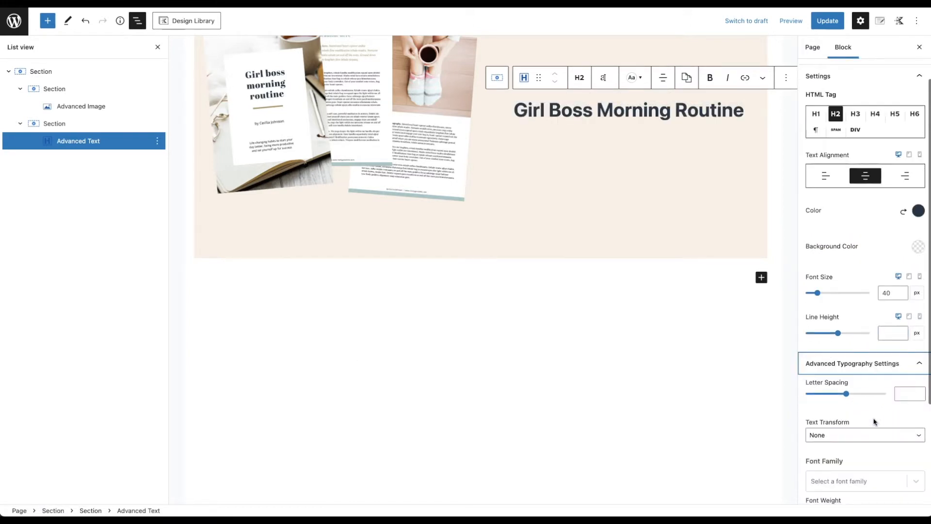
{"action": "scroll", "coordinate": [859, 439], "scroll_direction": "down", "scroll_amount": 2}
{"action": "left_click", "coordinate": [917, 433]}
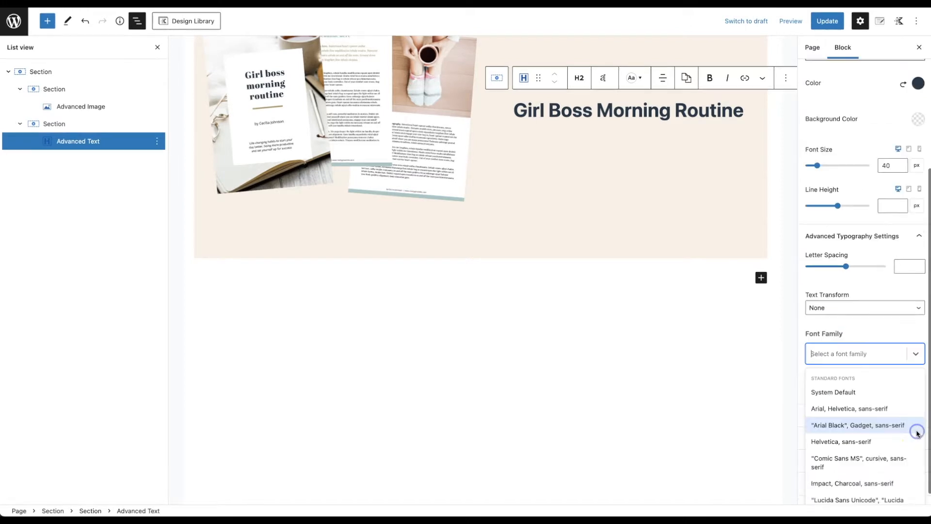
{"action": "left_click", "coordinate": [836, 354]}
{"action": "type", "text": "abri"}
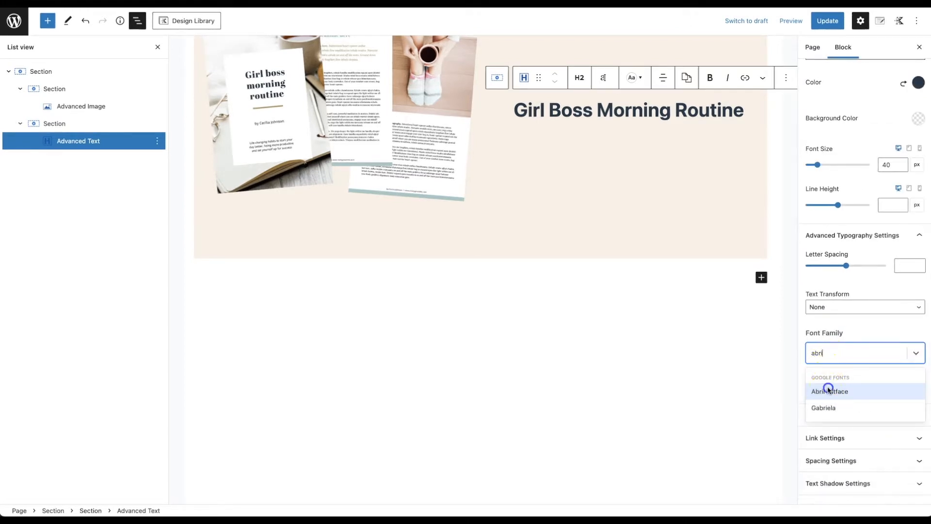
{"action": "left_click", "coordinate": [827, 389]}
Step: Add an empty paragraph block below the heading
{"action": "scroll", "coordinate": [826, 319], "scroll_direction": "up", "scroll_amount": 4}
{"action": "left_click", "coordinate": [732, 109]}
{"action": "key", "text": "Return"}
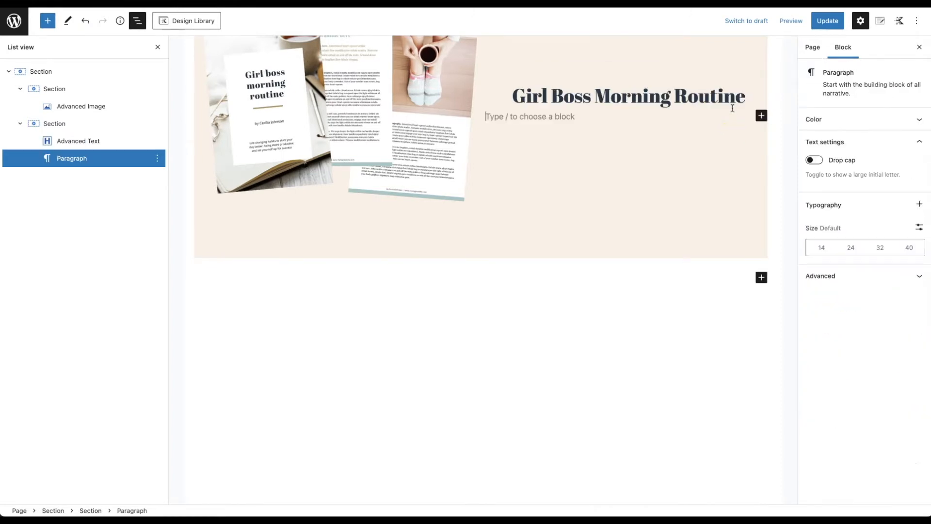
Step: Add an Advanced Text block under the heading and paste in the tagline without formatting
{"action": "left_click", "coordinate": [761, 117]}
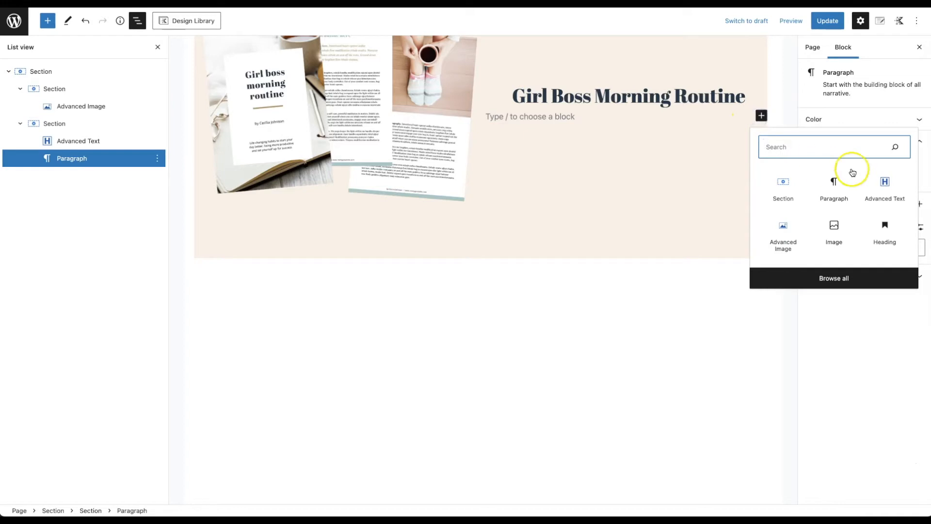
{"action": "left_click", "coordinate": [886, 193]}
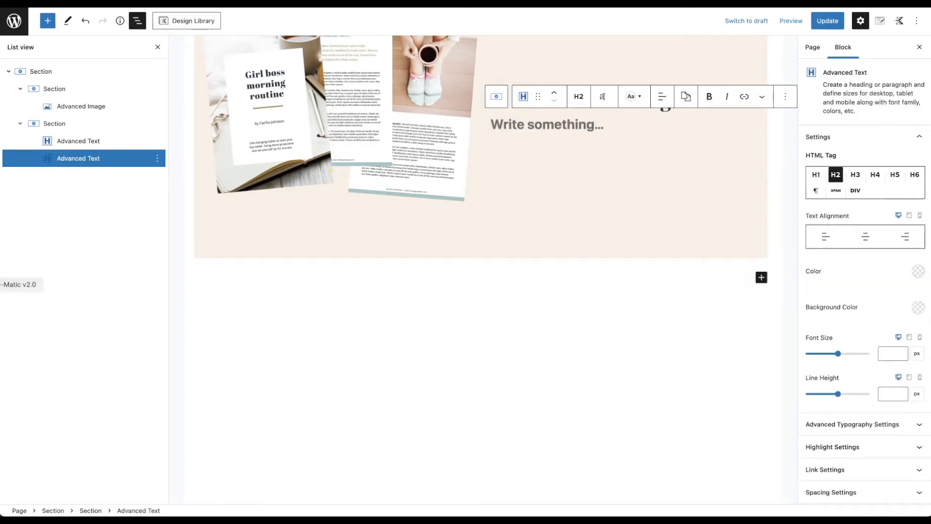
{"action": "right_click", "coordinate": [511, 127]}
{"action": "left_click", "coordinate": [500, 125]}
{"action": "right_click", "coordinate": [501, 125]}
{"action": "left_click", "coordinate": [555, 204]}
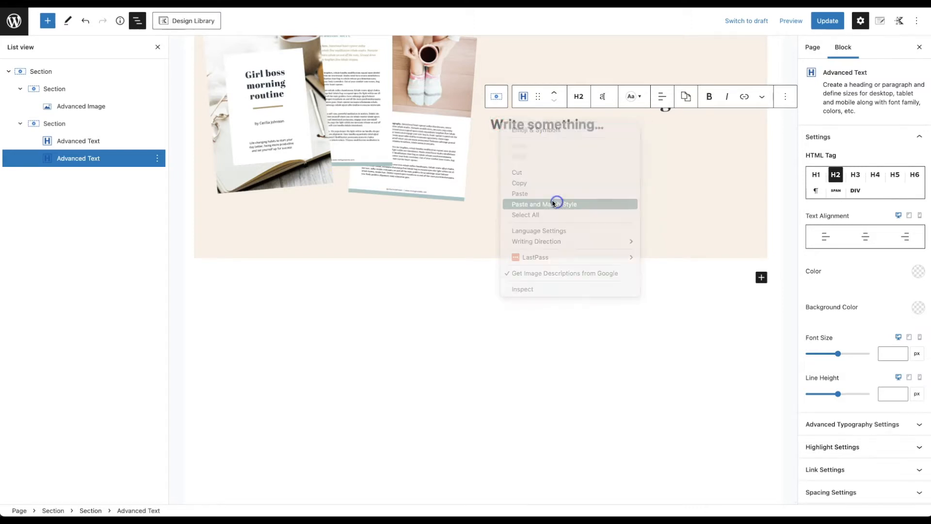
Step: Make the tagline a centred paragraph at 18px font size, then start a new empty block
{"action": "left_click_drag", "start_coordinate": [635, 165], "coordinate": [491, 124]}
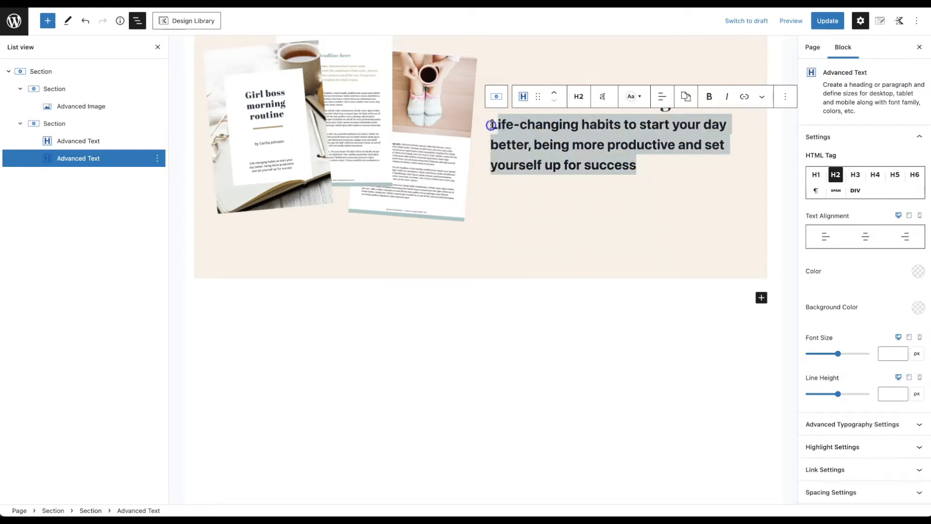
{"action": "left_click", "coordinate": [816, 190]}
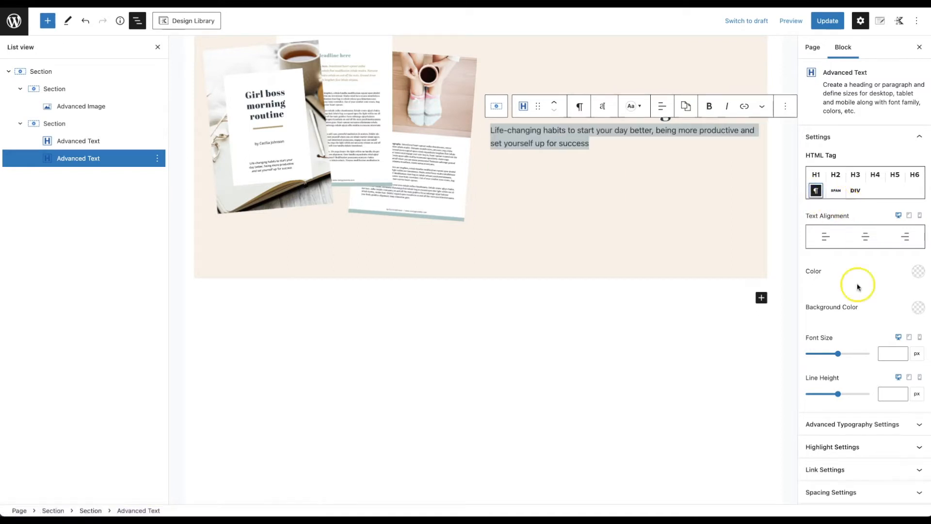
{"action": "left_click", "coordinate": [866, 236]}
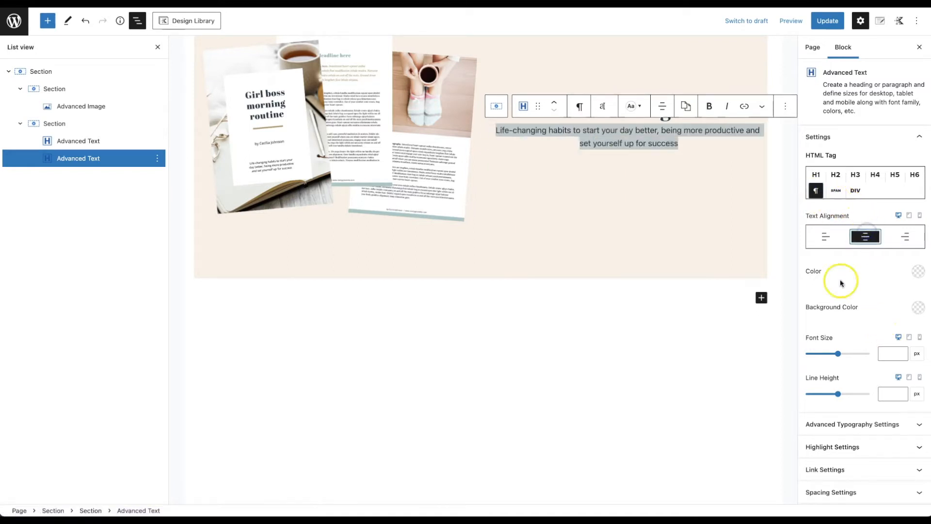
{"action": "left_click", "coordinate": [888, 354]}
{"action": "type", "text": "18"}
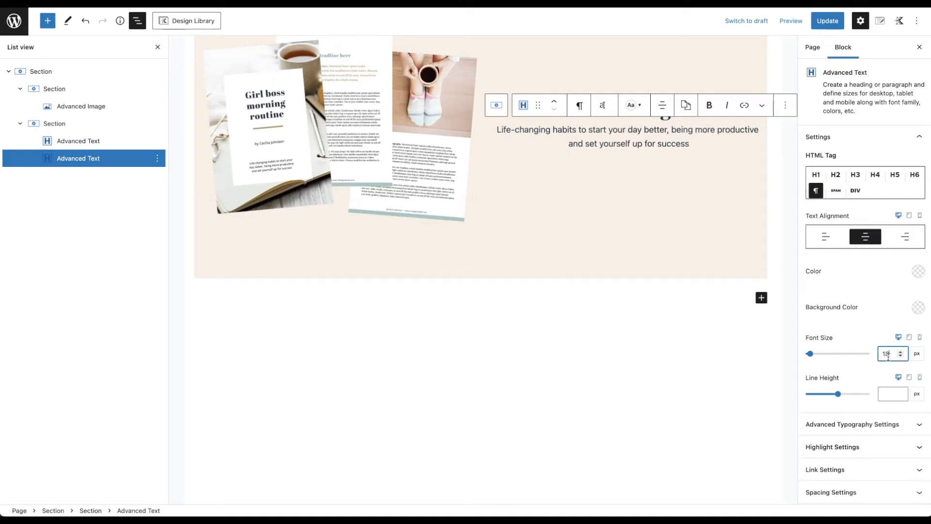
{"action": "triple_click", "coordinate": [693, 143]}
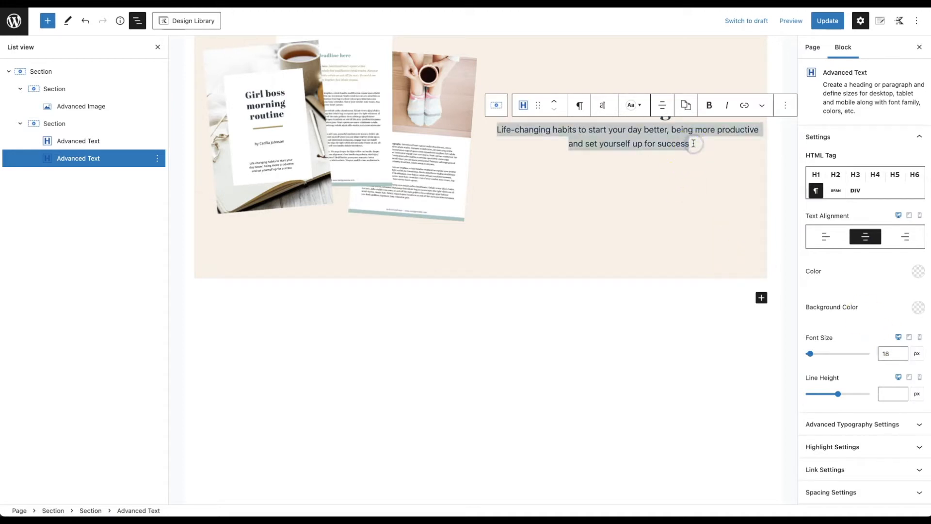
{"action": "left_click", "coordinate": [694, 144]}
{"action": "key", "text": "Return"}
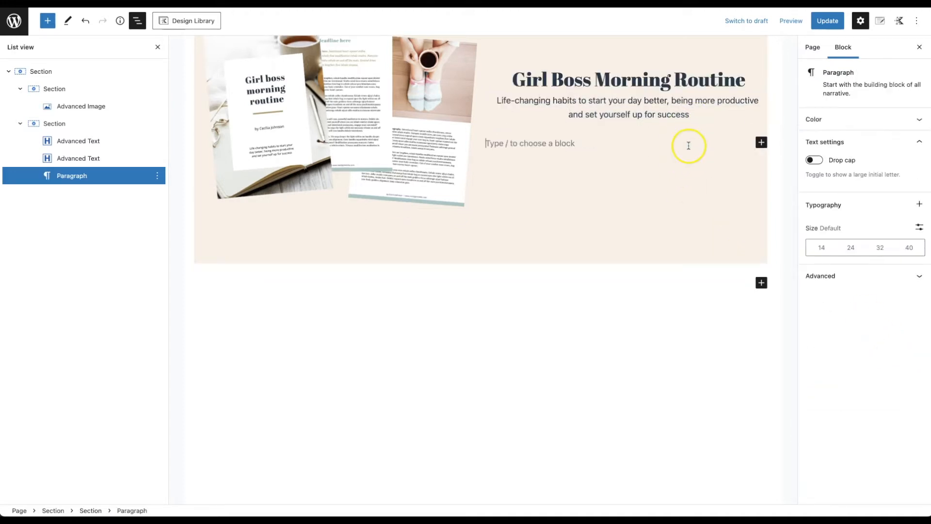
Step: Insert a Form block with Name, Email, Message fields and a Submit button below the tagline
{"action": "left_click", "coordinate": [761, 142]}
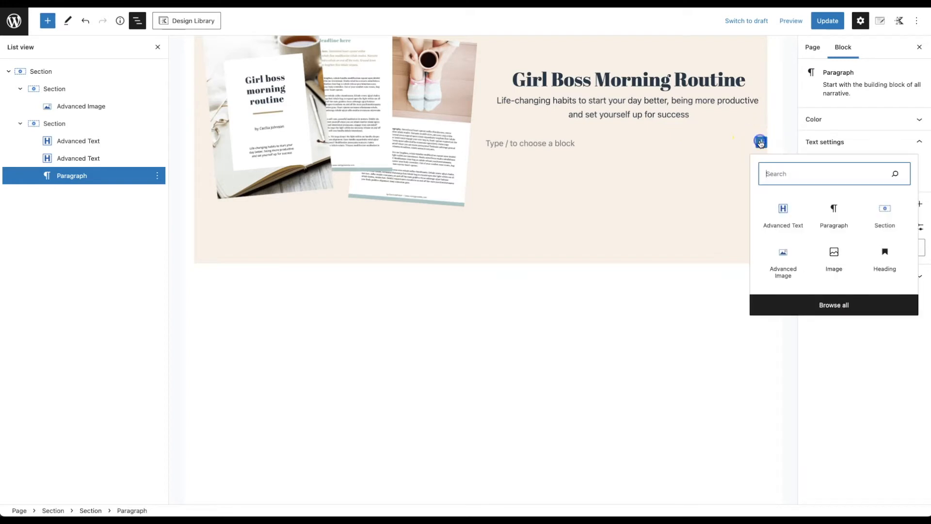
{"action": "type", "text": "form"}
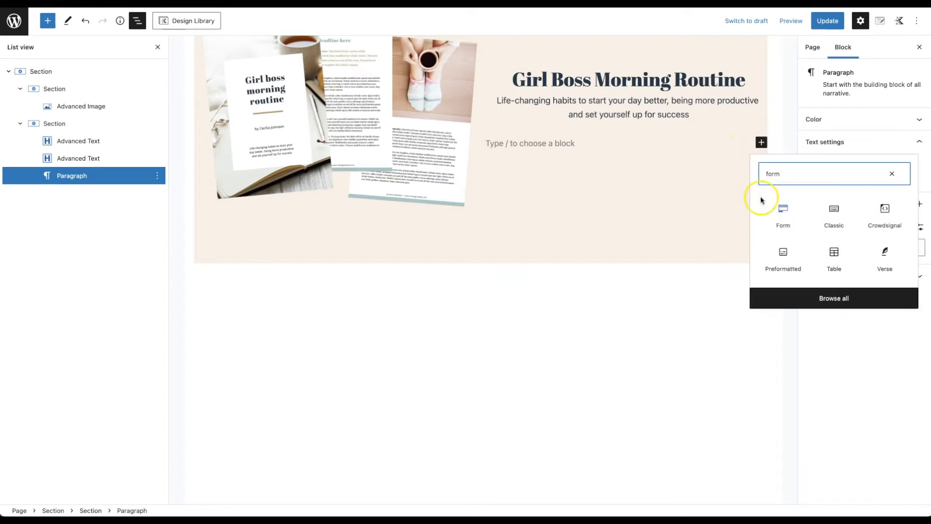
{"action": "left_click", "coordinate": [769, 211]}
{"action": "scroll", "coordinate": [633, 303], "scroll_direction": "up", "scroll_amount": 3}
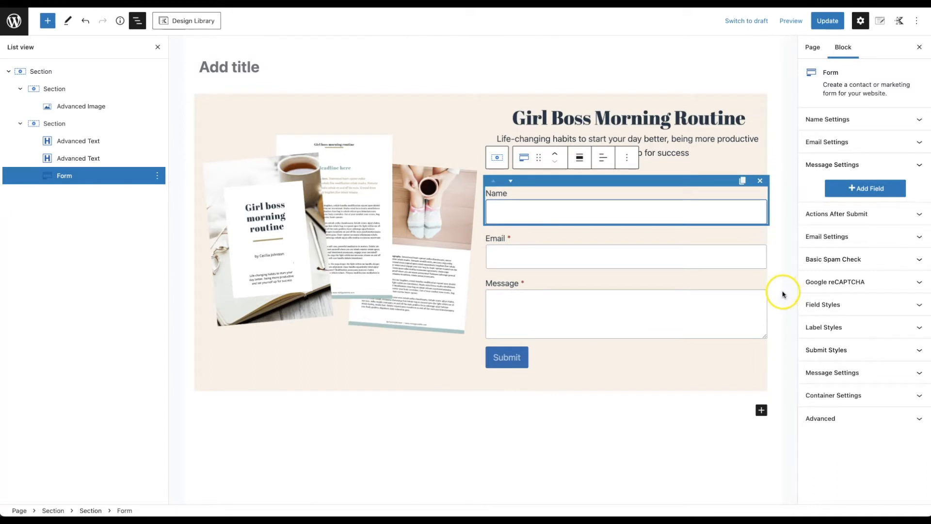
{"action": "left_click", "coordinate": [782, 294]}
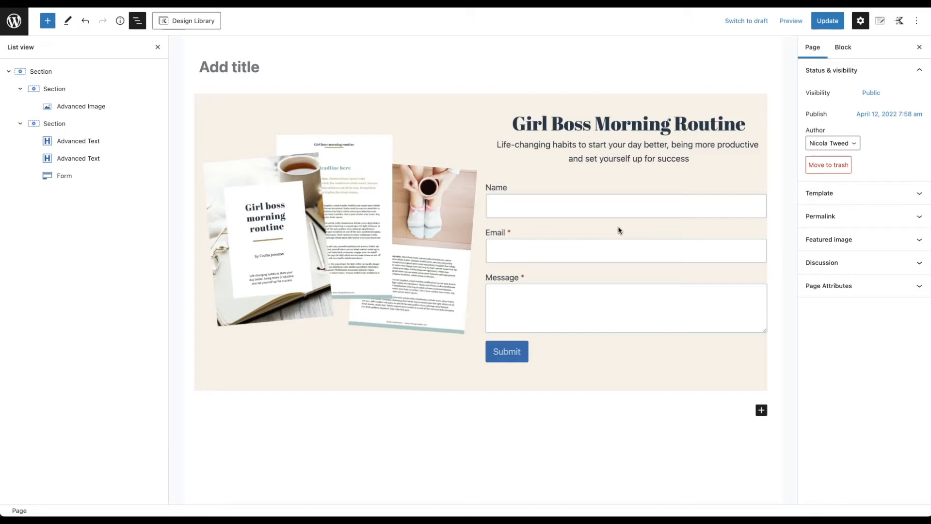
Step: Select the Form block to show its fields, after-submit, spam-check and style settings
{"action": "left_click", "coordinate": [625, 206]}
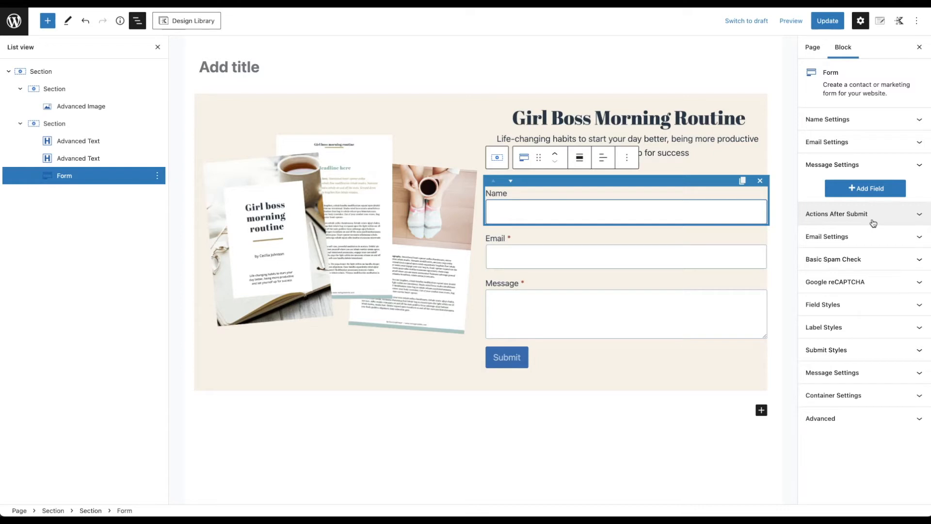
{"action": "left_click", "coordinate": [869, 241]}
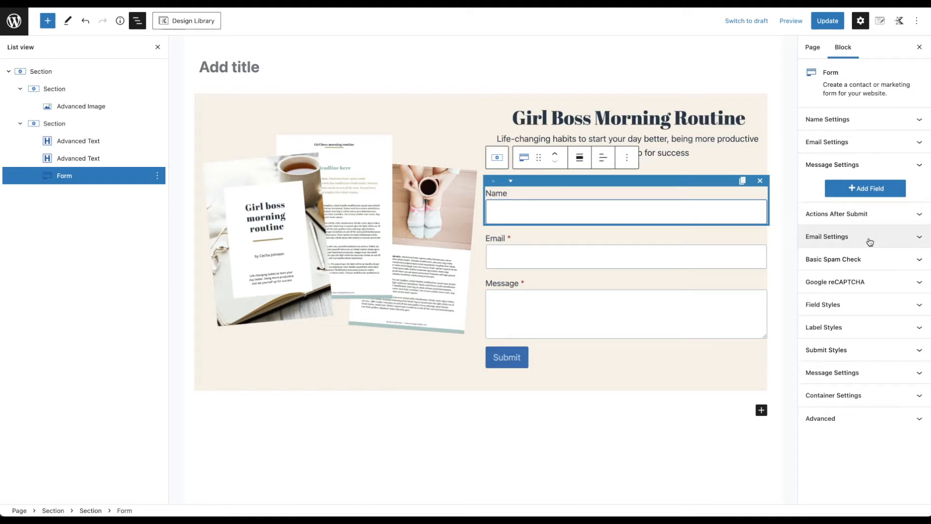
{"action": "left_click", "coordinate": [840, 278]}
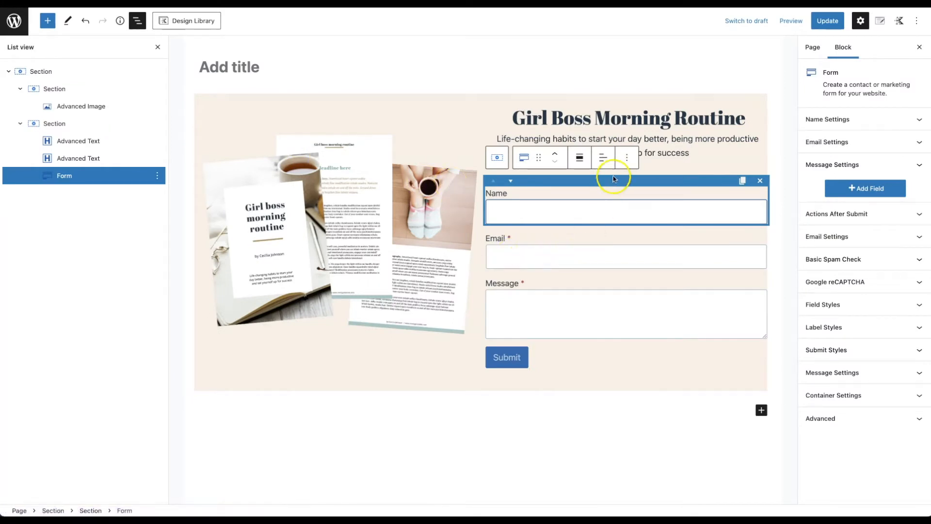
Step: Delete the Message field, leaving Name and Email above Submit
{"action": "left_click", "coordinate": [629, 283]}
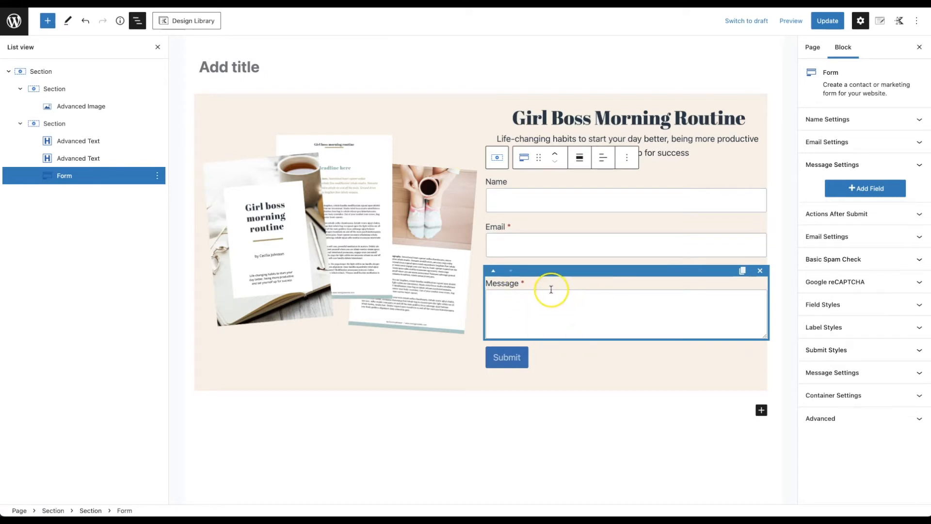
{"action": "left_click", "coordinate": [760, 271]}
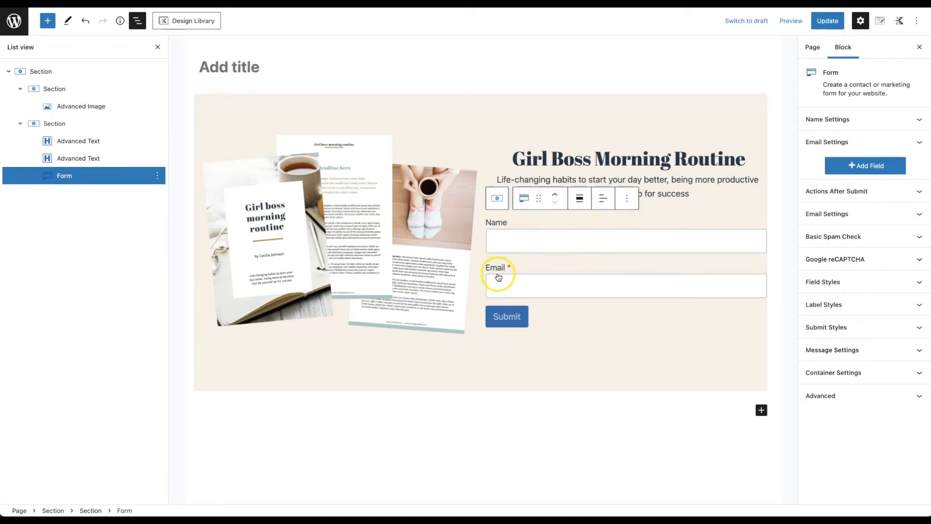
Step: Hide the Name field's label, give it placeholder 'Name' and 50% column width
{"action": "left_click", "coordinate": [507, 241]}
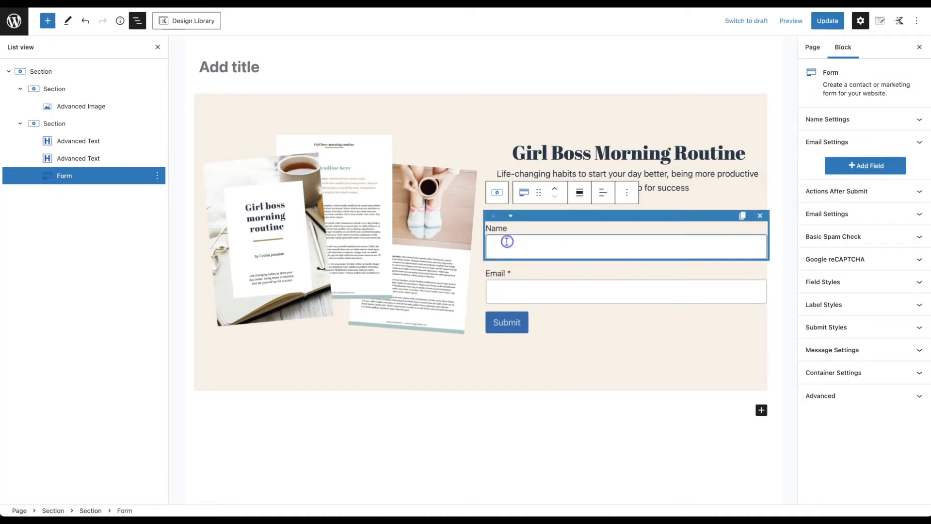
{"action": "left_click", "coordinate": [914, 121]}
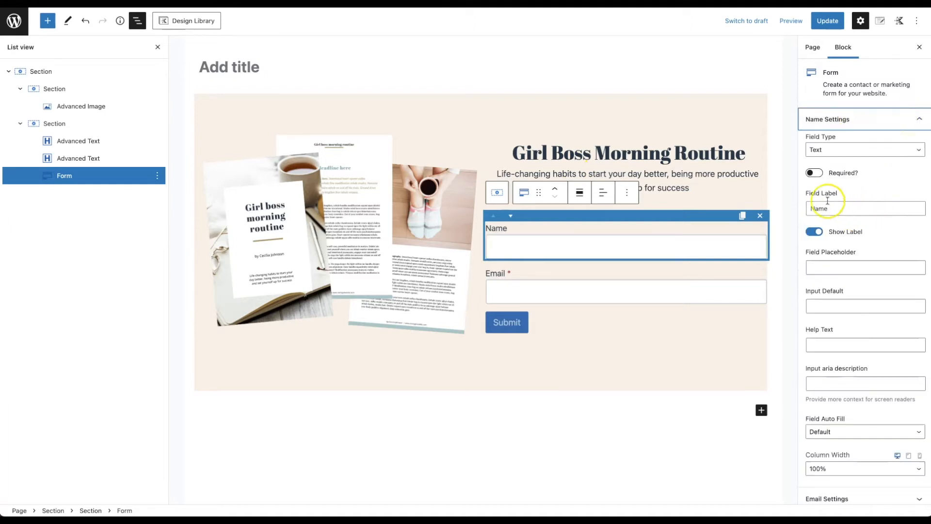
{"action": "left_click", "coordinate": [812, 232]}
{"action": "left_click", "coordinate": [823, 264]}
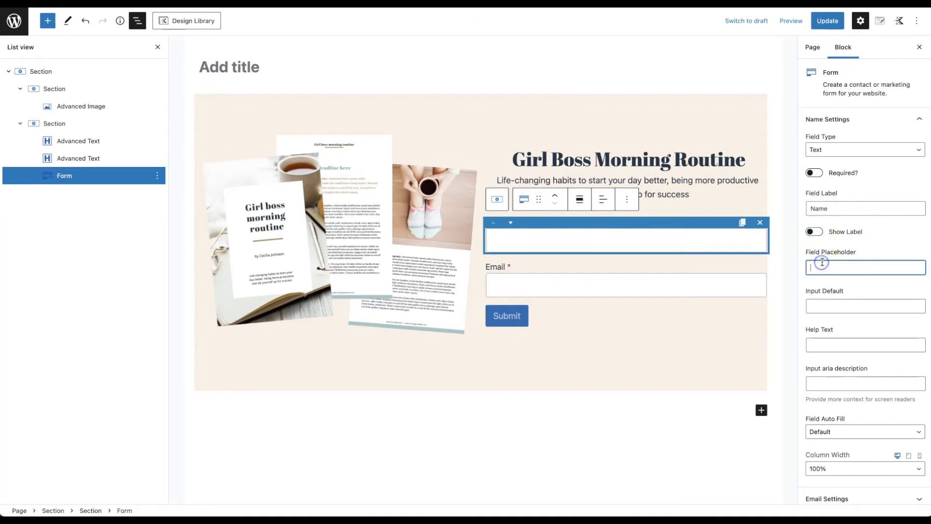
{"action": "type", "text": "Name"}
{"action": "scroll", "coordinate": [829, 303], "scroll_direction": "down", "scroll_amount": 1}
{"action": "scroll", "coordinate": [829, 303], "scroll_direction": "down", "scroll_amount": 3}
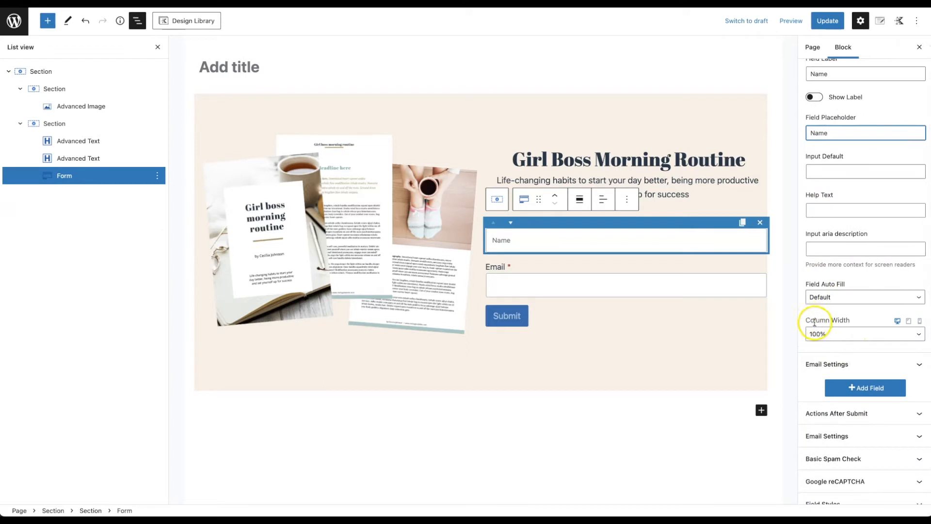
{"action": "left_click", "coordinate": [864, 334]}
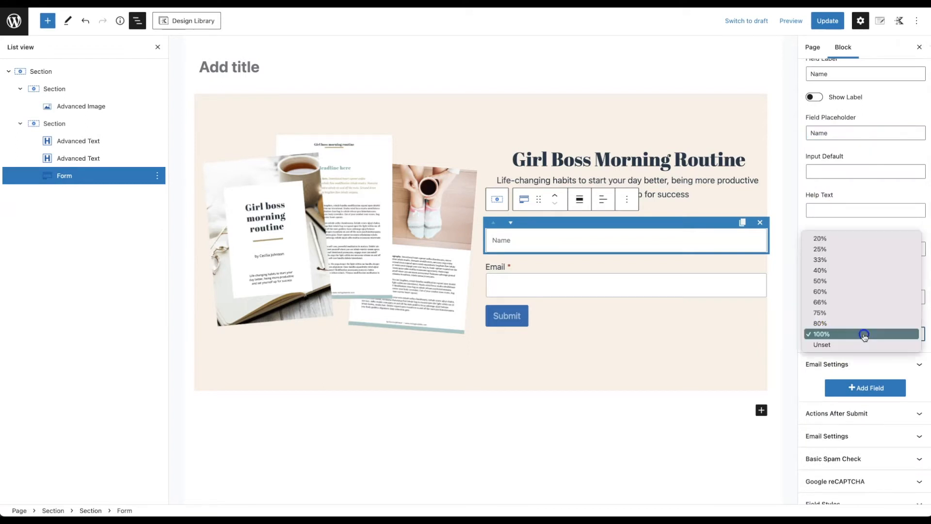
{"action": "left_click", "coordinate": [856, 281]}
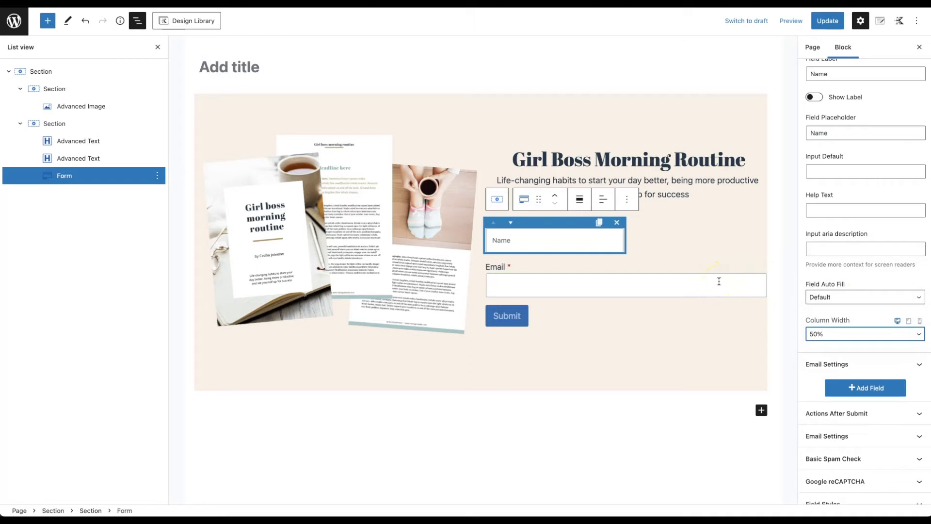
Step: Hide the Email field's label, give it placeholder 'Email Address' and 50% column width
{"action": "left_click", "coordinate": [838, 367]}
{"action": "scroll", "coordinate": [839, 364], "scroll_direction": "down", "scroll_amount": 3}
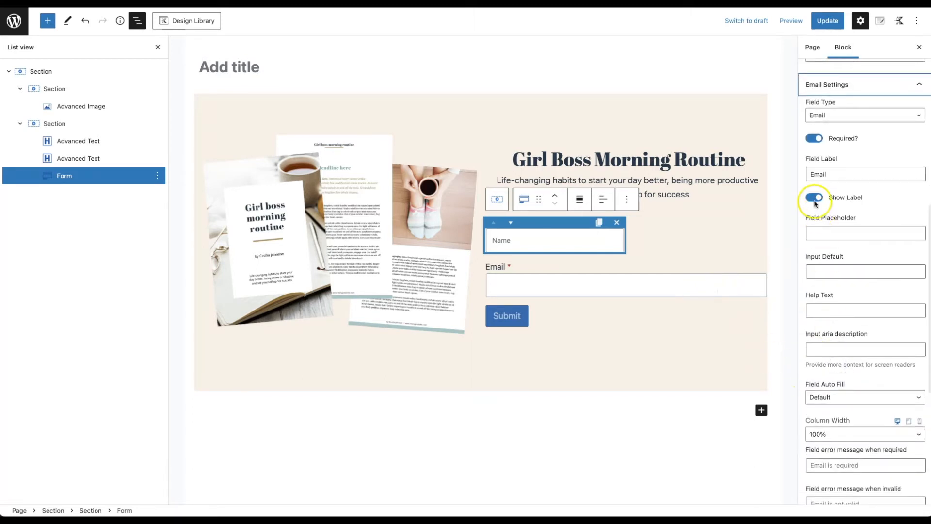
{"action": "left_click", "coordinate": [815, 198]}
{"action": "left_click", "coordinate": [837, 233]}
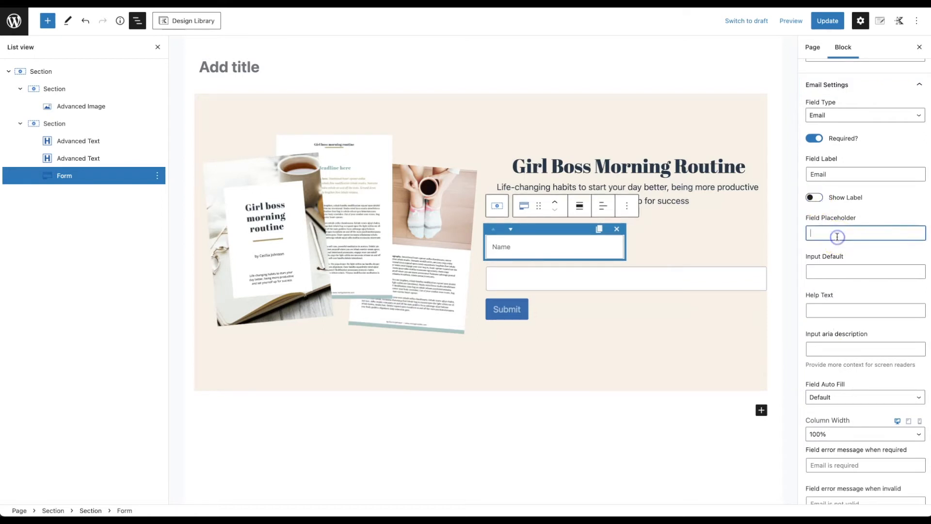
{"action": "type", "text": "Email Adddress"}
{"action": "left_click", "coordinate": [831, 433]}
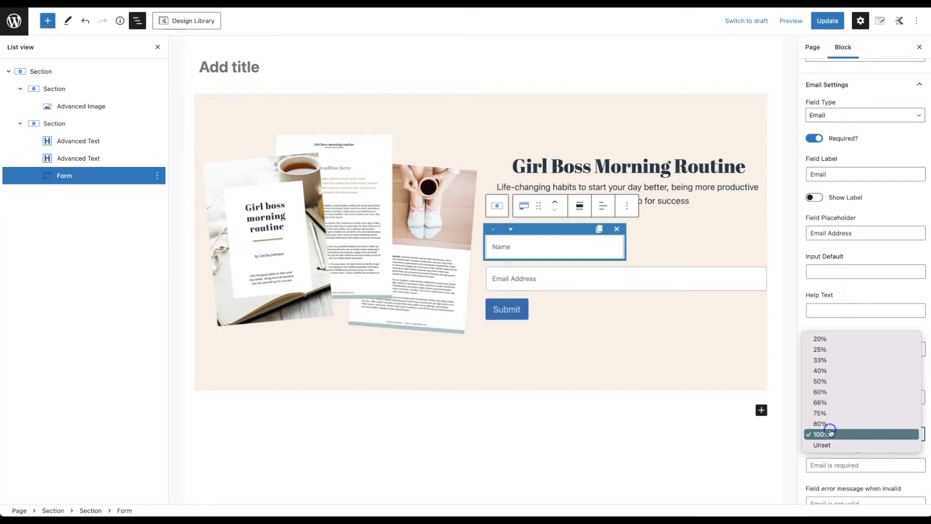
{"action": "left_click", "coordinate": [832, 385]}
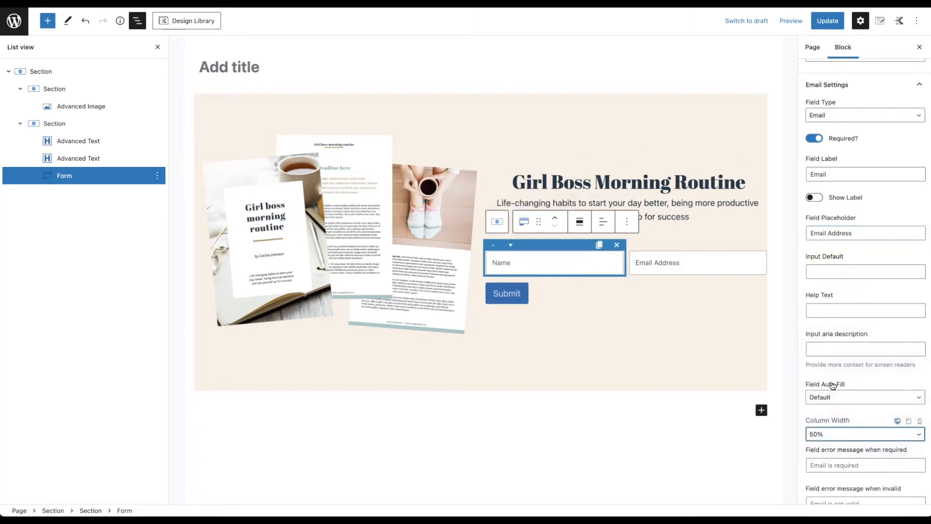
{"action": "scroll", "coordinate": [832, 370], "scroll_direction": "up", "scroll_amount": 4}
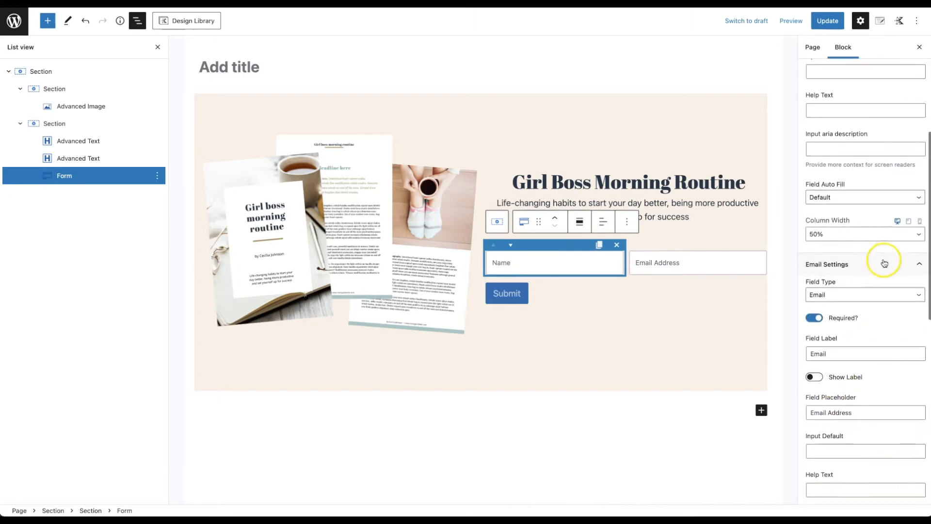
{"action": "left_click", "coordinate": [910, 264]}
{"action": "scroll", "coordinate": [889, 179], "scroll_direction": "up", "scroll_amount": 5}
{"action": "scroll", "coordinate": [894, 130], "scroll_direction": "up", "scroll_amount": 1}
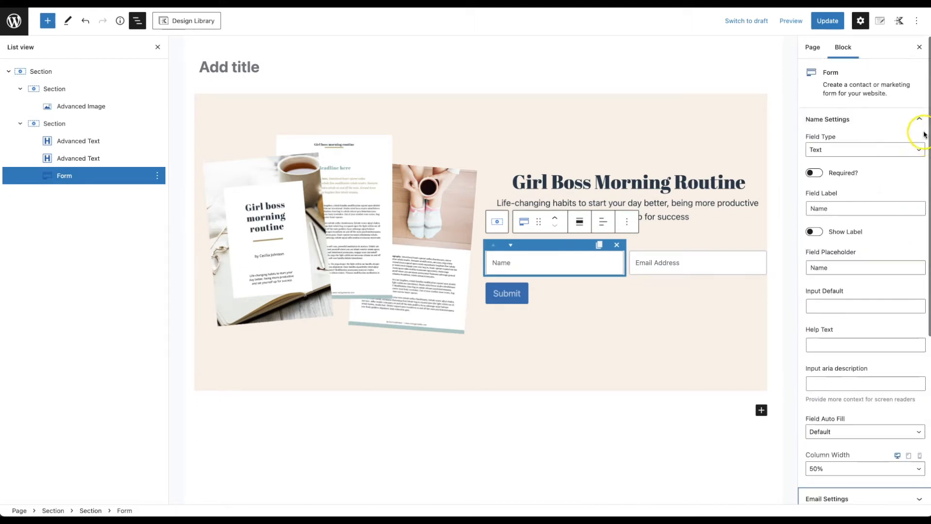
{"action": "left_click", "coordinate": [912, 121]}
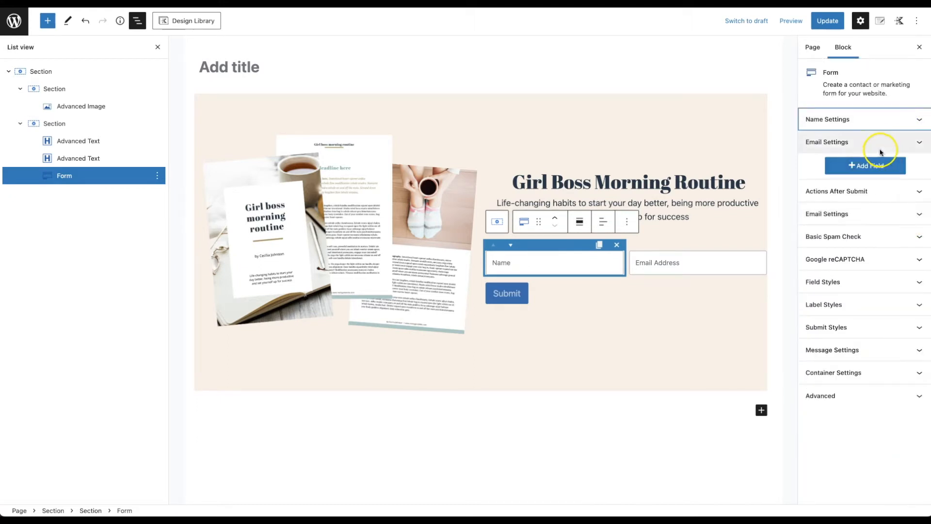
Step: Rename the Submit button label to 'DOWNLOAD NOW'
{"action": "left_click", "coordinate": [517, 295]}
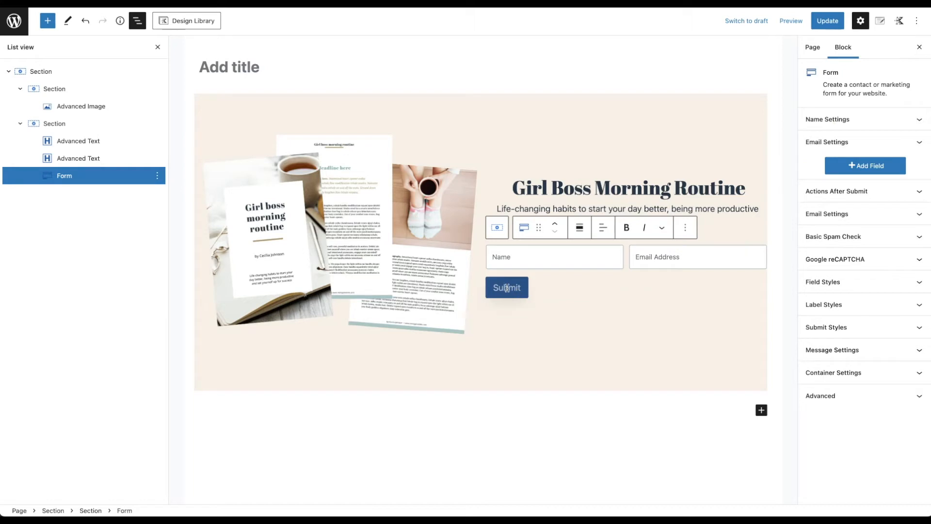
{"action": "double_click", "coordinate": [507, 288]}
{"action": "type", "text": "DOWNLOAD"}
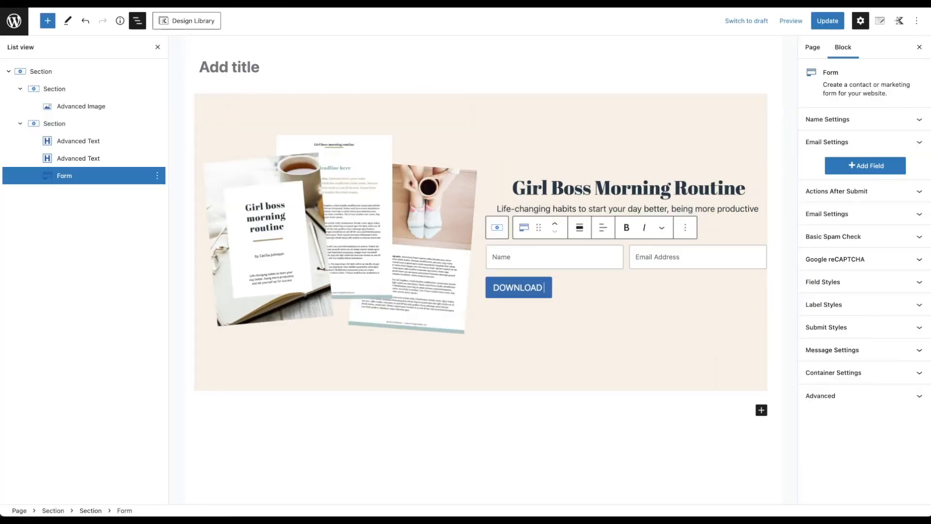
{"action": "left_click", "coordinate": [445, 245]}
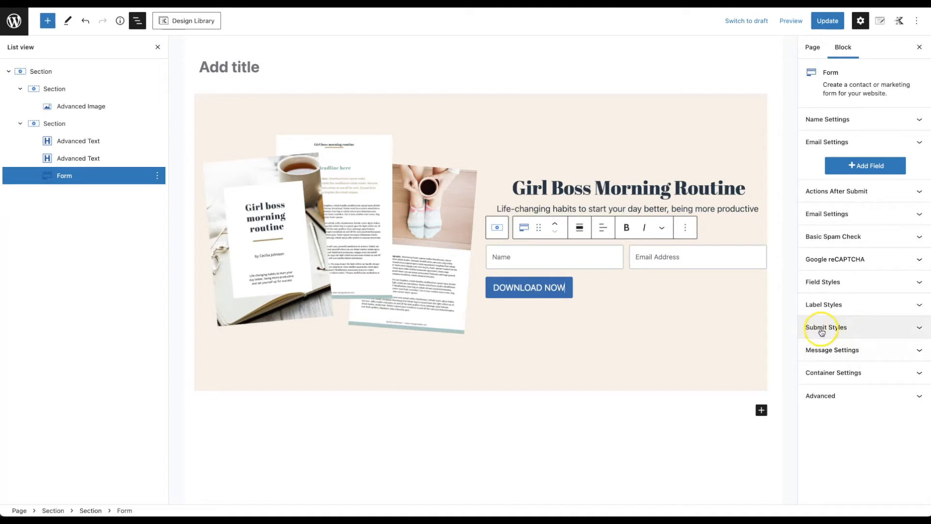
Step: Make the button full width with the gold #AE955F background colour
{"action": "left_click", "coordinate": [870, 328]}
{"action": "scroll", "coordinate": [872, 331], "scroll_direction": "down", "scroll_amount": 4}
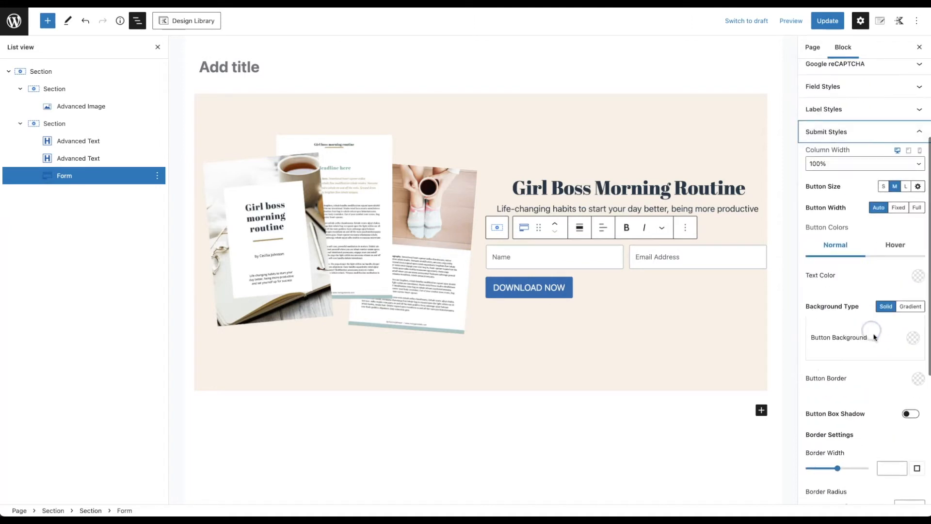
{"action": "left_click", "coordinate": [916, 208]}
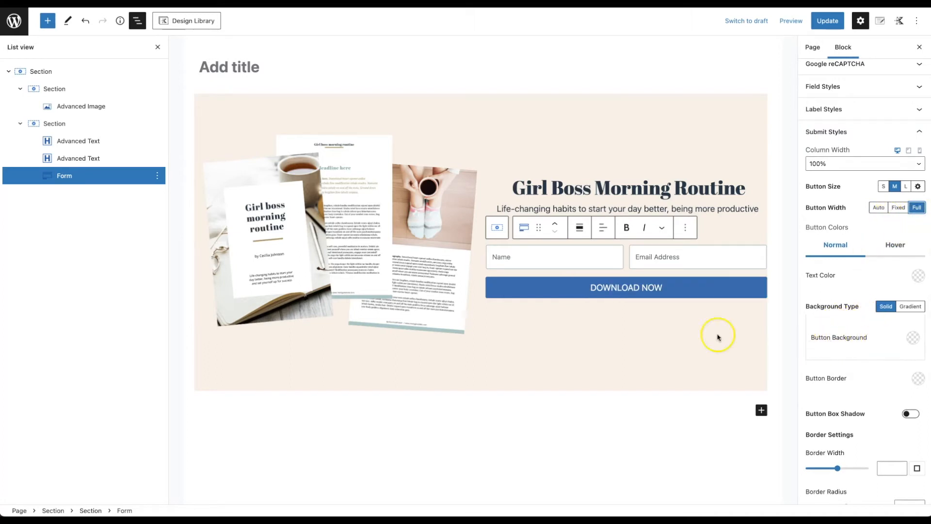
{"action": "left_click", "coordinate": [1, 121]}
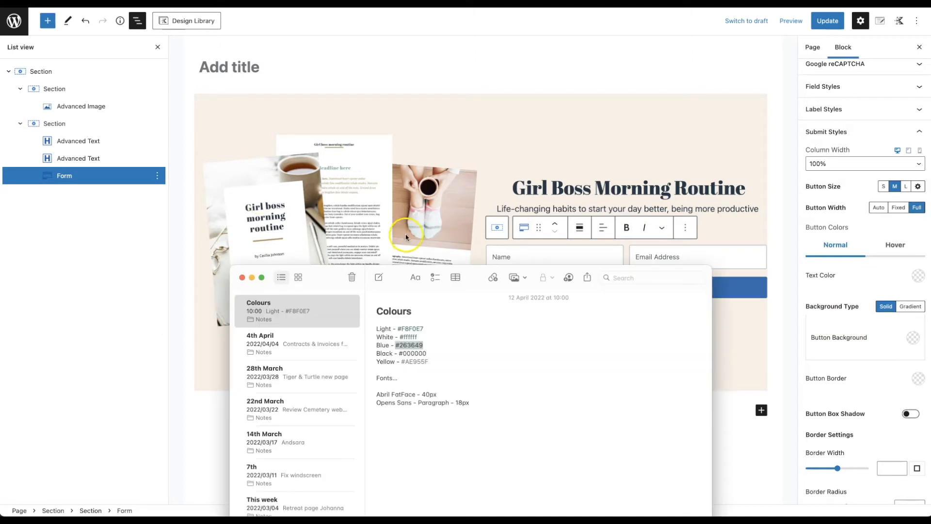
{"action": "left_click_drag", "start_coordinate": [429, 362], "coordinate": [405, 362]}
{"action": "key", "text": "super+c"}
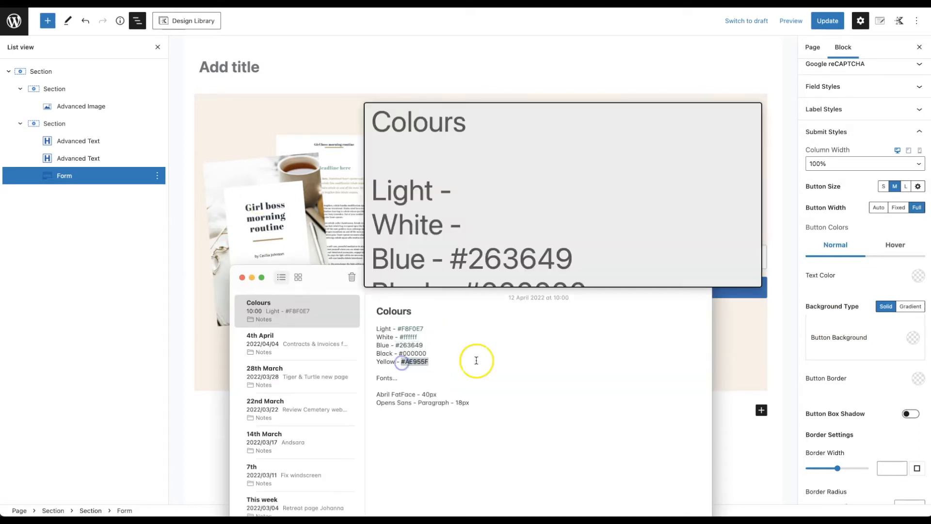
{"action": "left_click", "coordinate": [916, 336]}
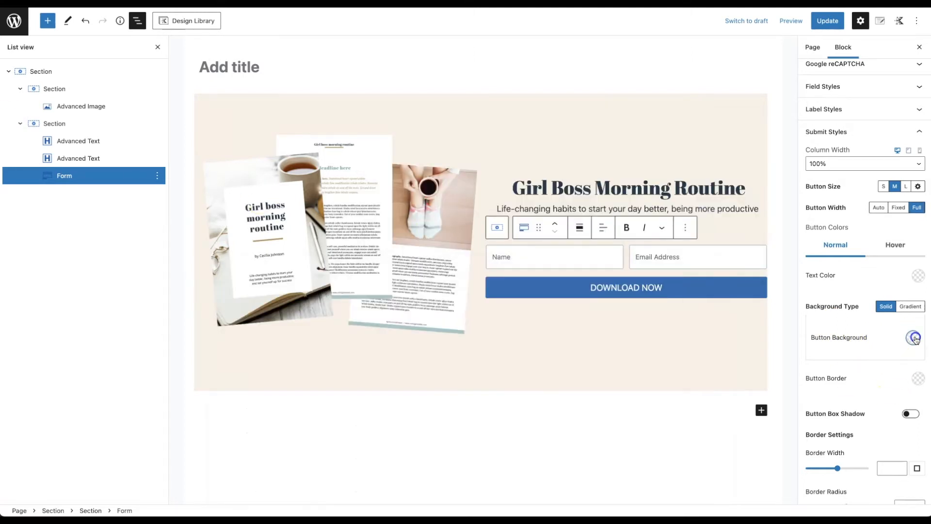
{"action": "left_click", "coordinate": [915, 335]}
{"action": "left_click", "coordinate": [768, 280]}
{"action": "key", "text": "super+v"}
{"action": "left_click", "coordinate": [858, 355]}
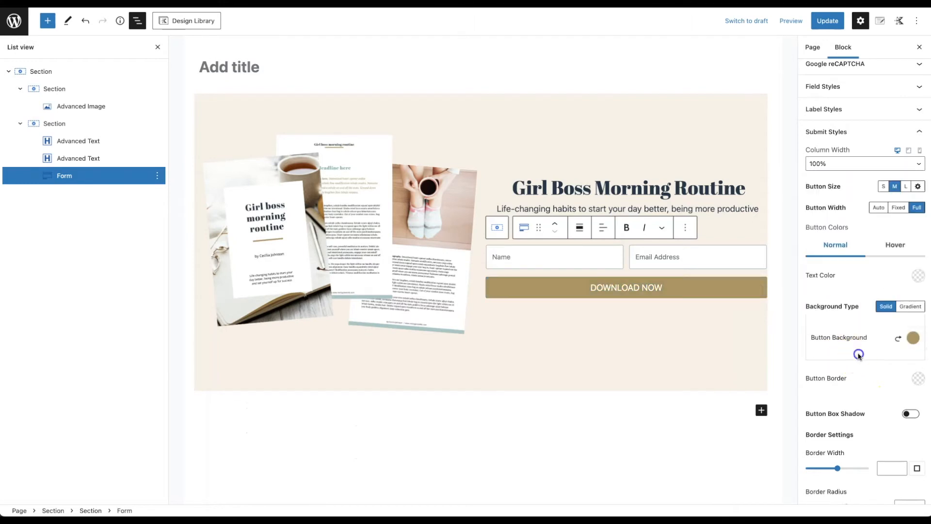
Step: Set the button's border radius to 0 and a dark hover background, then update the page
{"action": "scroll", "coordinate": [854, 350], "scroll_direction": "down", "scroll_amount": 3}
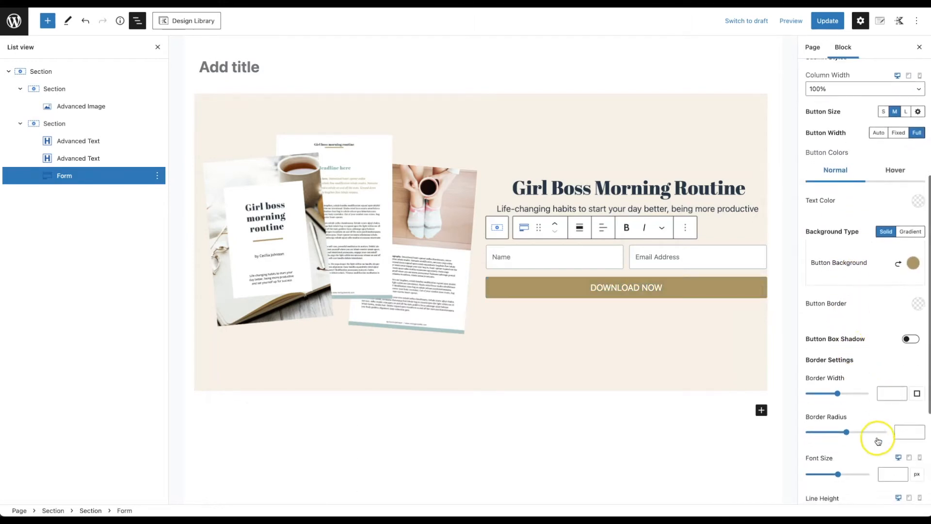
{"action": "left_click", "coordinate": [896, 430]}
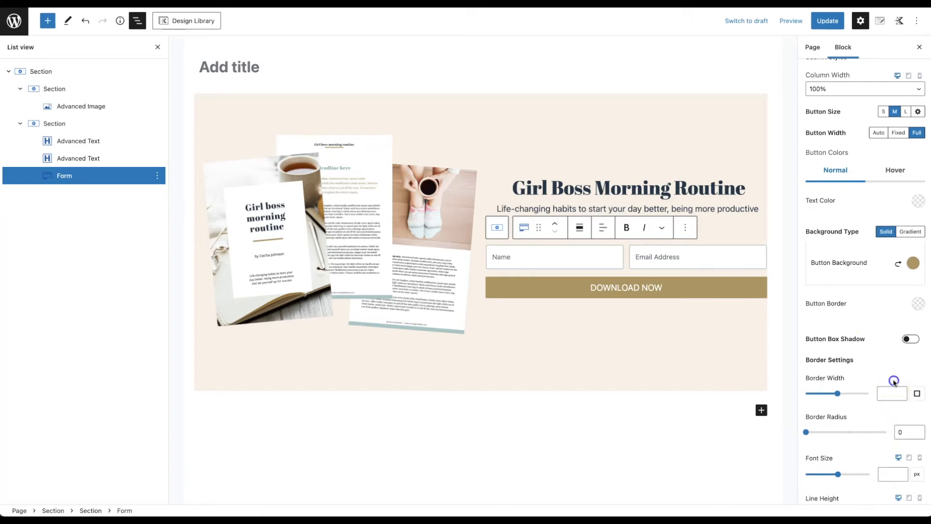
{"action": "scroll", "coordinate": [859, 291], "scroll_direction": "up", "scroll_amount": 2}
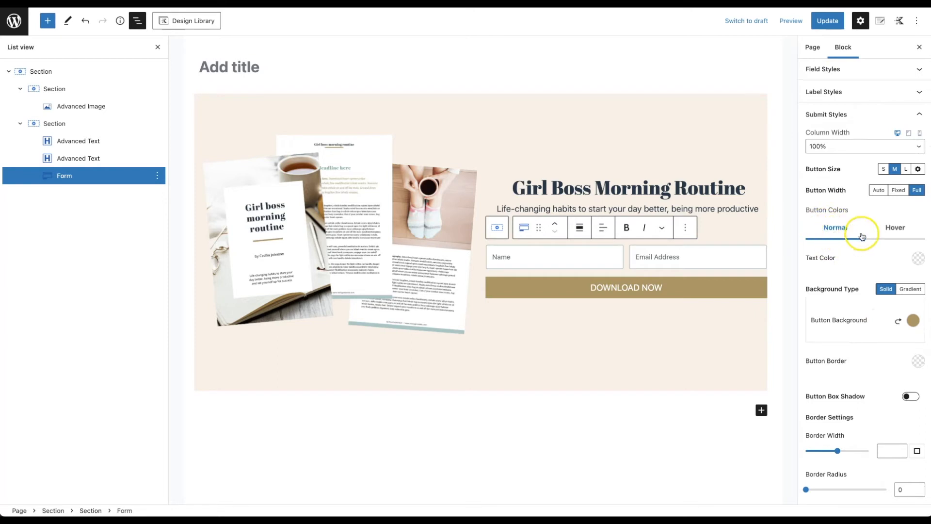
{"action": "left_click", "coordinate": [898, 232]}
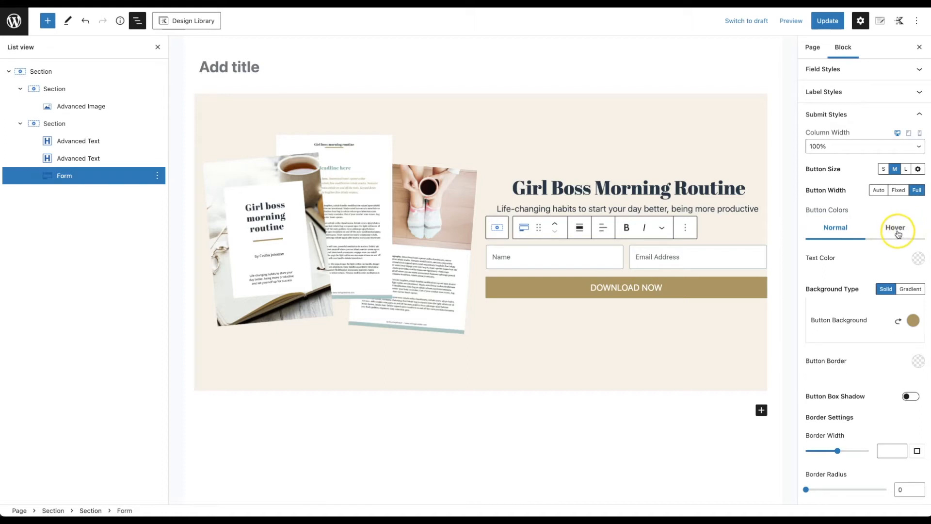
{"action": "left_click", "coordinate": [913, 321]}
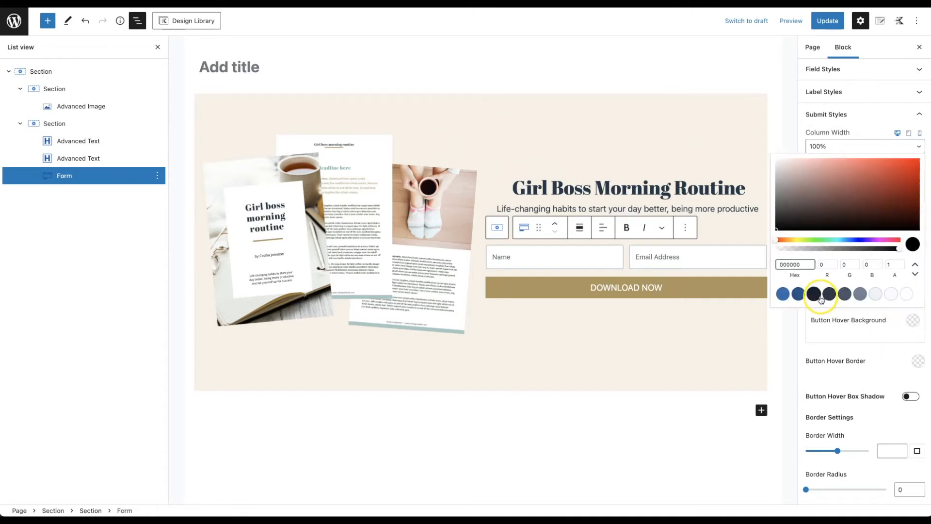
{"action": "left_click", "coordinate": [813, 293]}
{"action": "left_click", "coordinate": [829, 330]}
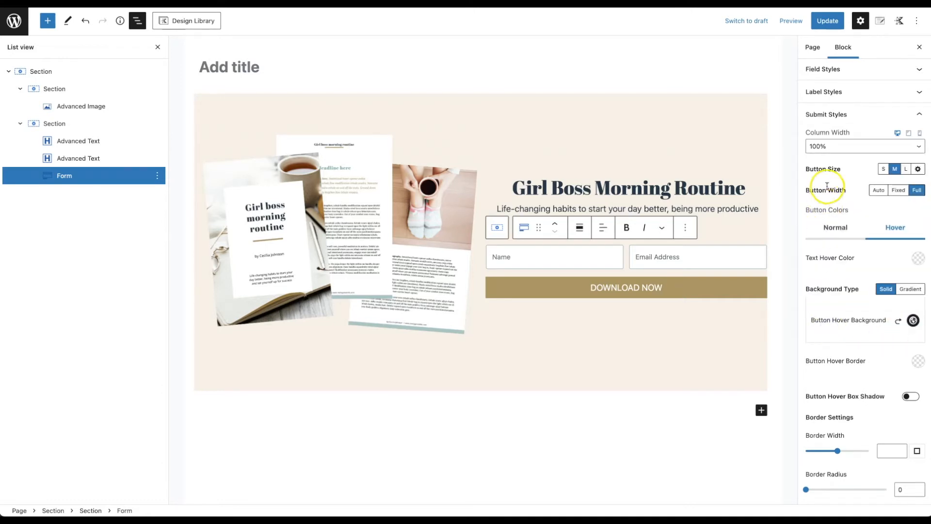
{"action": "left_click", "coordinate": [835, 235]}
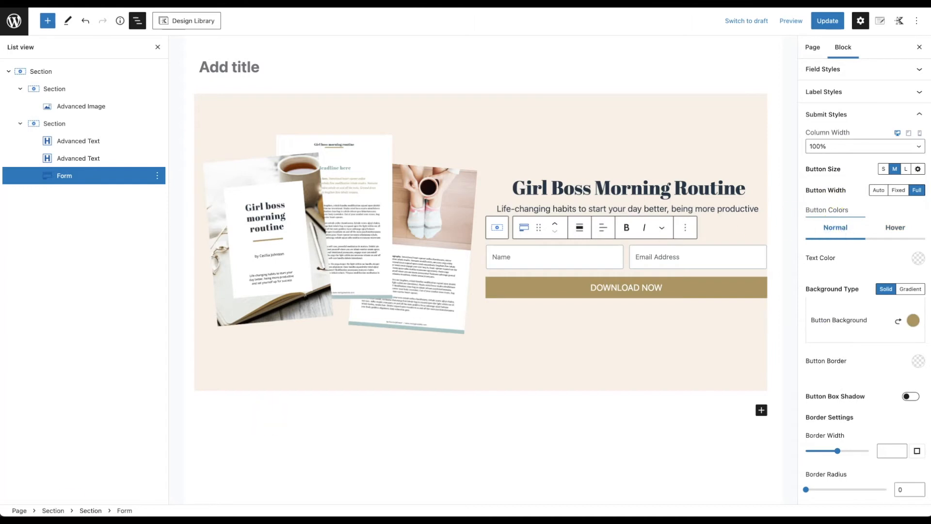
{"action": "left_click", "coordinate": [826, 22]}
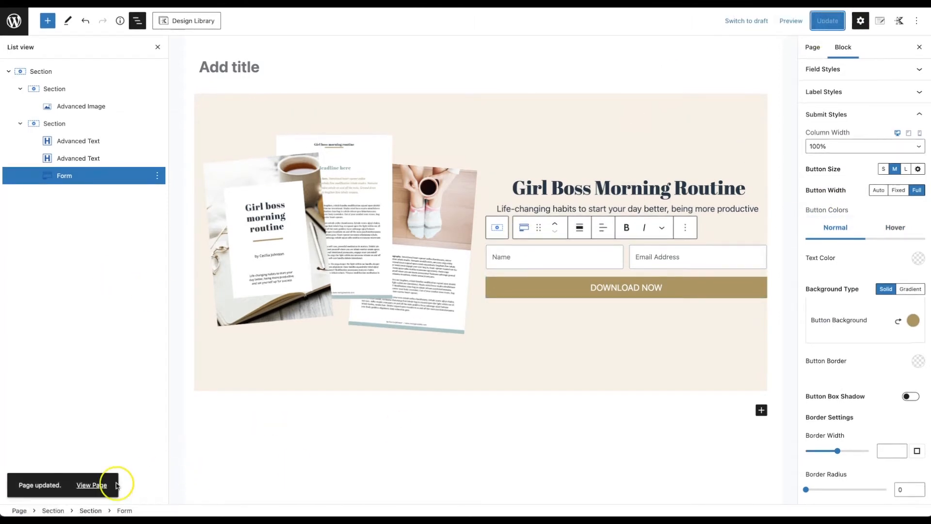
Step: Open the live page in a new tab and scroll through it
{"action": "right_click", "coordinate": [97, 485]}
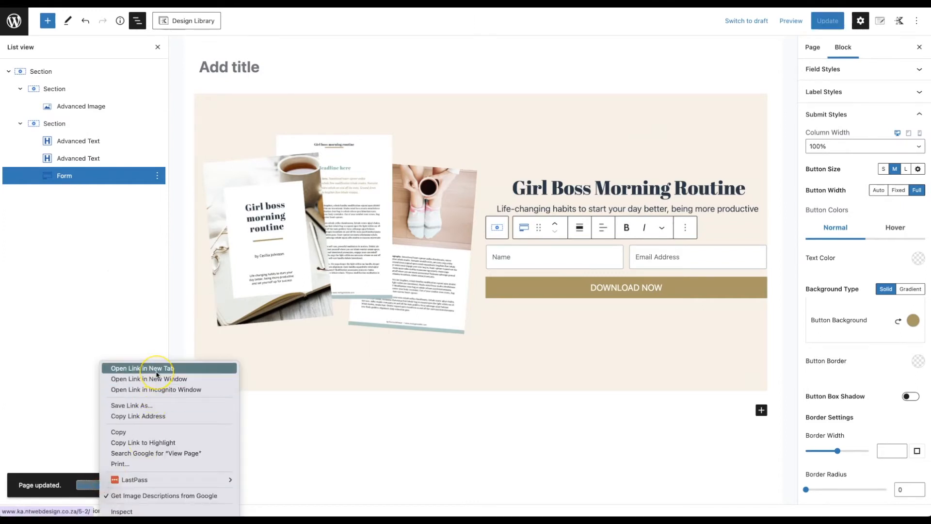
{"action": "left_click", "coordinate": [156, 370]}
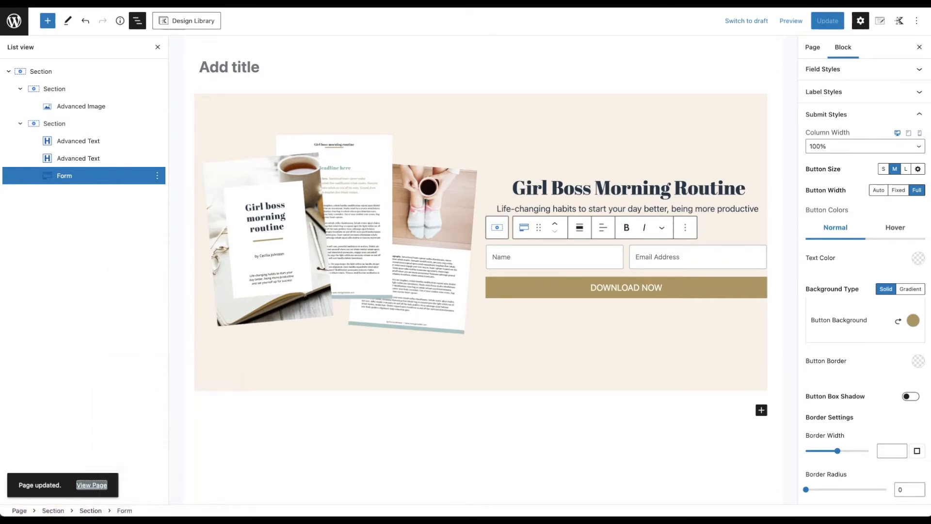
{"action": "key", "text": "ctrl+Tab"}
{"action": "scroll", "coordinate": [522, 183], "scroll_direction": "down", "scroll_amount": 3}
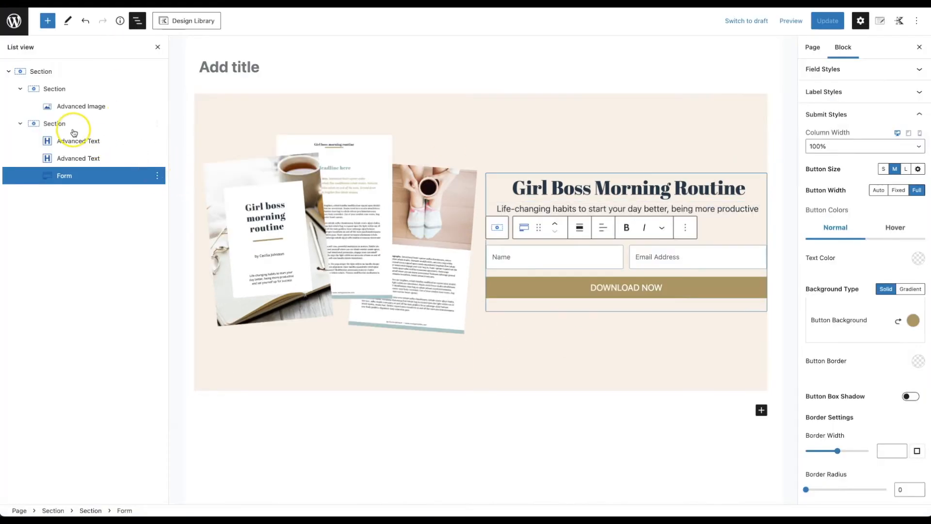
Step: Give the outer section and the image column 20px right and left padding
{"action": "left_click", "coordinate": [45, 72]}
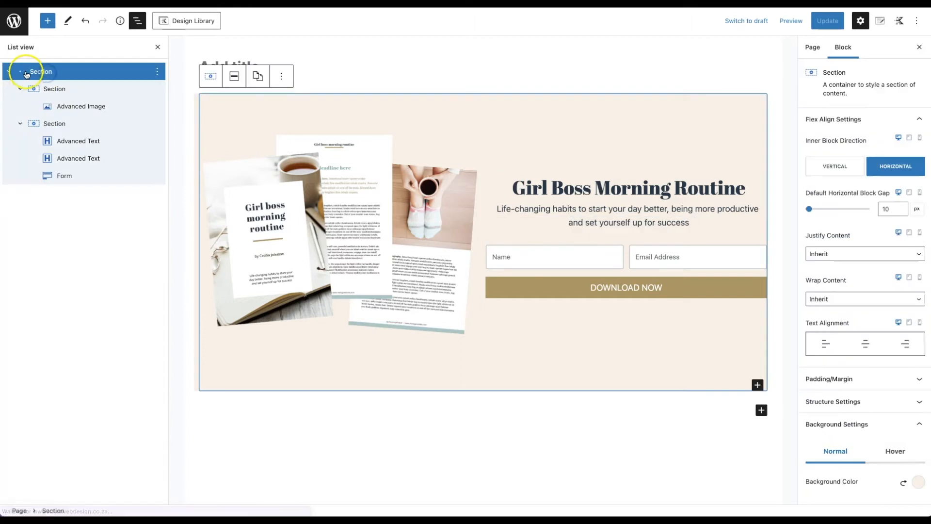
{"action": "left_click", "coordinate": [861, 384]}
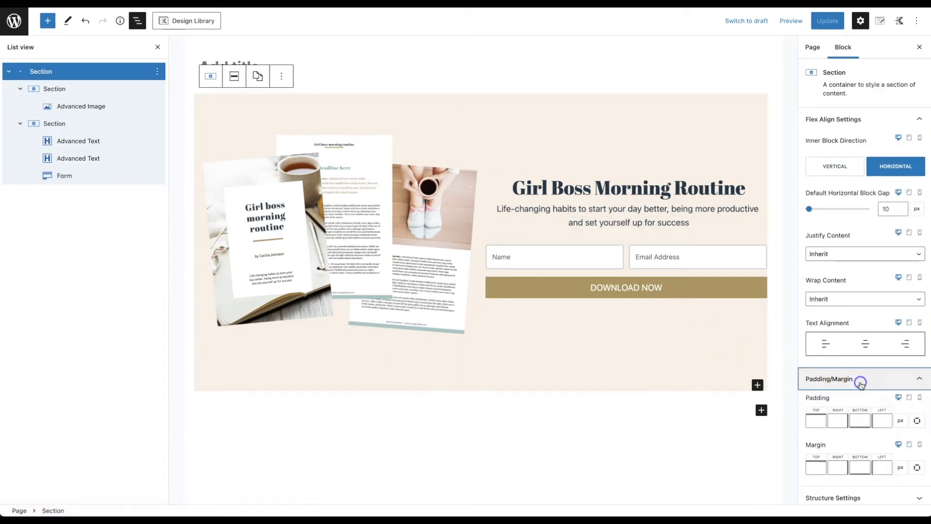
{"action": "left_click", "coordinate": [834, 421]}
{"action": "type", "text": "20"}
{"action": "key", "text": "Tab"}
{"action": "key", "text": "Tab"}
{"action": "type", "text": "20"}
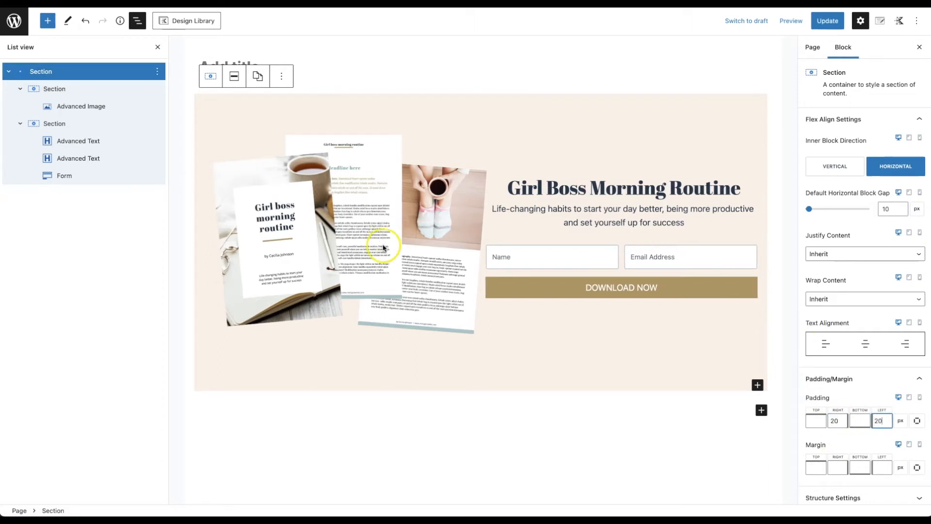
{"action": "left_click", "coordinate": [87, 89]}
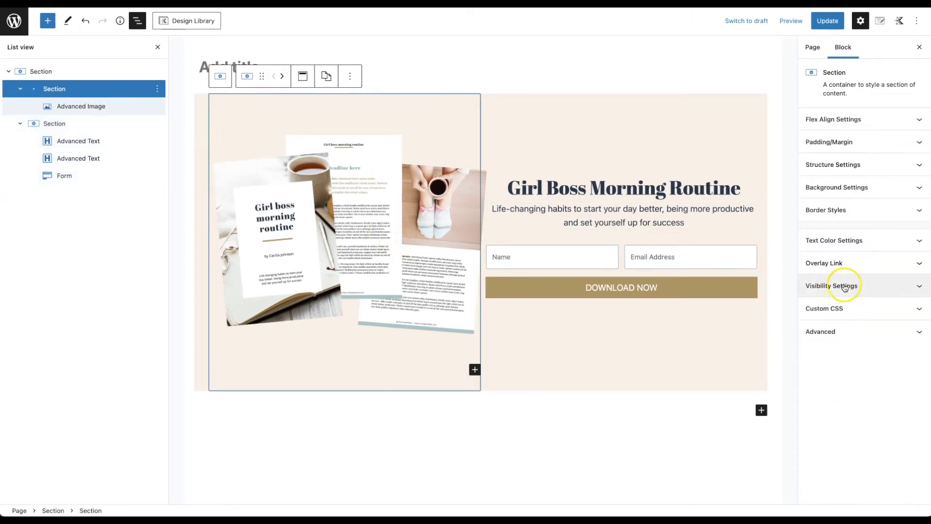
{"action": "left_click", "coordinate": [855, 141]}
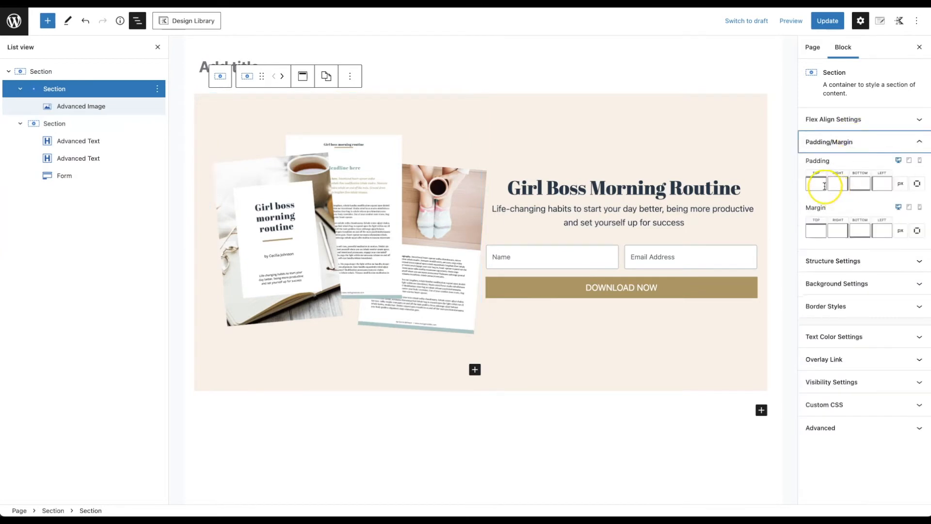
{"action": "left_click", "coordinate": [831, 185]}
{"action": "type", "text": "20"}
{"action": "key", "text": "Tab"}
{"action": "key", "text": "Tab"}
{"action": "type", "text": "20"}
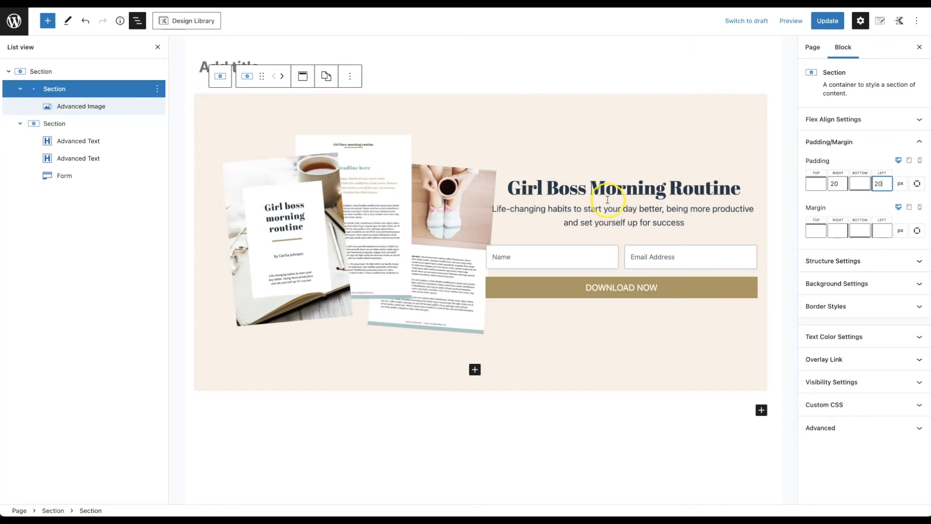
Step: Set 20px right and left padding on the text-and-form column and update the page
{"action": "left_click", "coordinate": [126, 123]}
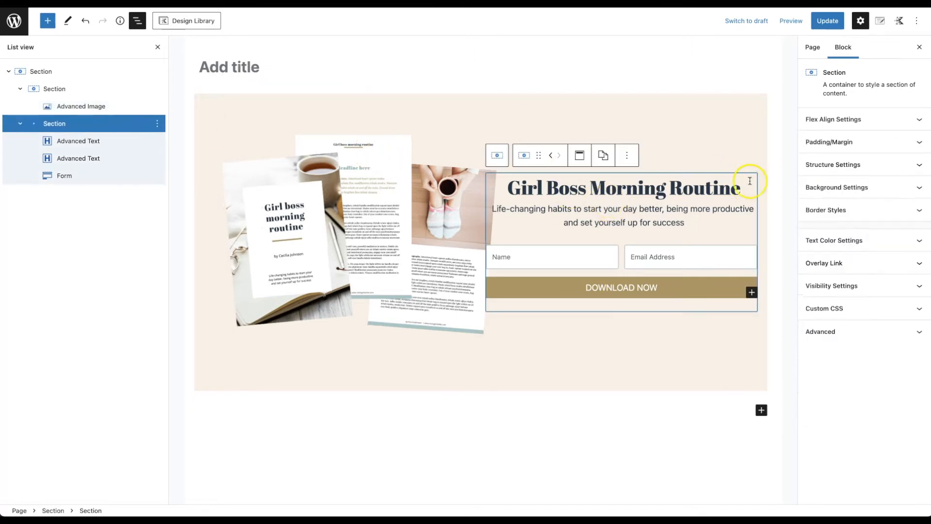
{"action": "left_click", "coordinate": [830, 142]}
{"action": "left_click", "coordinate": [838, 183]}
{"action": "type", "text": "2"}
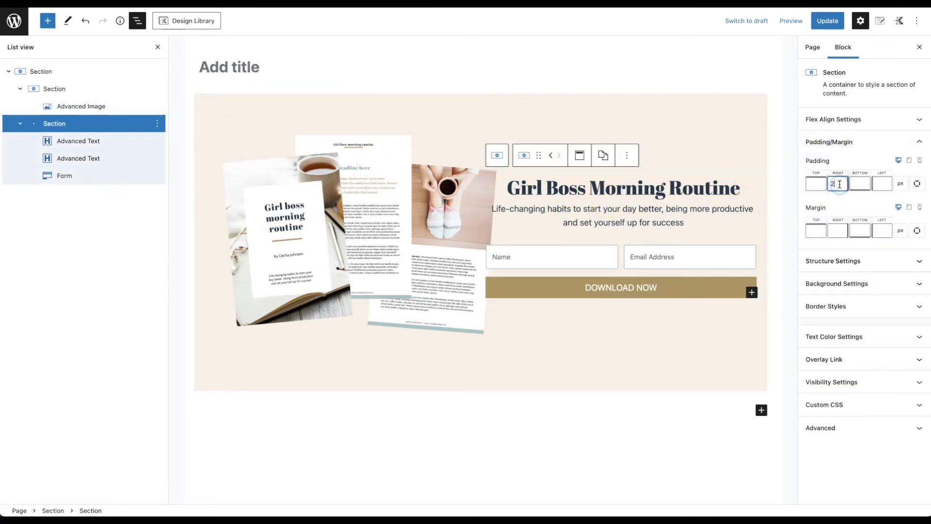
{"action": "type", "text": "0"}
{"action": "key", "text": "Tab"}
{"action": "key", "text": "Tab"}
{"action": "type", "text": "20"}
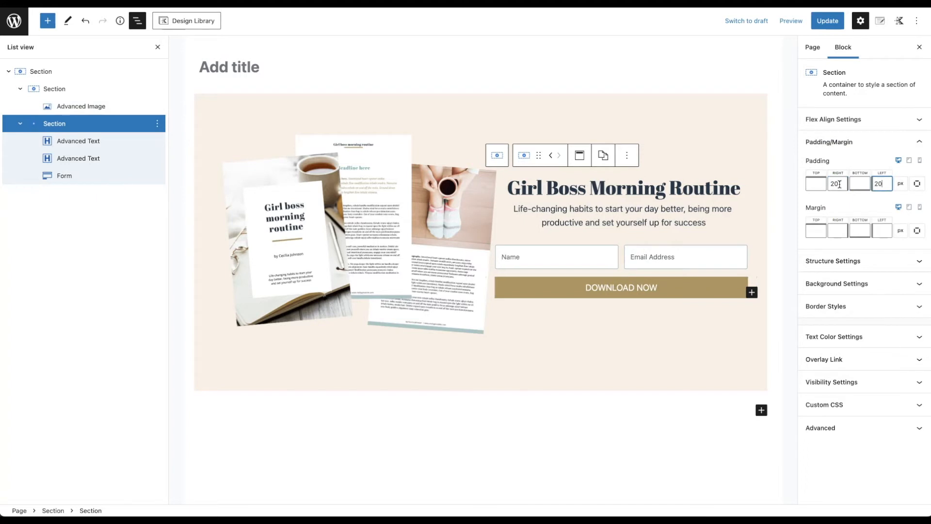
{"action": "left_click", "coordinate": [844, 27]}
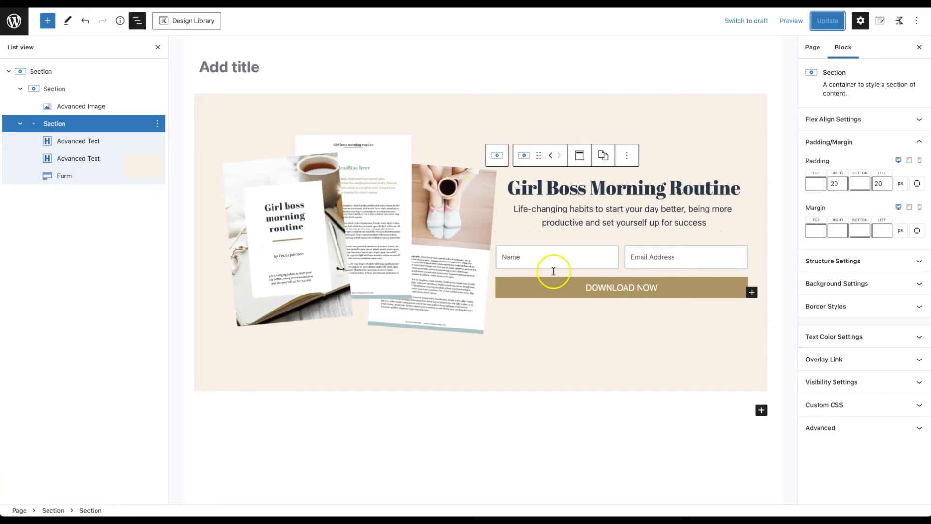
{"action": "left_click", "coordinate": [604, 258]}
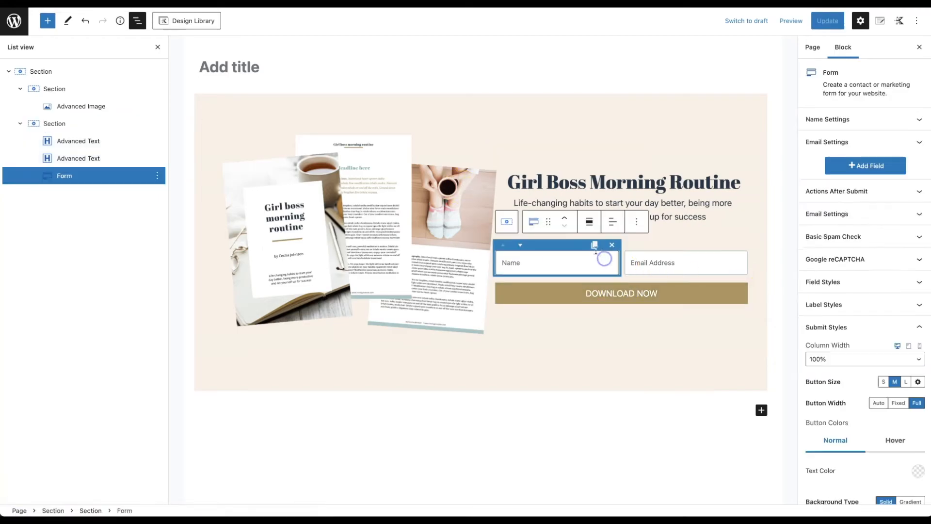
Step: Give the signup form's input fields a white border in Field Styles
{"action": "left_click", "coordinate": [919, 329]}
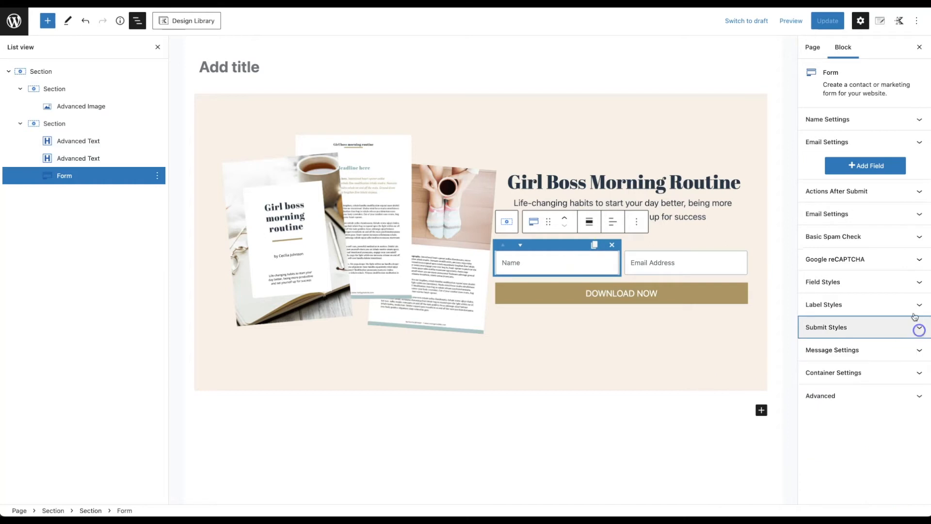
{"action": "left_click", "coordinate": [830, 290]}
{"action": "scroll", "coordinate": [845, 316], "scroll_direction": "down", "scroll_amount": 3}
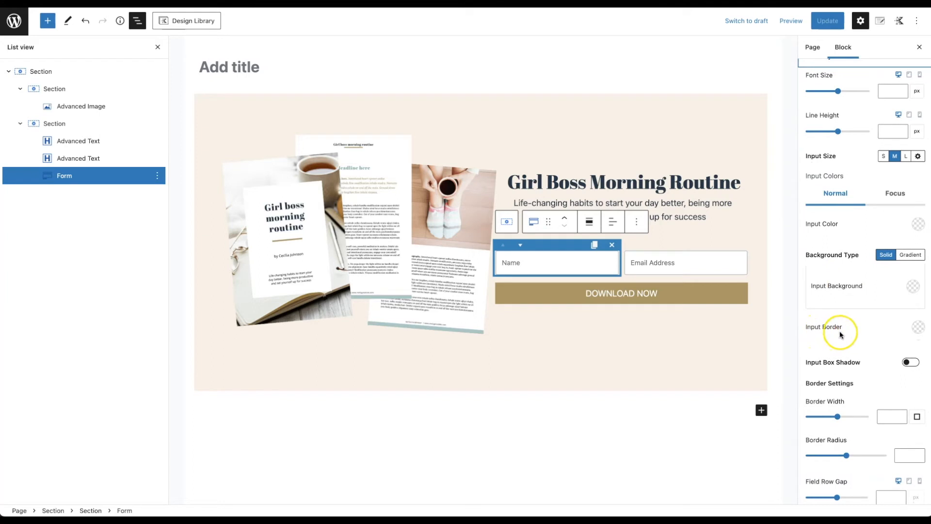
{"action": "scroll", "coordinate": [858, 346], "scroll_direction": "down", "scroll_amount": 1}
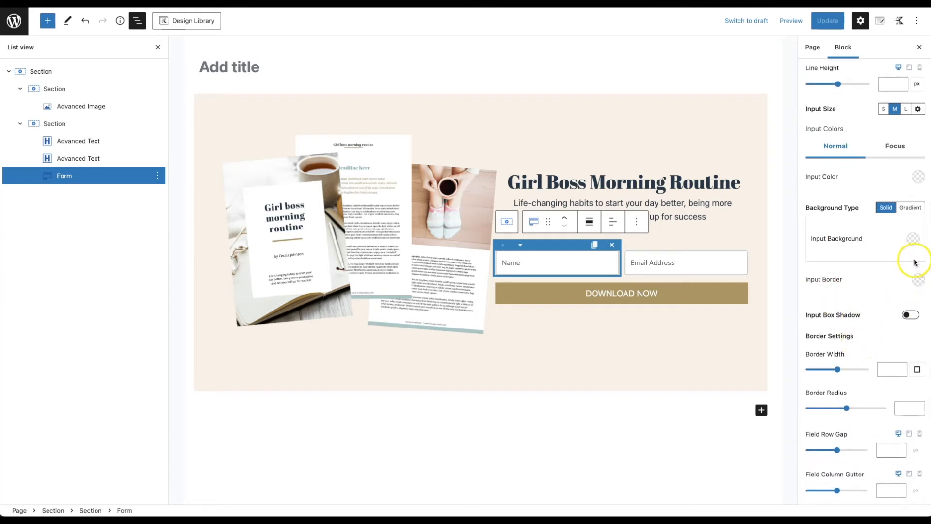
{"action": "left_click", "coordinate": [917, 281]}
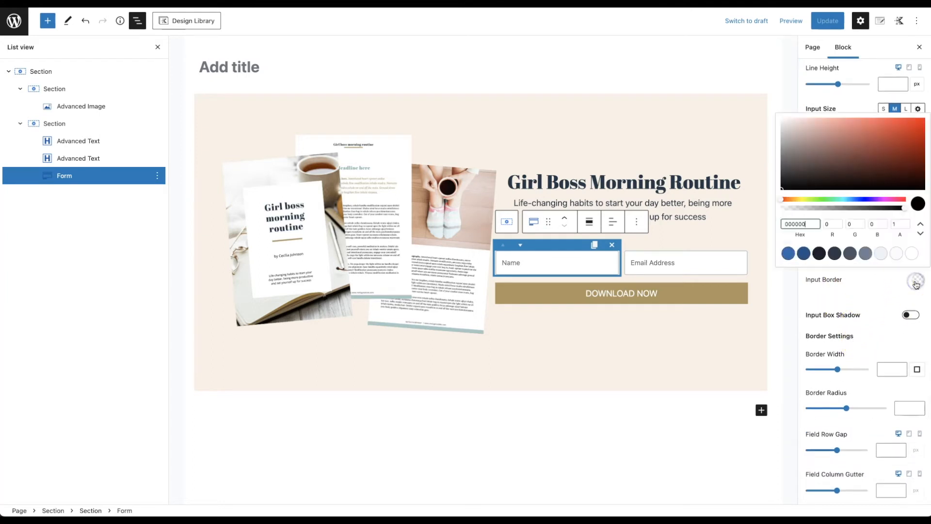
{"action": "left_click", "coordinate": [913, 254]}
{"action": "left_click", "coordinate": [880, 291]}
{"action": "left_click", "coordinate": [897, 404]}
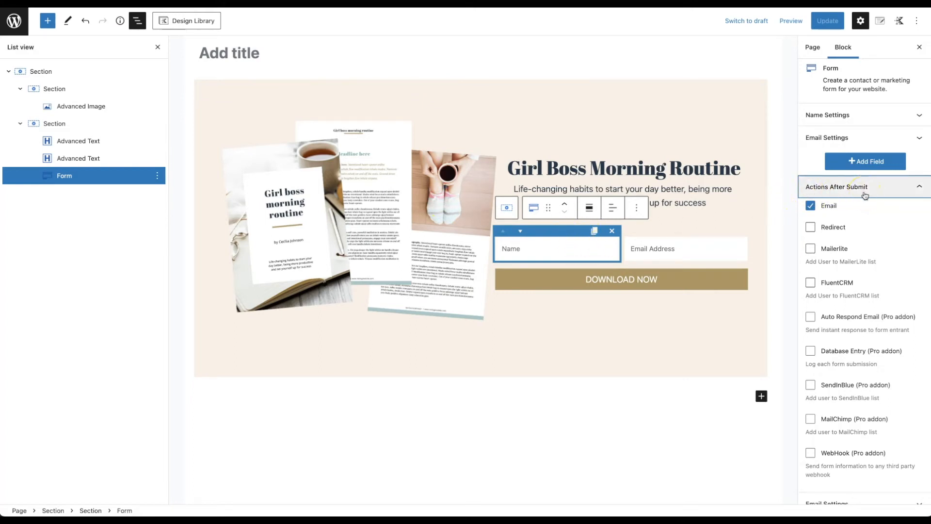
Step: Enable Redirect alongside Email after submit, update the page, and exit to All Pages
{"action": "scroll", "coordinate": [865, 196], "scroll_direction": "down", "scroll_amount": 1}
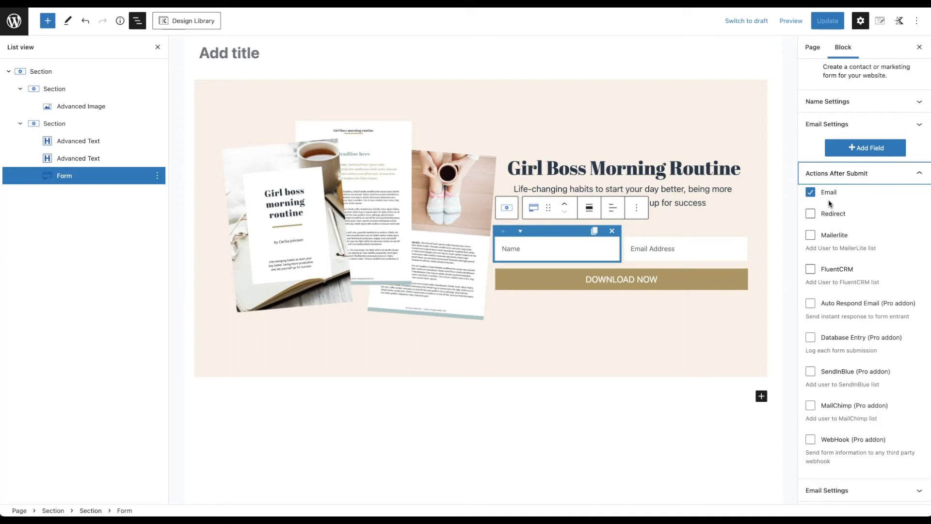
{"action": "left_click", "coordinate": [812, 215]}
{"action": "left_click", "coordinate": [624, 190]}
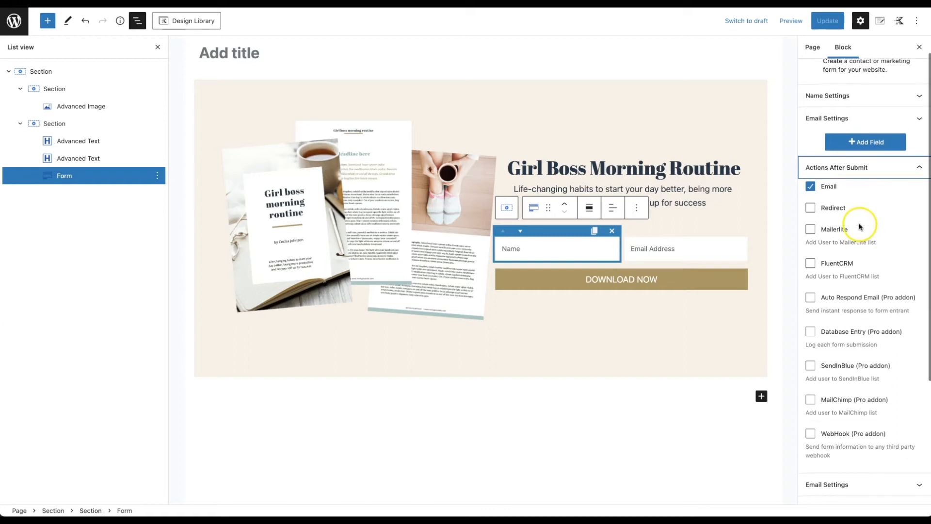
{"action": "scroll", "coordinate": [859, 227], "scroll_direction": "up", "scroll_amount": 1}
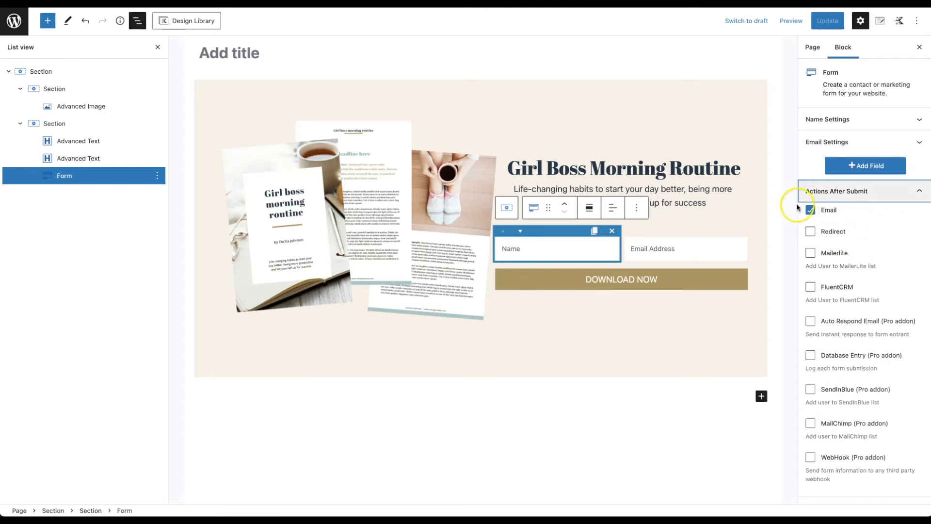
{"action": "left_click", "coordinate": [811, 232]}
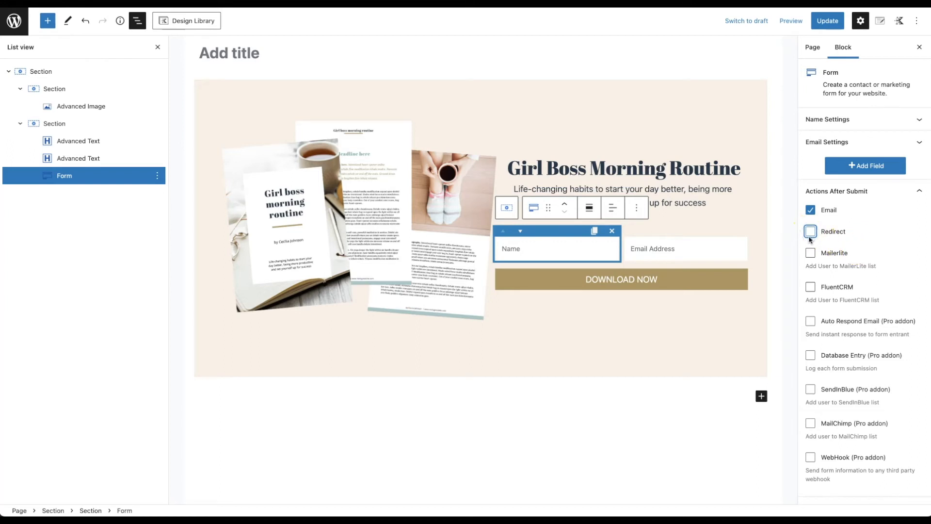
{"action": "scroll", "coordinate": [863, 262], "scroll_direction": "down", "scroll_amount": 3}
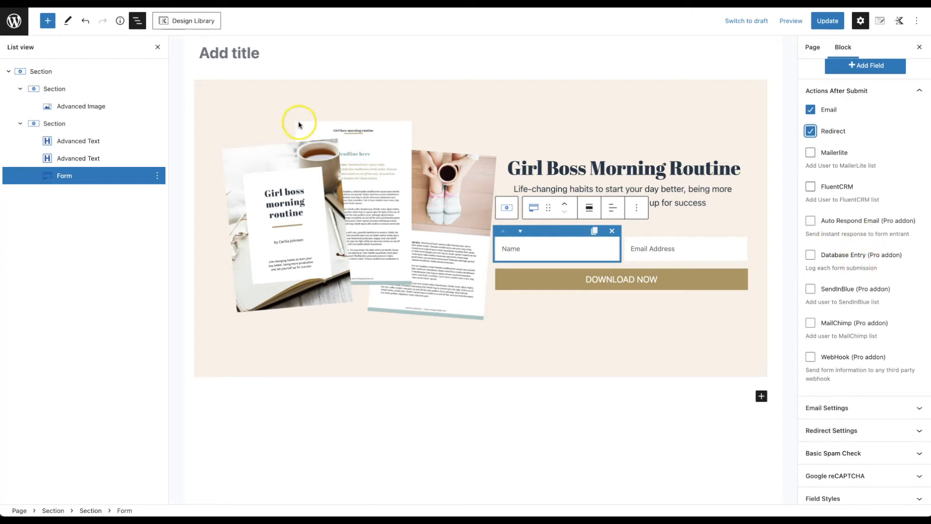
{"action": "left_click", "coordinate": [815, 28]}
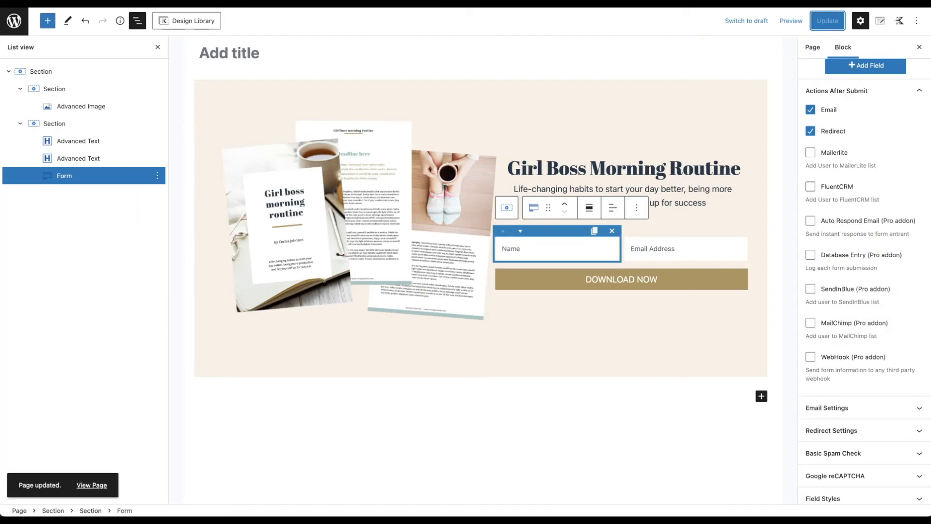
{"action": "left_click", "coordinate": [17, 20]}
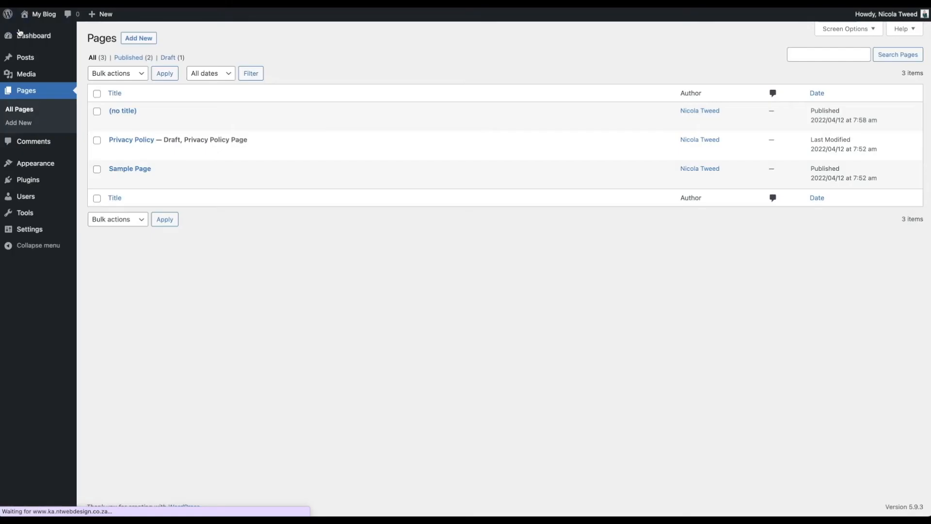
Step: Install and activate Kadence Pro with its licence key and email, then reopen the untitled opt-in page
{"action": "left_click", "coordinate": [41, 179]}
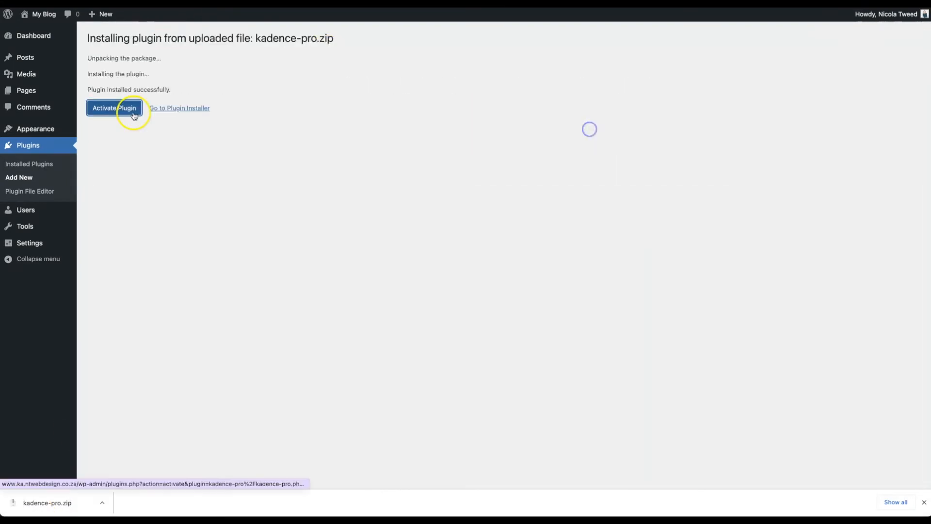
{"action": "left_click", "coordinate": [132, 113]}
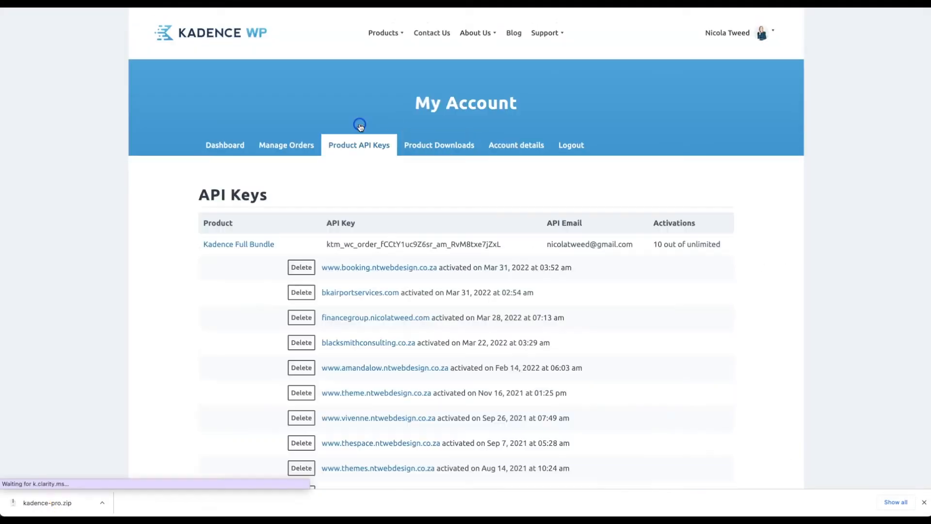
{"action": "double_click", "coordinate": [326, 243]}
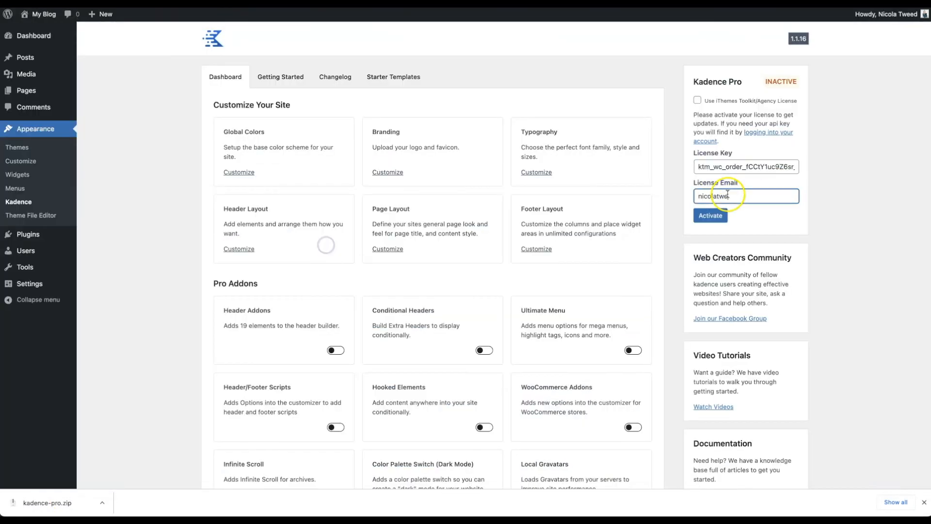
{"action": "left_click", "coordinate": [711, 216]}
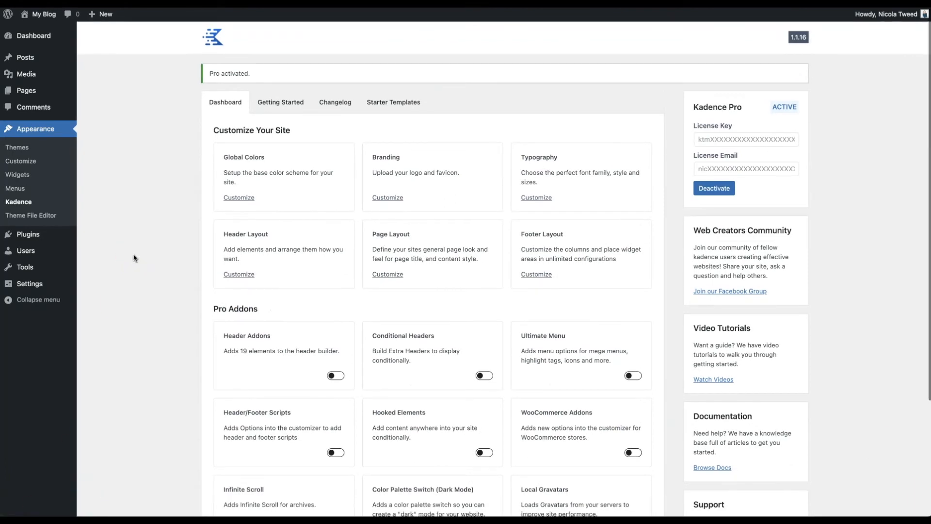
{"action": "left_click", "coordinate": [23, 93]}
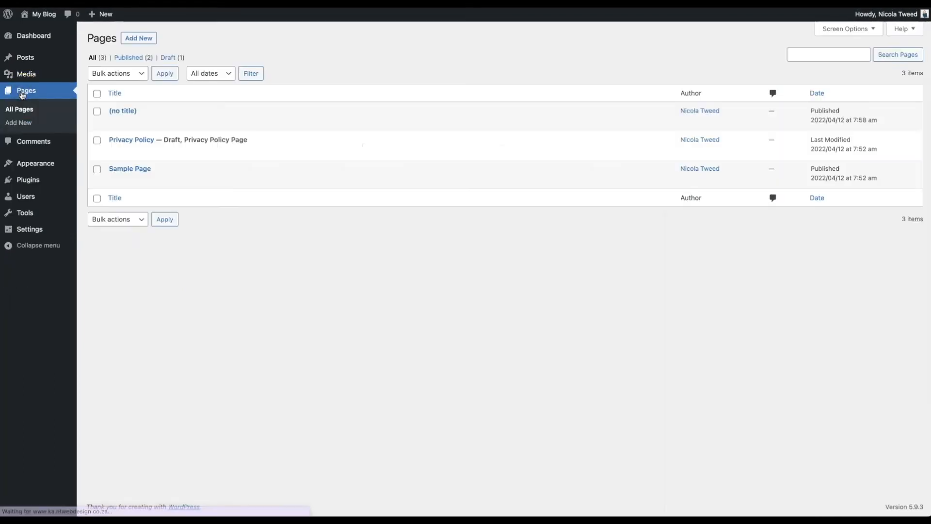
{"action": "left_click", "coordinate": [115, 123]}
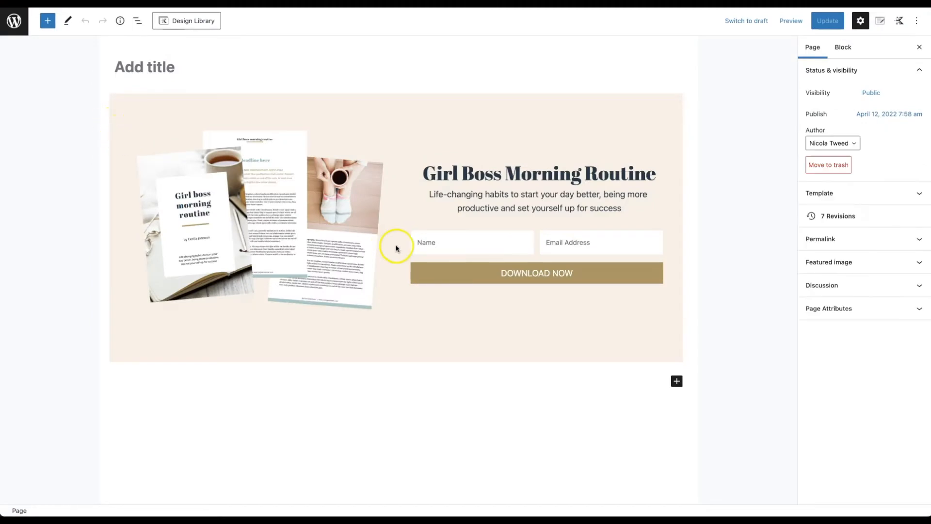
Step: Tick MailChimp under the Form block's Actions After Submit, save the page, and expand MailChimp Settings
{"action": "left_click", "coordinate": [464, 246]}
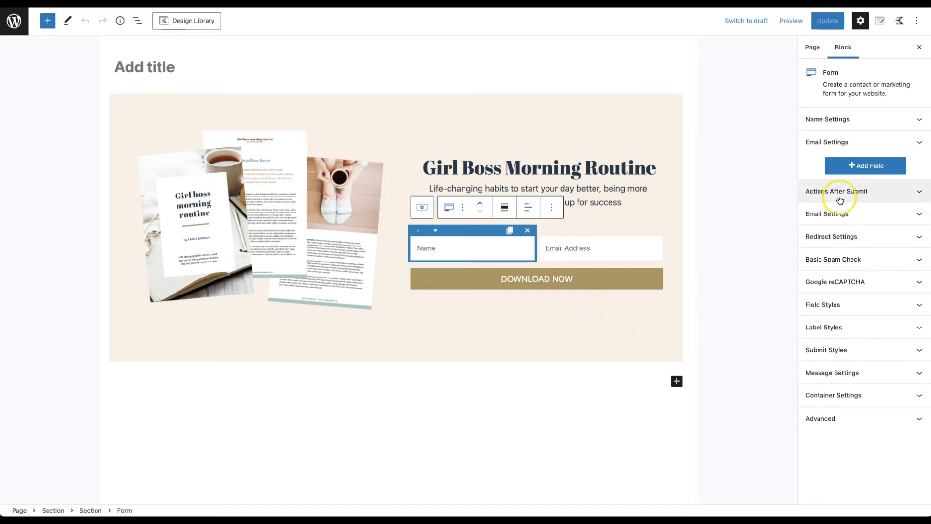
{"action": "left_click", "coordinate": [602, 247]}
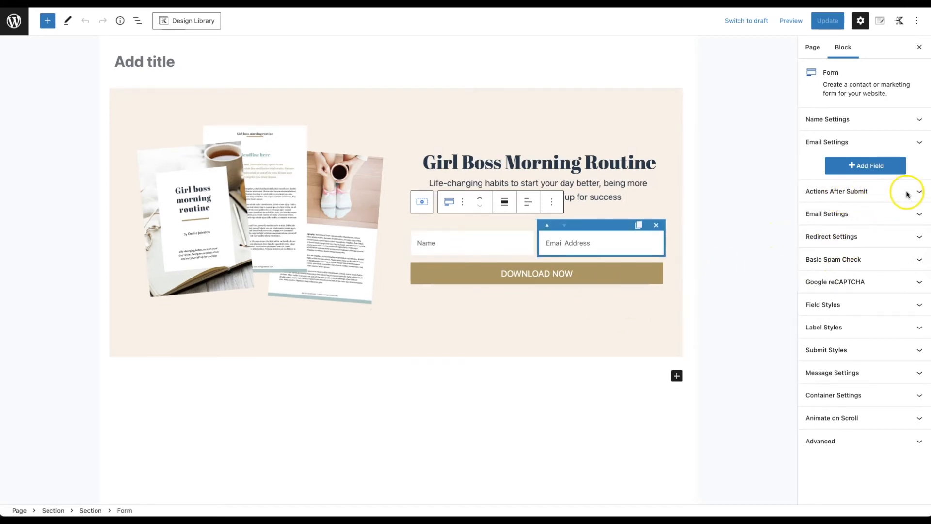
{"action": "left_click", "coordinate": [892, 197]}
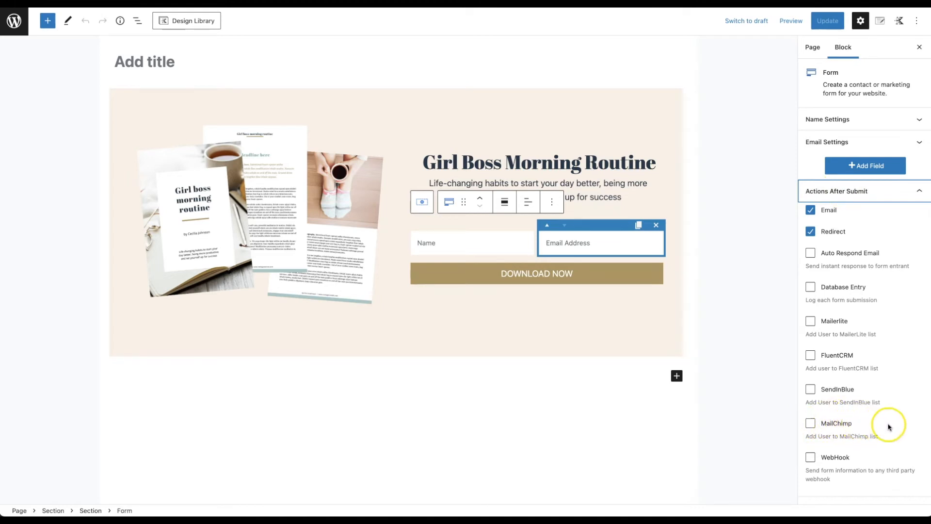
{"action": "left_click", "coordinate": [812, 426]}
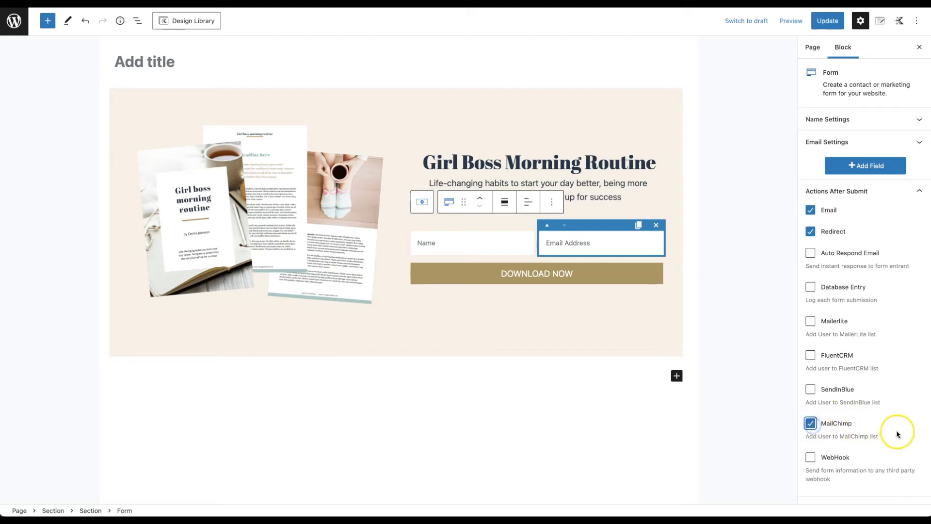
{"action": "scroll", "coordinate": [898, 433], "scroll_direction": "down", "scroll_amount": 1}
{"action": "key", "text": "ctrl+s"}
{"action": "scroll", "coordinate": [867, 262], "scroll_direction": "down", "scroll_amount": 4}
{"action": "scroll", "coordinate": [867, 262], "scroll_direction": "down", "scroll_amount": 1}
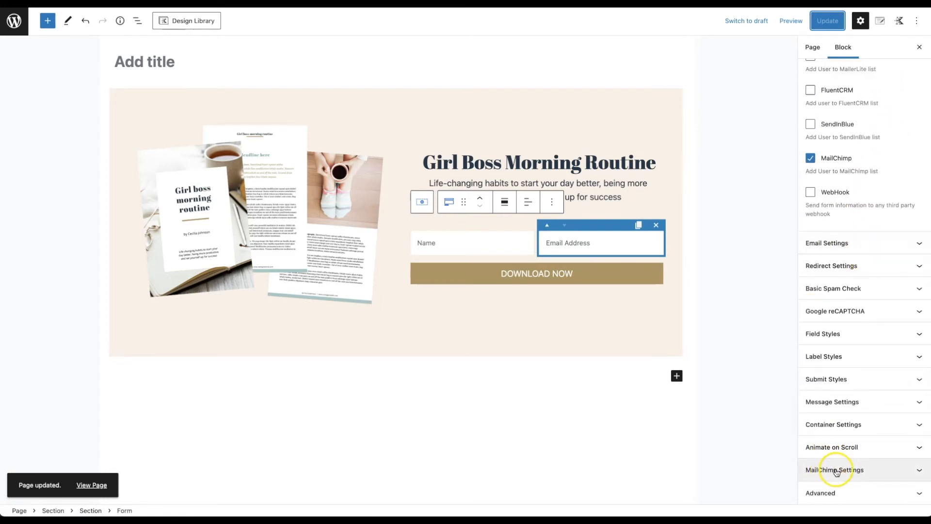
{"action": "left_click", "coordinate": [904, 476]}
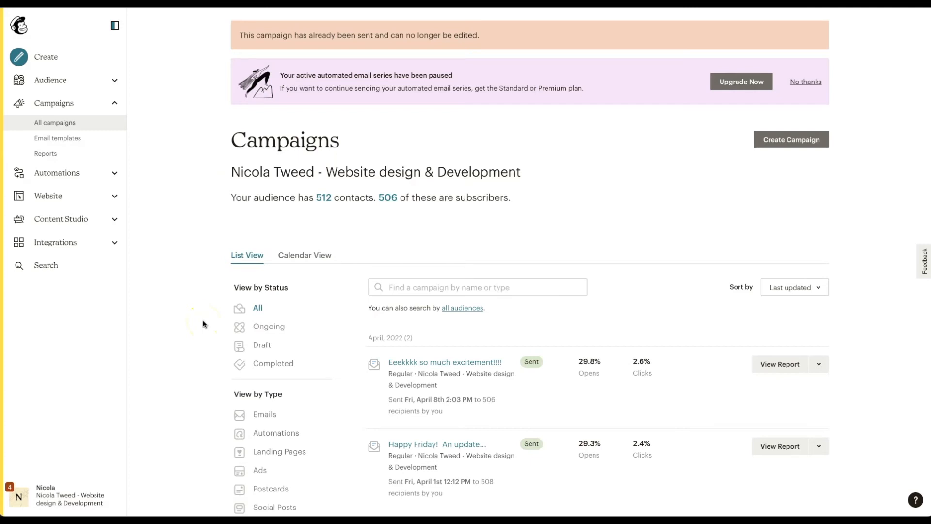
Step: Create a new API key under Profile > Extras > API keys and select it for copying
{"action": "left_click", "coordinate": [20, 498]}
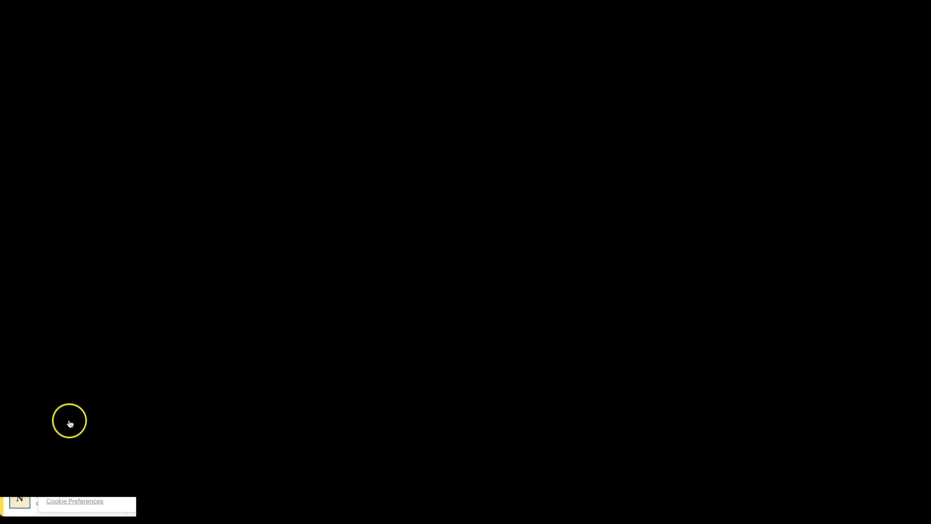
{"action": "left_click", "coordinate": [74, 394]}
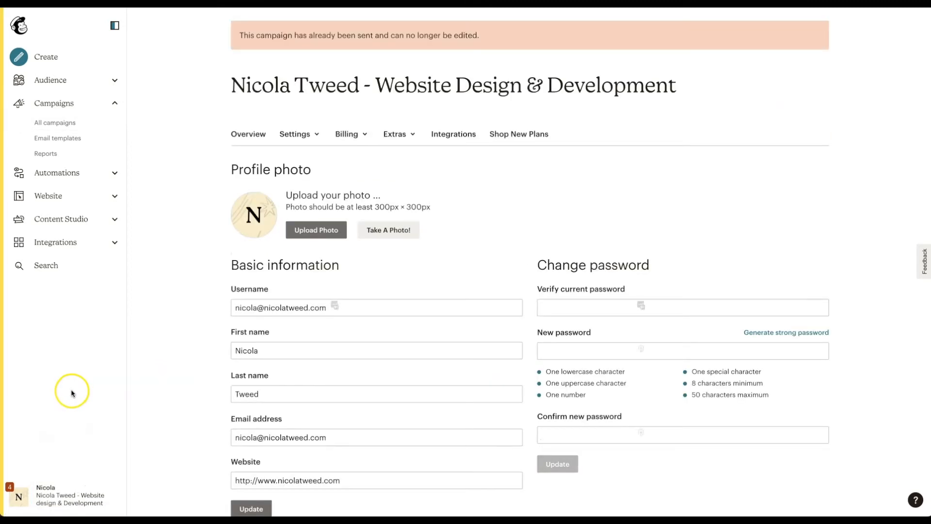
{"action": "left_click", "coordinate": [412, 136]}
{"action": "left_click", "coordinate": [400, 182]}
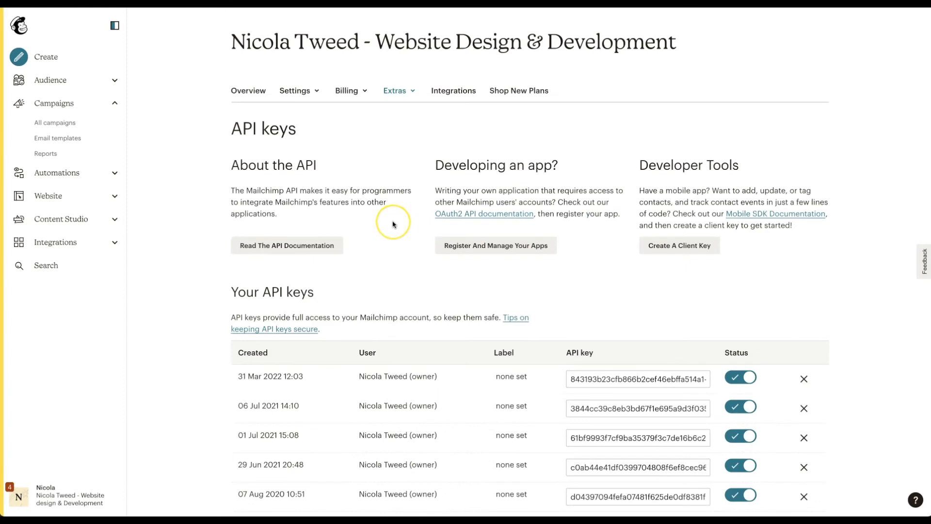
{"action": "scroll", "coordinate": [387, 223], "scroll_direction": "down", "scroll_amount": 5}
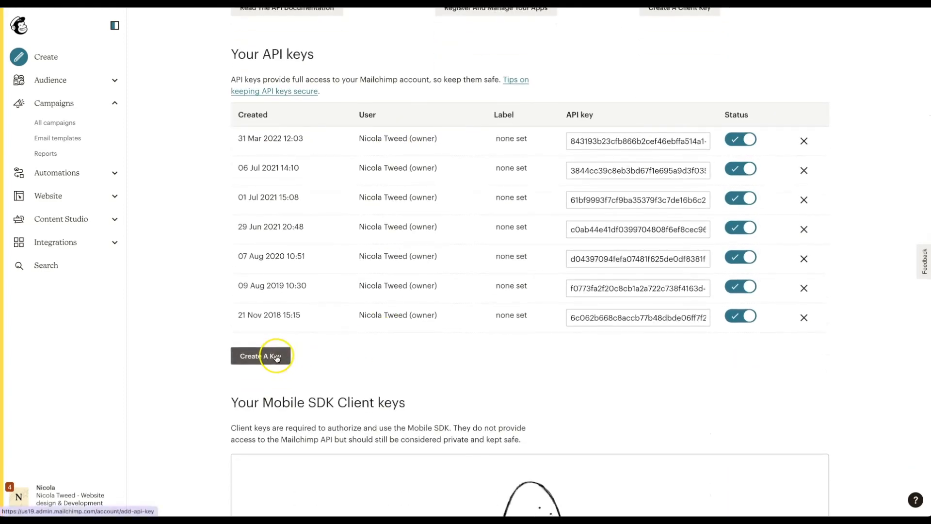
{"action": "left_click", "coordinate": [277, 357]}
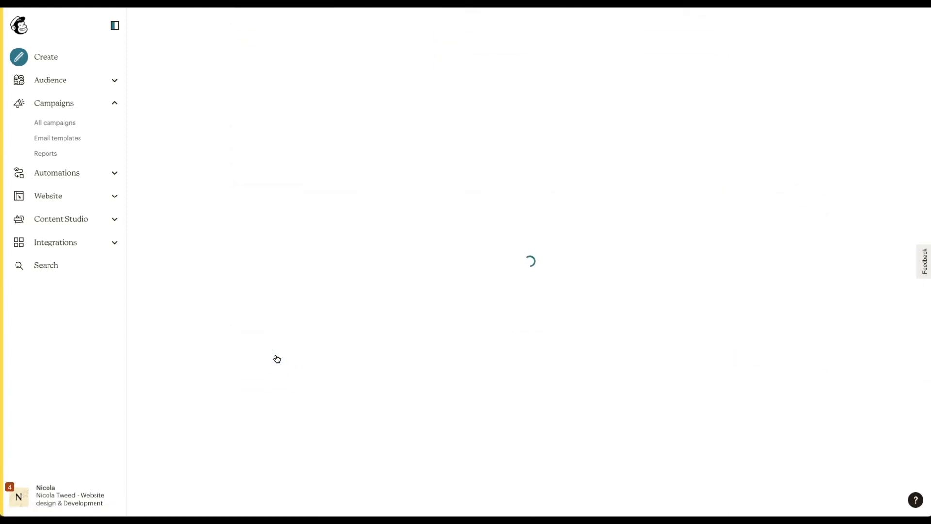
{"action": "scroll", "coordinate": [275, 354], "scroll_direction": "down", "scroll_amount": 6}
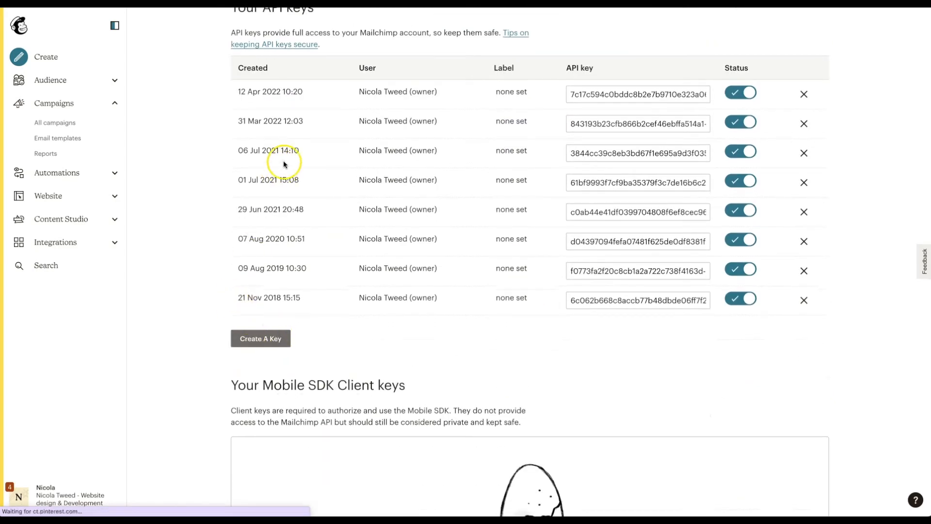
{"action": "scroll", "coordinate": [310, 103], "scroll_direction": "up", "scroll_amount": 1}
{"action": "left_click", "coordinate": [587, 134]}
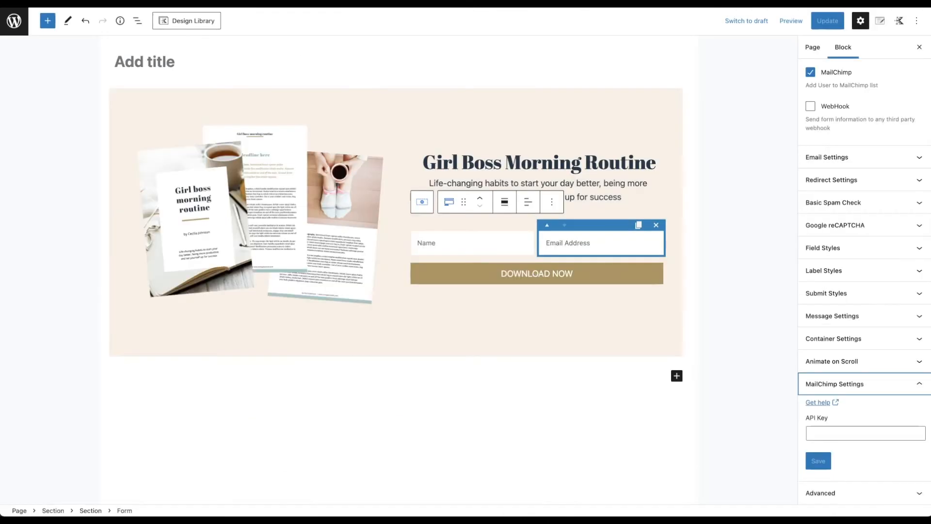
Step: Paste the Mailchimp API key into the form settings and choose the account's only audience
{"action": "left_click", "coordinate": [827, 434]}
{"action": "key", "text": "ctrl+v"}
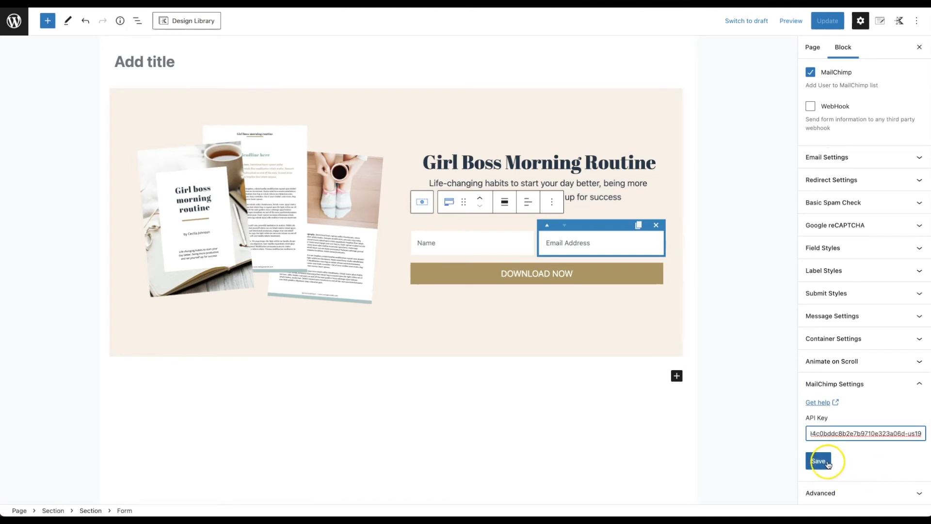
{"action": "left_click", "coordinate": [825, 463]}
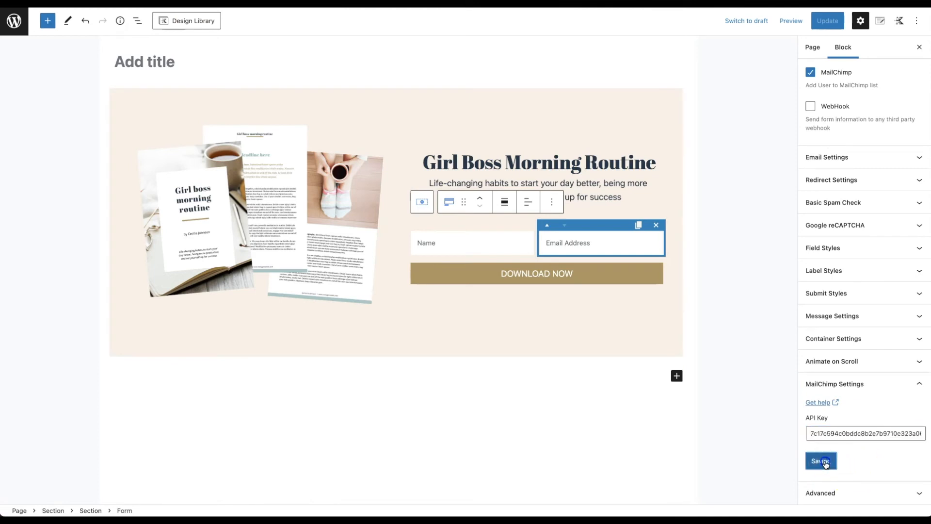
{"action": "scroll", "coordinate": [844, 469], "scroll_direction": "down", "scroll_amount": 2}
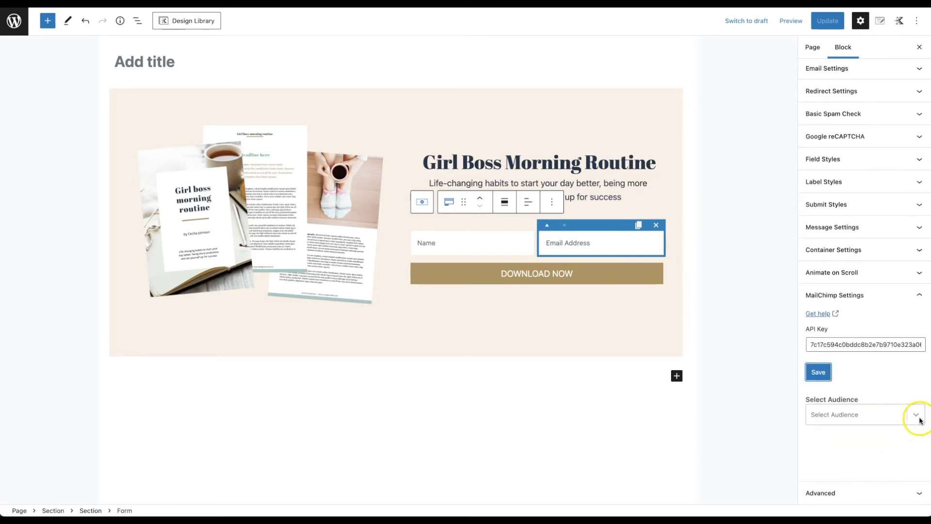
{"action": "left_click", "coordinate": [916, 415]}
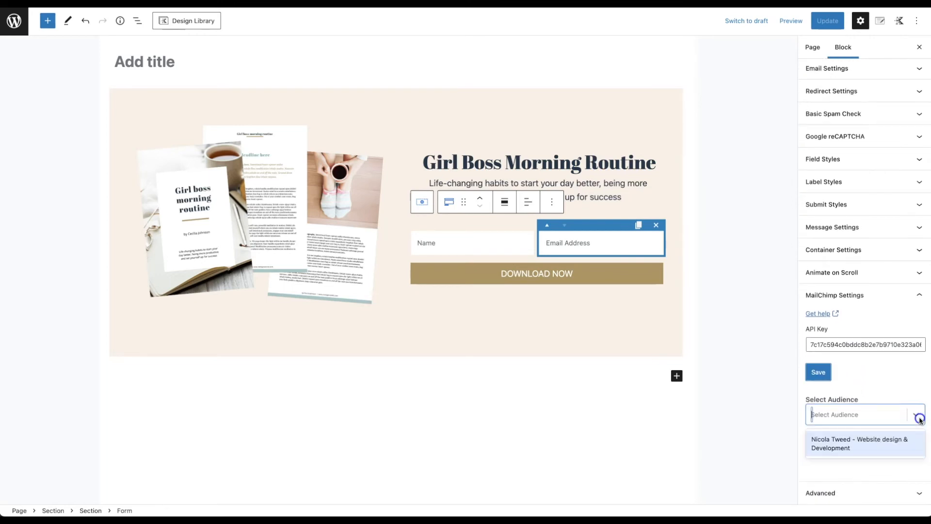
{"action": "left_click", "coordinate": [889, 442]}
Step: Add sign-ups to the Courses - General Mailing List group and tag them 'new'
{"action": "scroll", "coordinate": [889, 442], "scroll_direction": "down", "scroll_amount": 2}
{"action": "scroll", "coordinate": [888, 441], "scroll_direction": "down", "scroll_amount": 1}
{"action": "scroll", "coordinate": [832, 452], "scroll_direction": "down", "scroll_amount": 2}
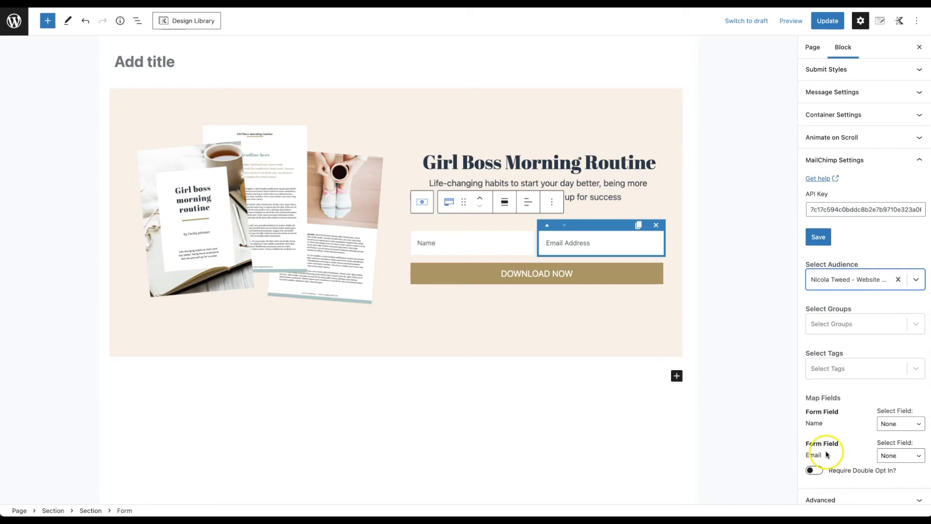
{"action": "left_click", "coordinate": [915, 324]}
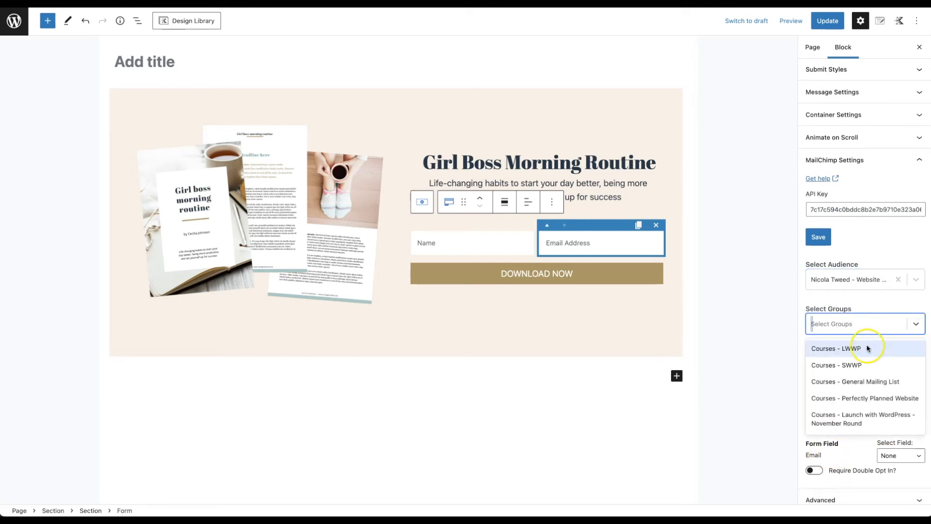
{"action": "left_click", "coordinate": [871, 382]}
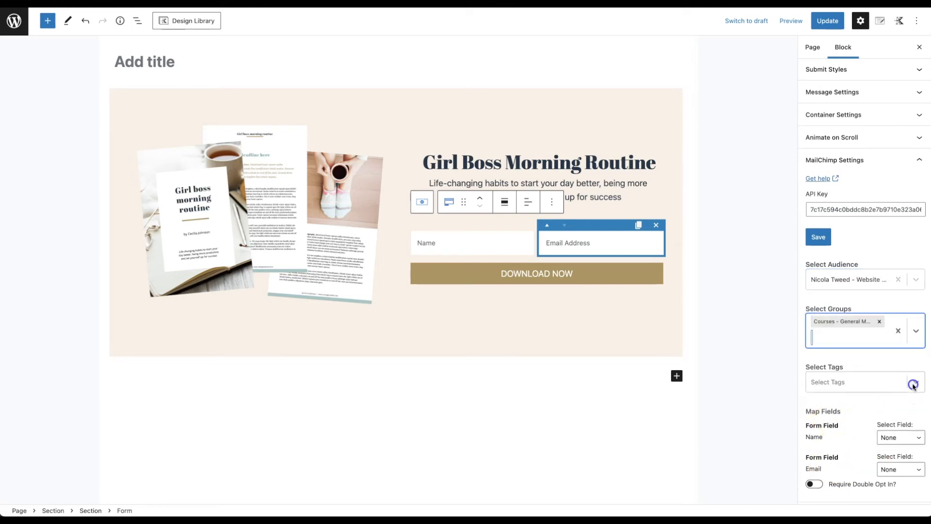
{"action": "left_click", "coordinate": [913, 386]}
{"action": "scroll", "coordinate": [852, 443], "scroll_direction": "down", "scroll_amount": 1}
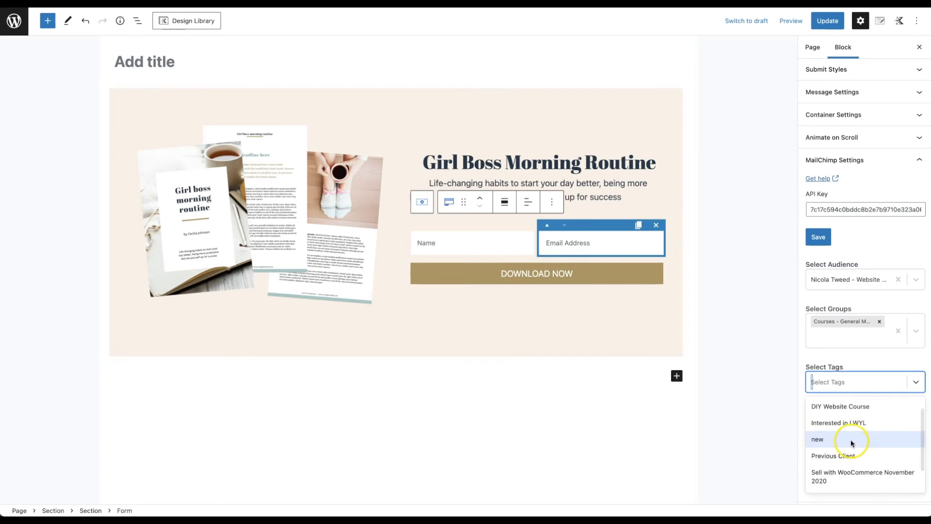
{"action": "left_click", "coordinate": [851, 439]}
{"action": "scroll", "coordinate": [875, 409], "scroll_direction": "down", "scroll_amount": 1}
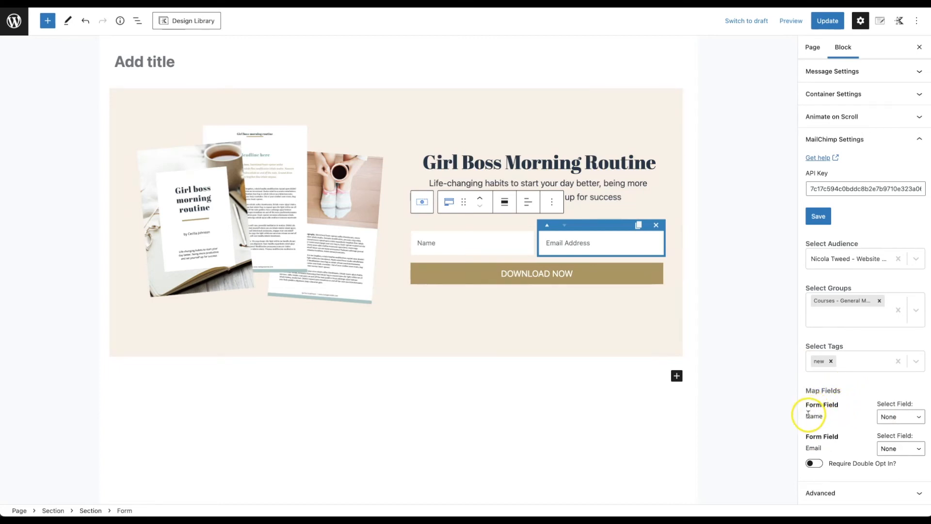
Step: Map Name to First Name and Email to Email *, then update the page
{"action": "left_click", "coordinate": [885, 416]}
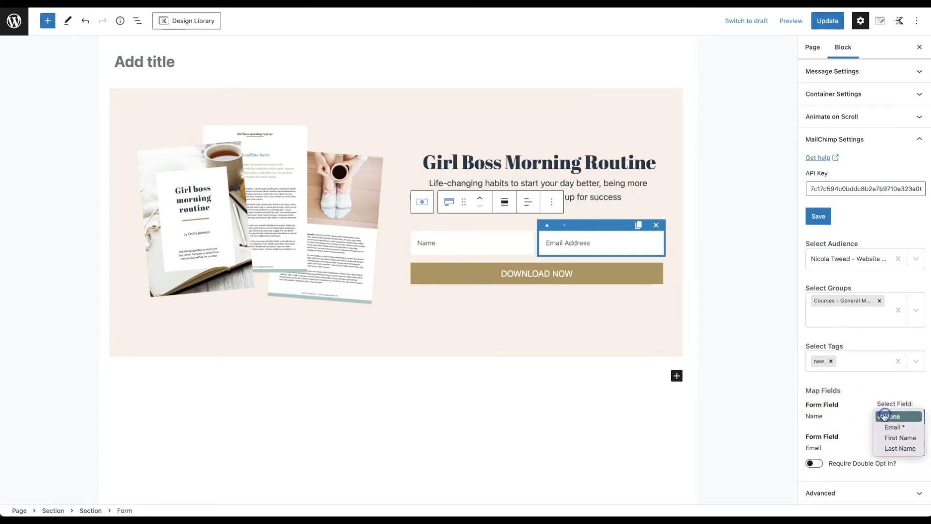
{"action": "left_click", "coordinate": [898, 438]}
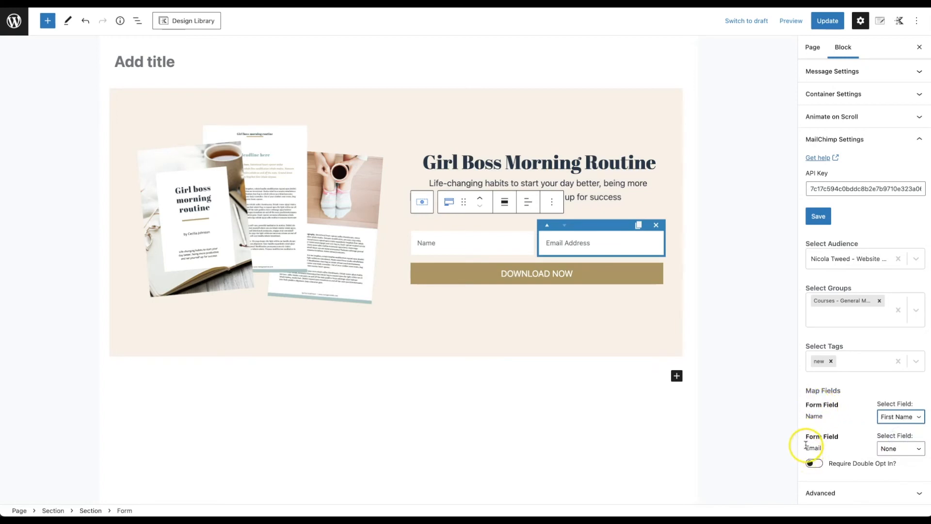
{"action": "double_click", "coordinate": [807, 447]}
{"action": "left_click", "coordinate": [886, 448]}
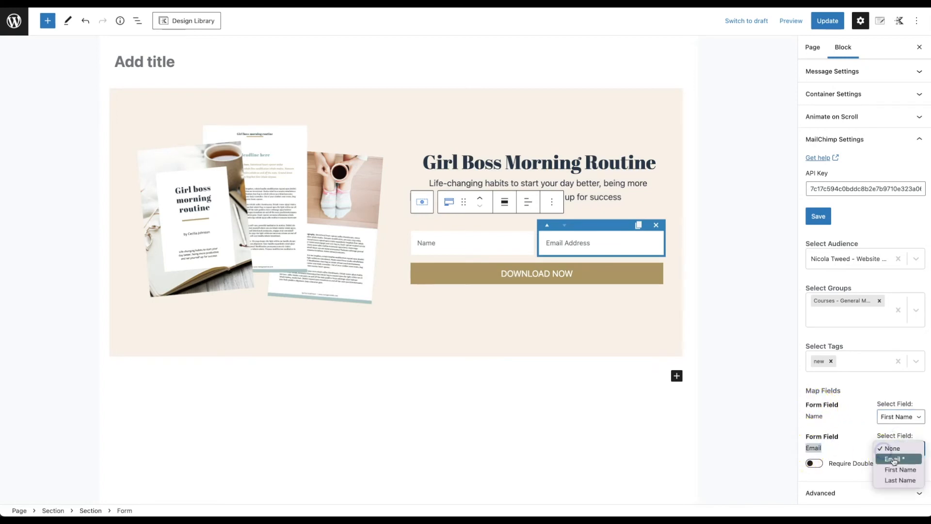
{"action": "left_click", "coordinate": [895, 459]}
{"action": "scroll", "coordinate": [889, 416], "scroll_direction": "up", "scroll_amount": 2}
{"action": "left_click", "coordinate": [832, 27]}
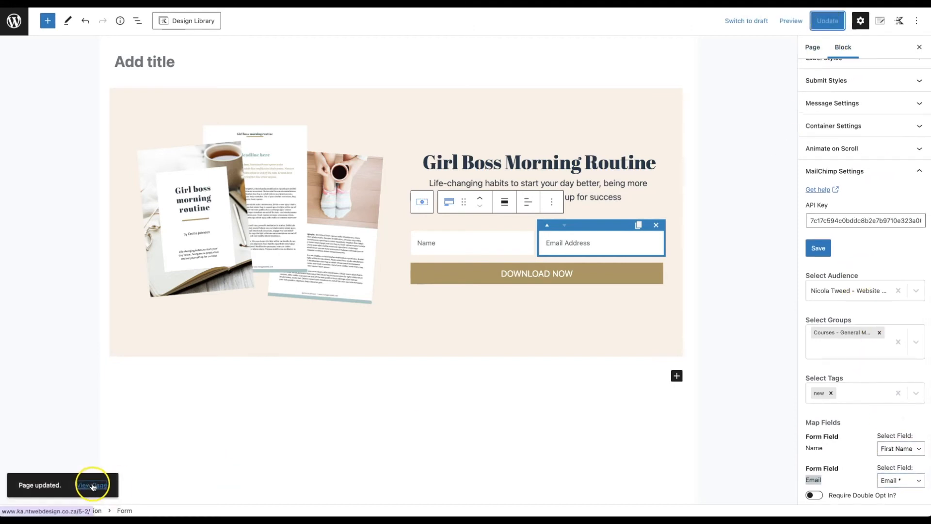
Step: Open the live page in a new tab and submit a test sign-up with a name and email
{"action": "right_click", "coordinate": [93, 487]}
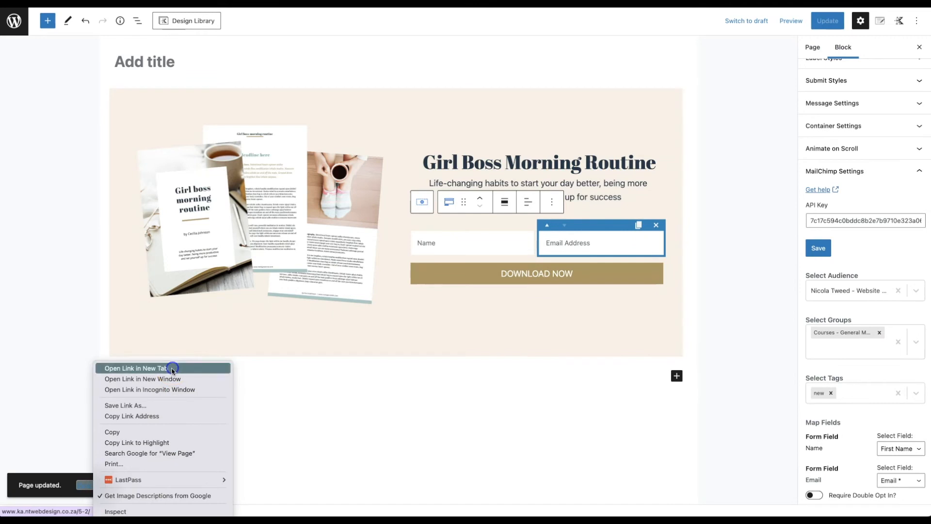
{"action": "left_click", "coordinate": [172, 369]}
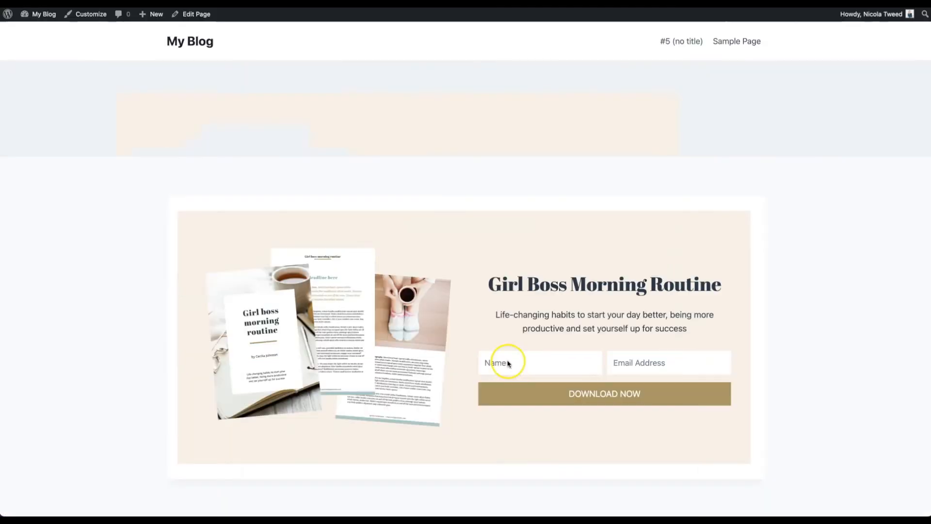
{"action": "type", "text": "Nicola"}
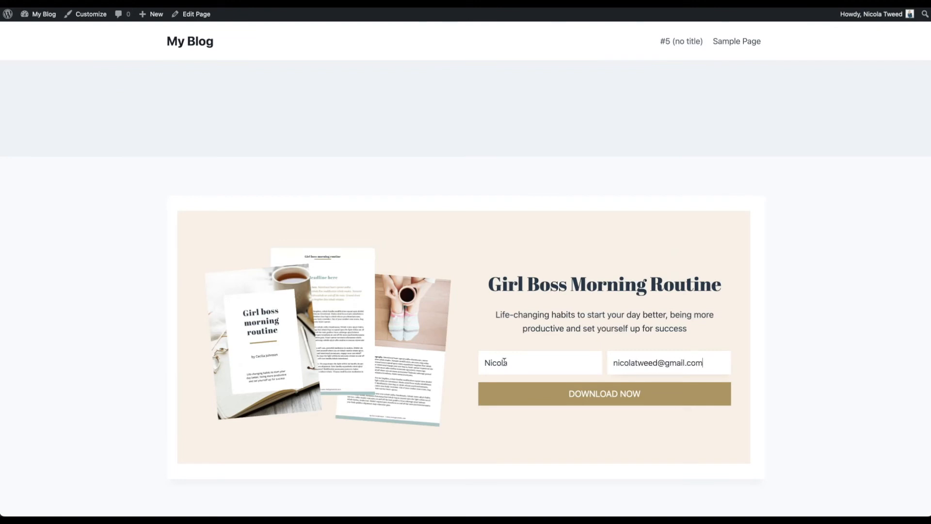
{"action": "left_click", "coordinate": [540, 394]}
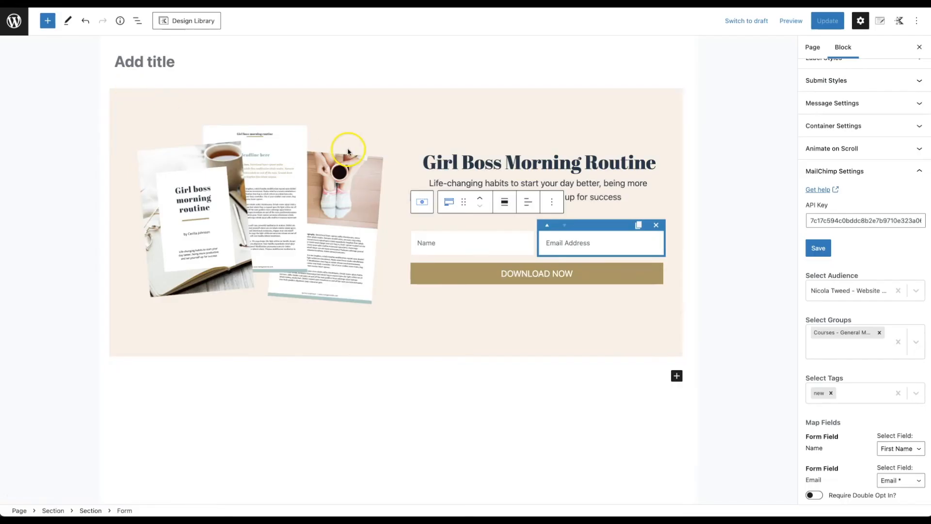
{"action": "left_click", "coordinate": [918, 171]}
Step: Expand Message Settings and set the error message text colour to black (000000)
{"action": "left_click", "coordinate": [848, 402]}
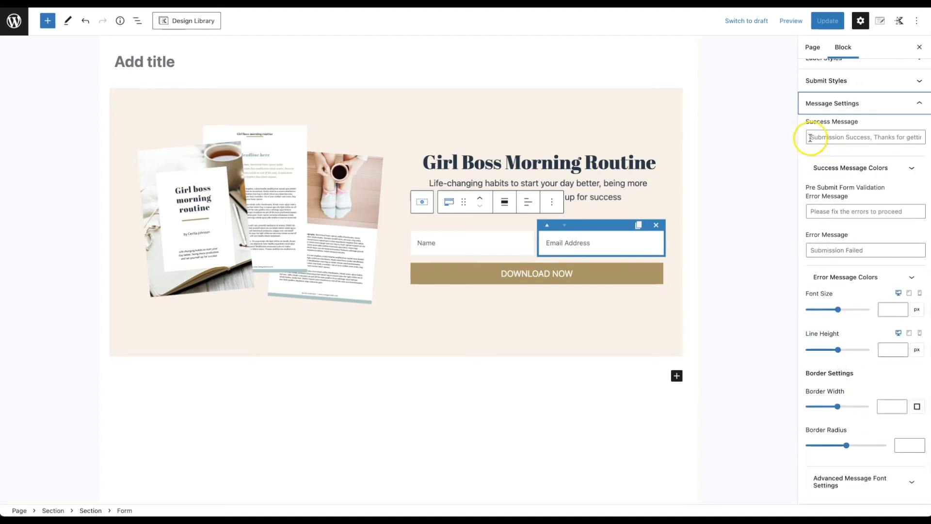
{"action": "left_click", "coordinate": [810, 137]}
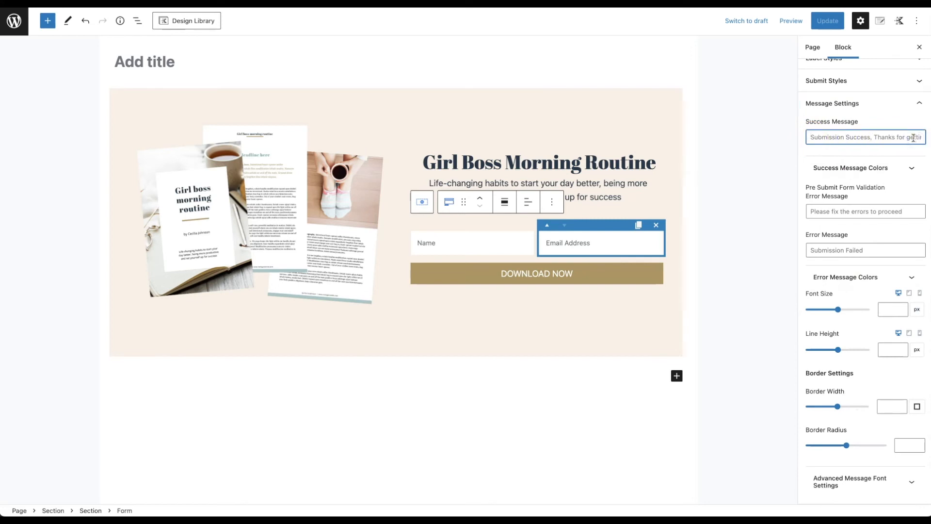
{"action": "scroll", "coordinate": [849, 357], "scroll_direction": "down", "scroll_amount": 2}
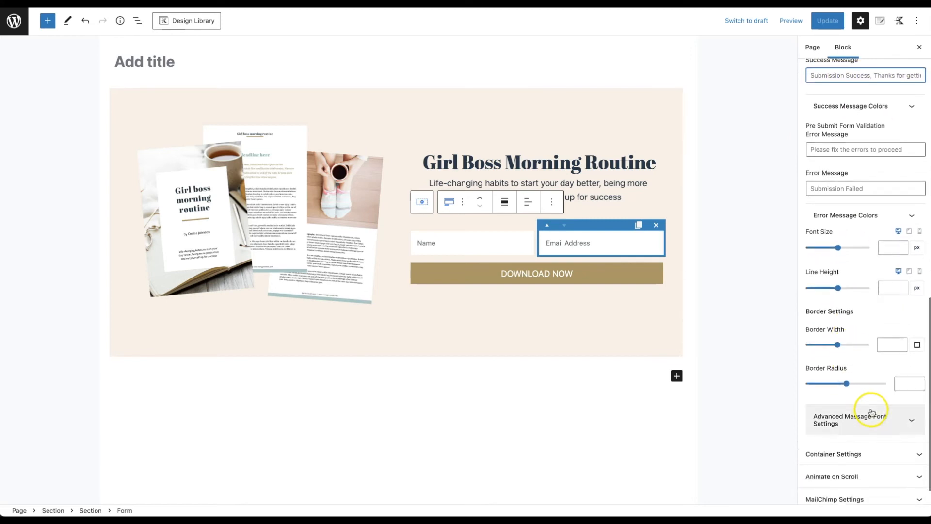
{"action": "scroll", "coordinate": [850, 256], "scroll_direction": "up", "scroll_amount": 1}
{"action": "left_click", "coordinate": [864, 222]}
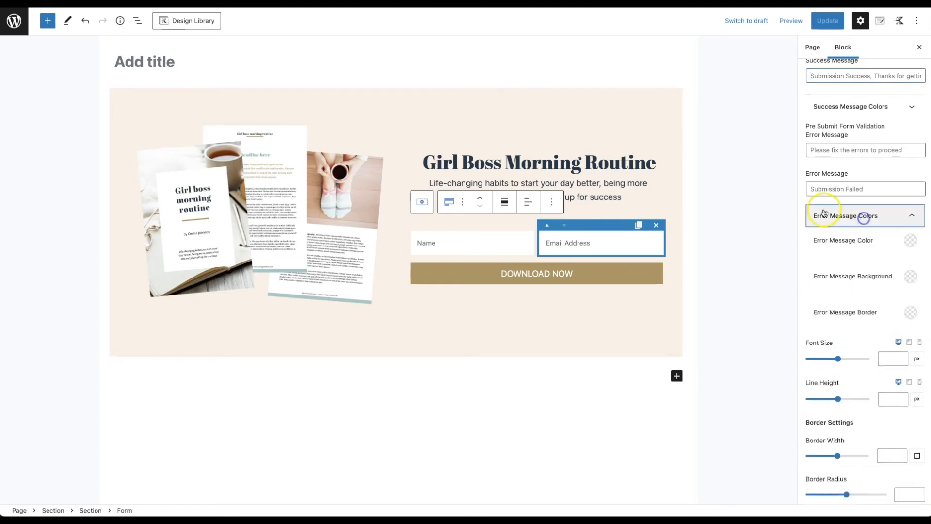
{"action": "left_click", "coordinate": [909, 242]}
{"action": "left_click_drag", "start_coordinate": [896, 168], "coordinate": [773, 170]}
{"action": "left_click", "coordinate": [811, 214]}
{"action": "left_click", "coordinate": [860, 257]}
Step: Make the error message background and border fully transparent, then update the page
{"action": "left_click", "coordinate": [909, 278]}
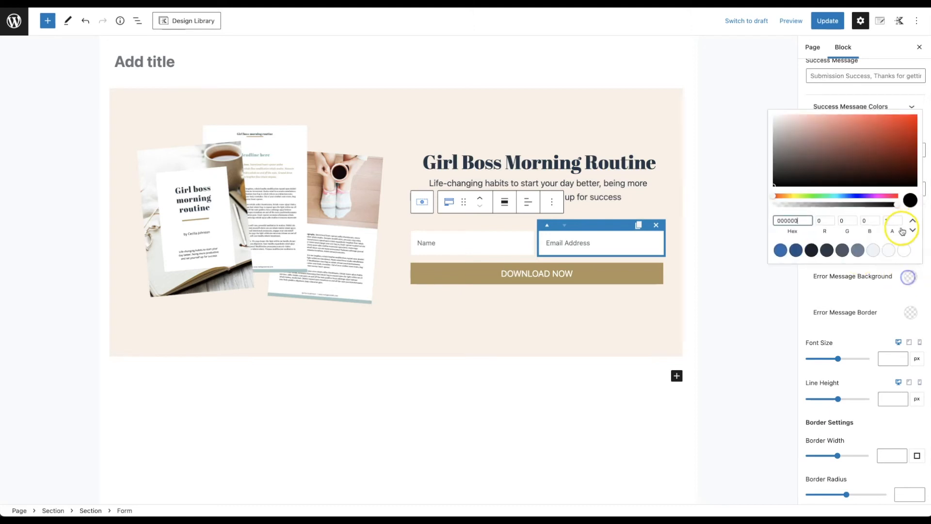
{"action": "left_click_drag", "start_coordinate": [897, 209], "coordinate": [767, 204]}
{"action": "left_click", "coordinate": [843, 315]}
{"action": "left_click", "coordinate": [910, 321]}
{"action": "left_click_drag", "start_coordinate": [897, 249], "coordinate": [762, 249]}
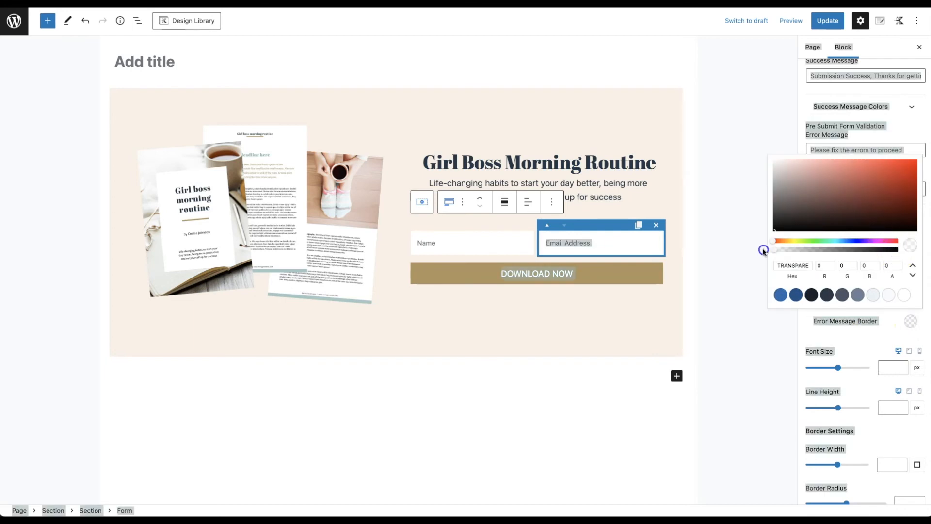
{"action": "left_click", "coordinate": [862, 329]}
{"action": "left_click", "coordinate": [825, 21]}
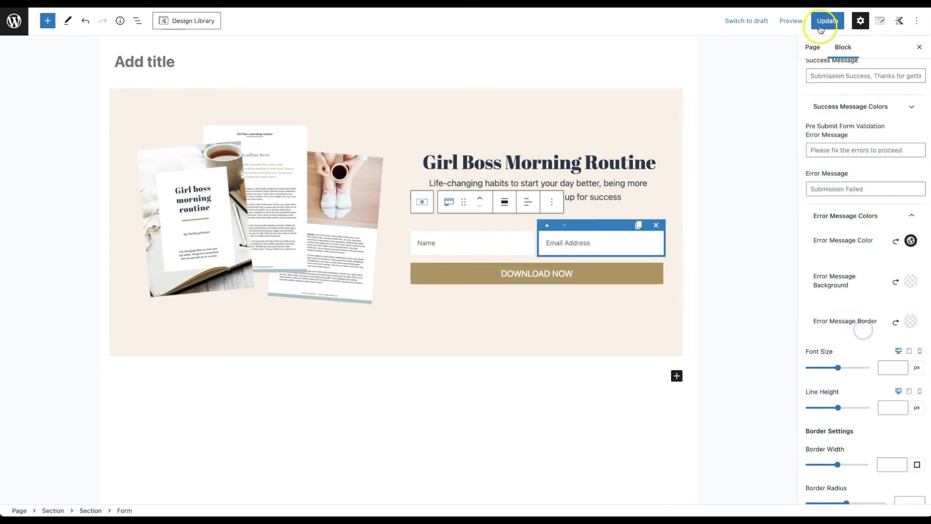
{"action": "scroll", "coordinate": [870, 237], "scroll_direction": "up", "scroll_amount": 6}
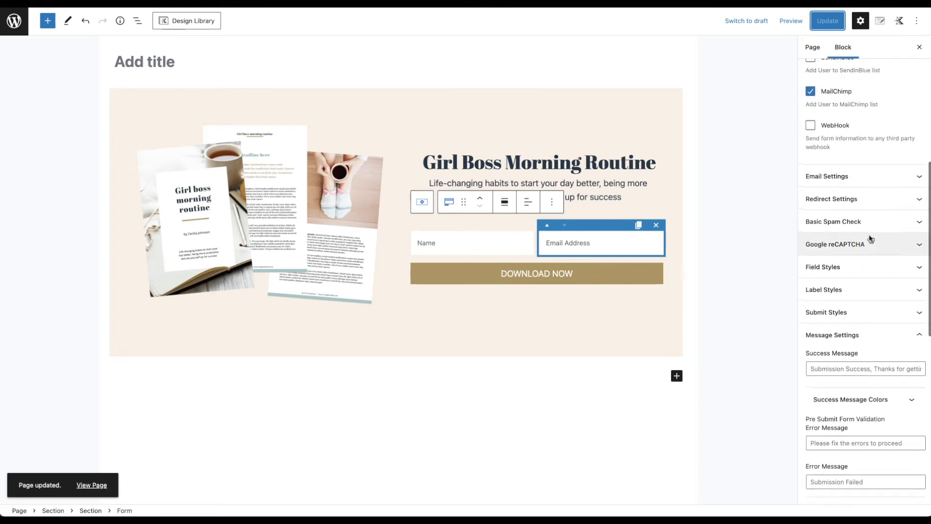
Step: Expand Redirect Settings and enable Redirect as an after-submit action, then go to the Media Library
{"action": "left_click", "coordinate": [815, 199]}
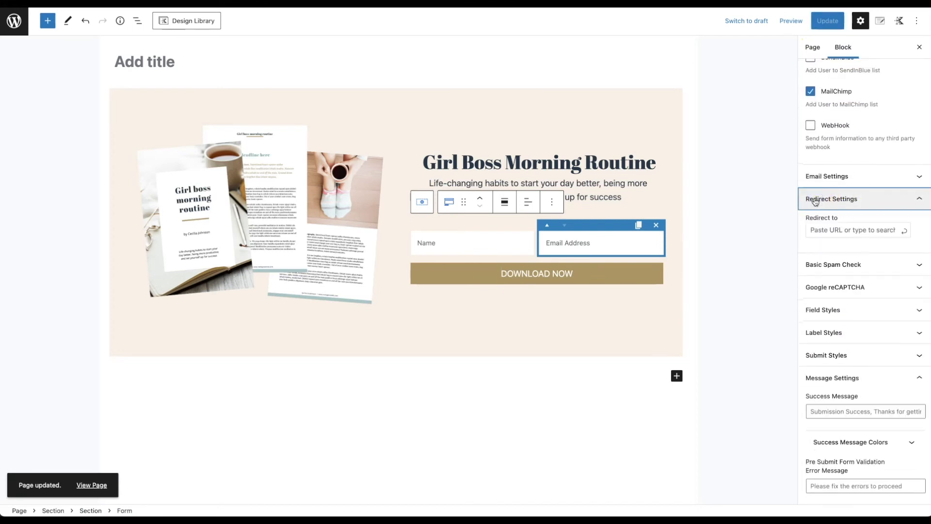
{"action": "scroll", "coordinate": [830, 199], "scroll_direction": "up", "scroll_amount": 4}
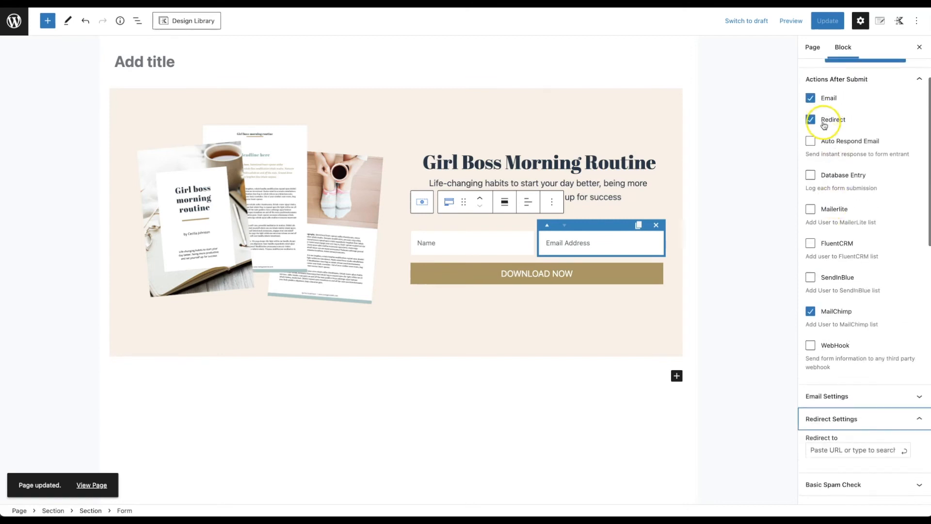
{"action": "scroll", "coordinate": [844, 378], "scroll_direction": "down", "scroll_amount": 1}
{"action": "left_click", "coordinate": [846, 386]}
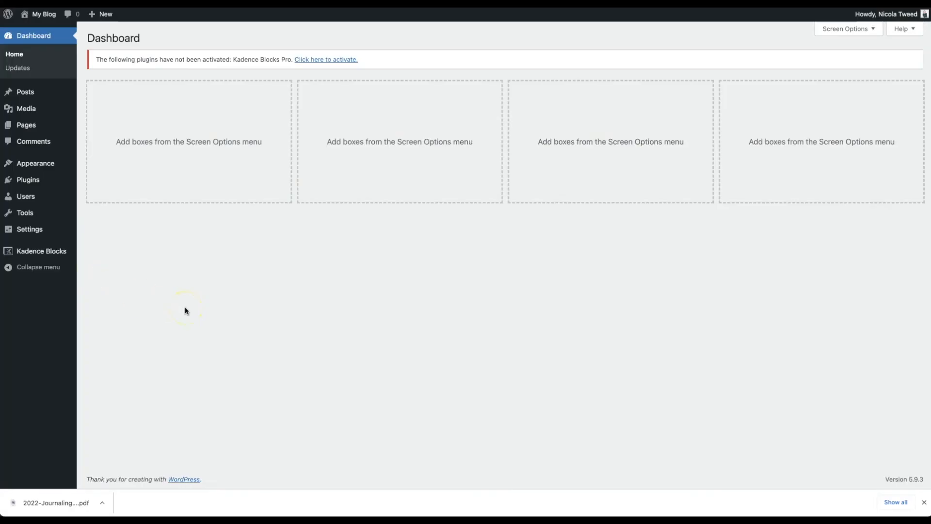
{"action": "left_click", "coordinate": [30, 110]}
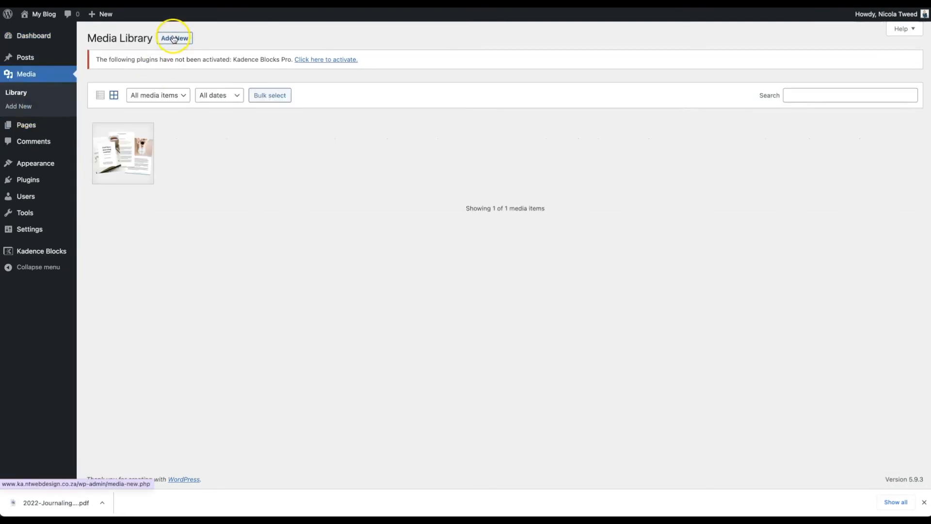
Step: Upload 2022-Journaling-Getaway.pdf to the Media Library and copy its file URL
{"action": "left_click", "coordinate": [174, 38]}
{"action": "left_click_drag", "start_coordinate": [56, 502], "coordinate": [328, 151]}
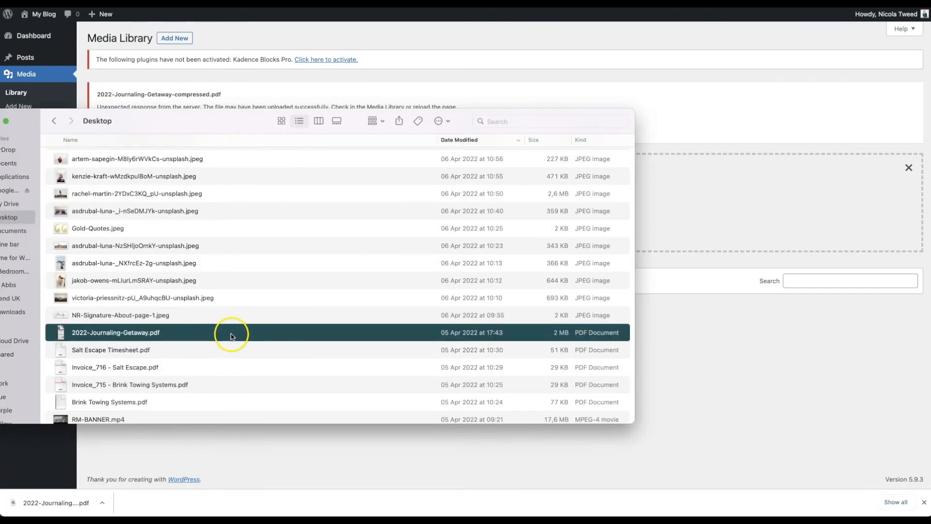
{"action": "left_click_drag", "start_coordinate": [229, 334], "coordinate": [754, 212]}
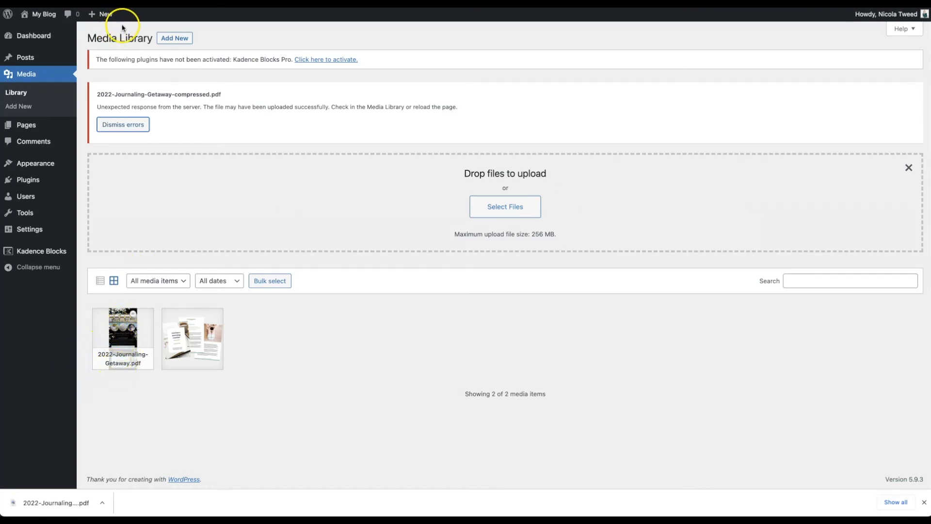
{"action": "left_click", "coordinate": [145, 310]}
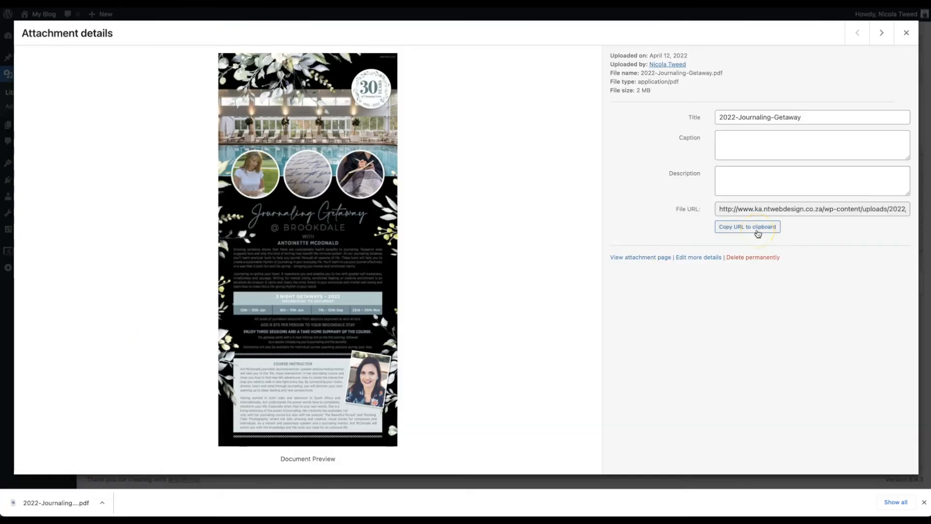
{"action": "left_click", "coordinate": [757, 228]}
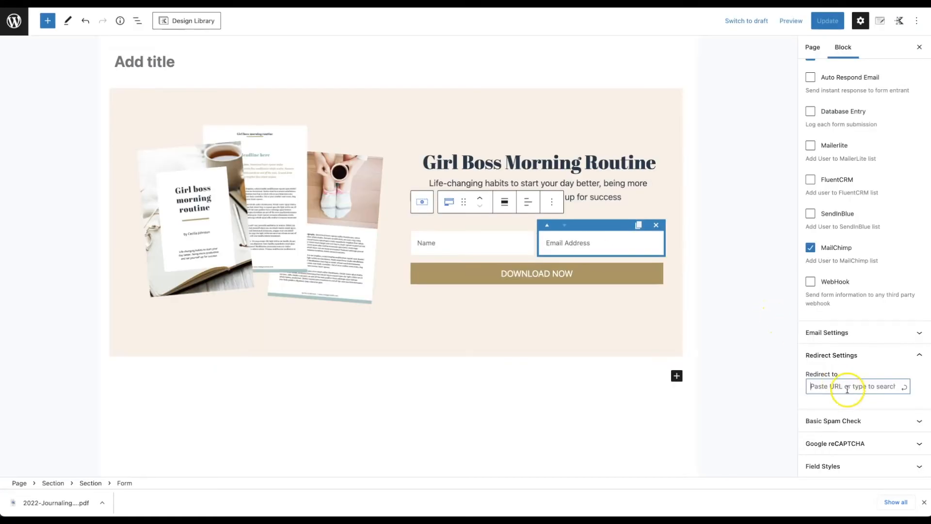
Step: Paste the 2022-Journaling-Getaway.pdf URL into the Redirect to field and update the page
{"action": "left_click", "coordinate": [847, 388]}
{"action": "right_click", "coordinate": [847, 388]}
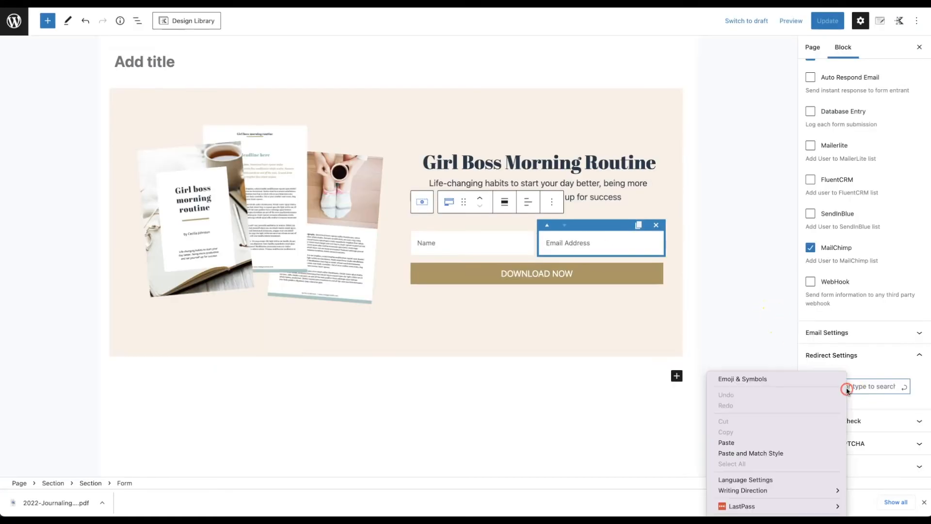
{"action": "left_click", "coordinate": [779, 445]}
{"action": "left_click", "coordinate": [905, 390]}
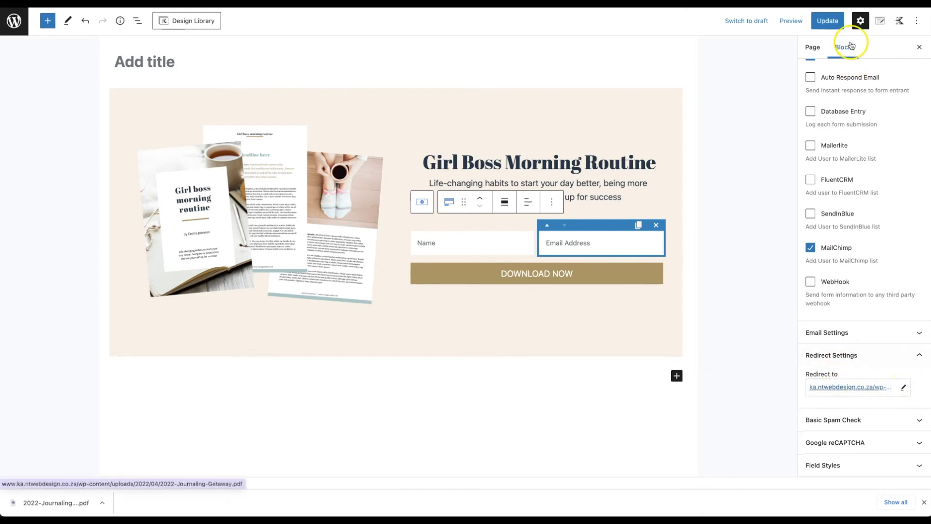
{"action": "left_click", "coordinate": [832, 22]}
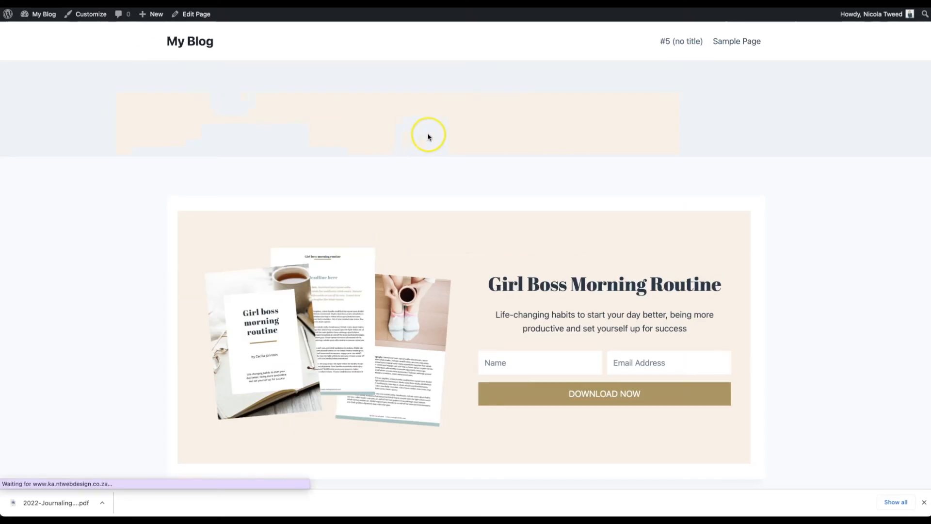
Step: Submit a test sign-up on the reloaded live page, confirm the PDF opens, and return to the opt-in page
{"action": "left_click", "coordinate": [519, 368]}
{"action": "type", "text": "Nic"}
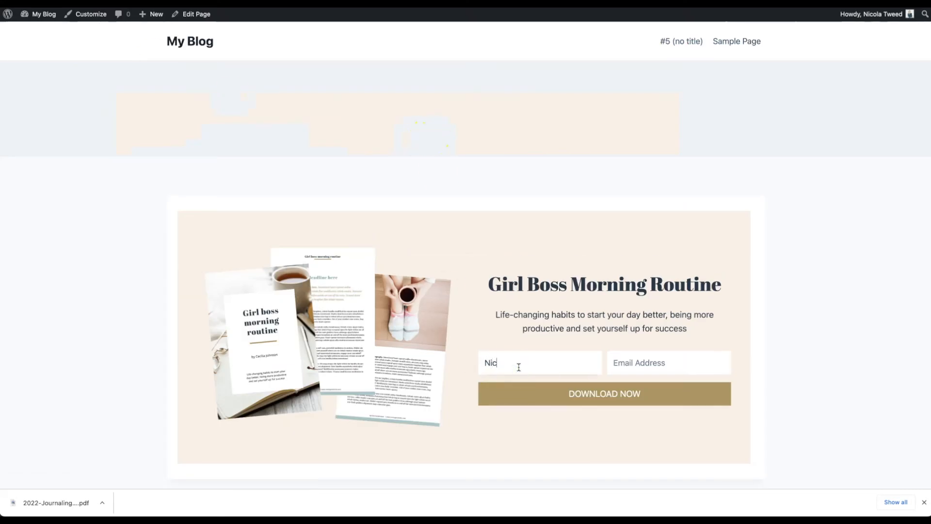
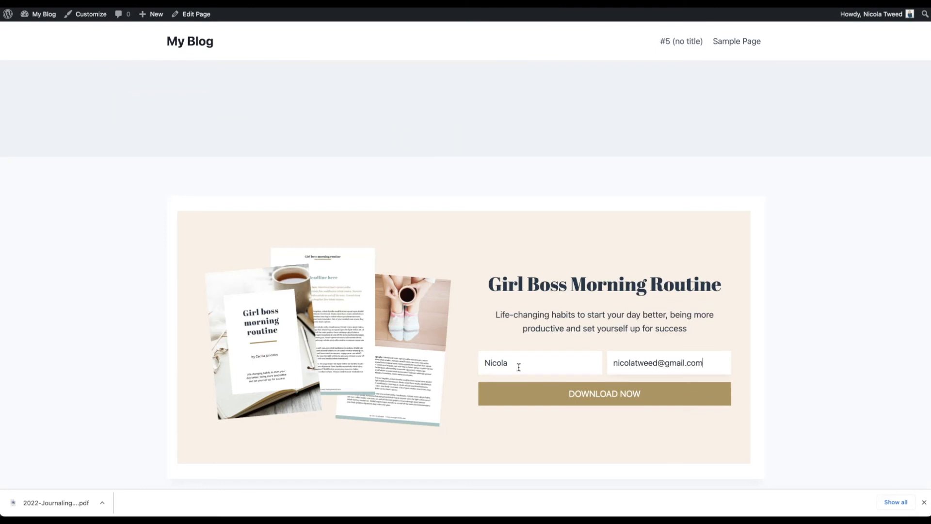
{"action": "left_click", "coordinate": [545, 396]}
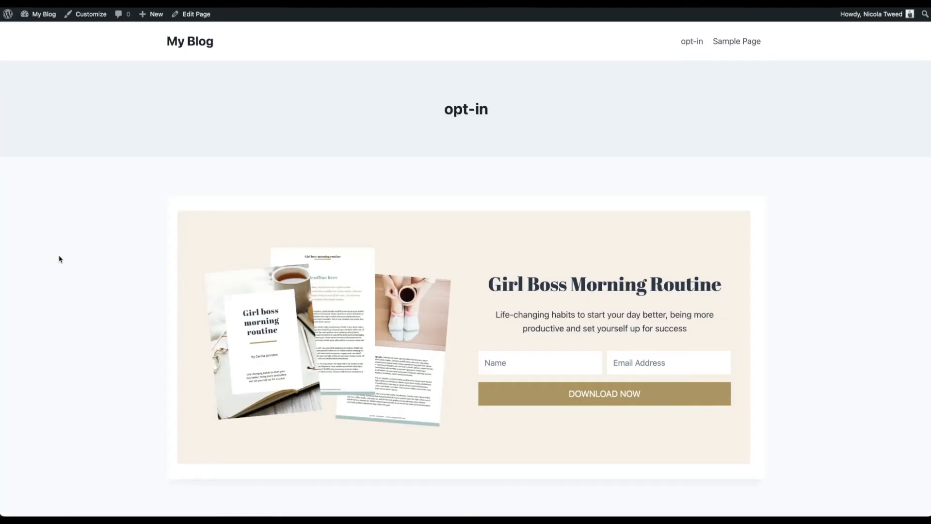
{"action": "left_click", "coordinate": [59, 257]}
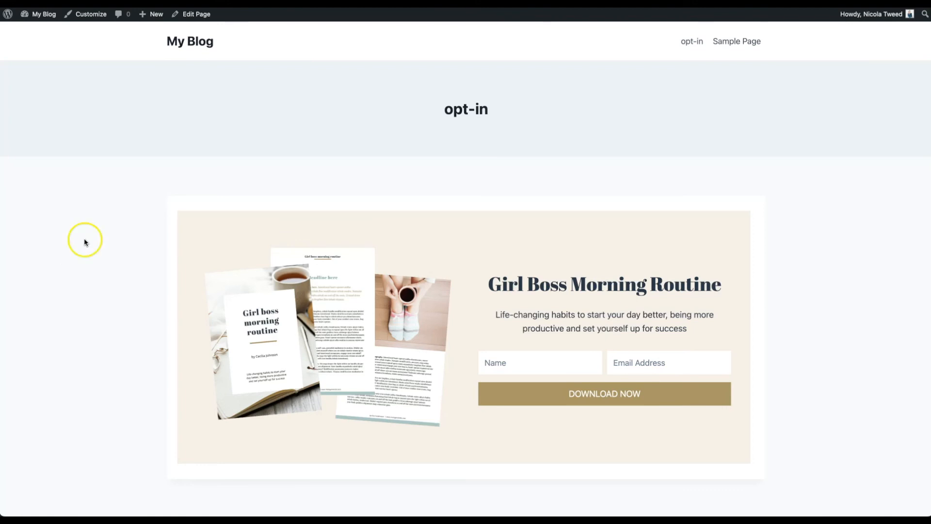
Step: In the Customizer, open the Footer Bottom settings and list items for the middle row's centre column
{"action": "left_click", "coordinate": [103, 18]}
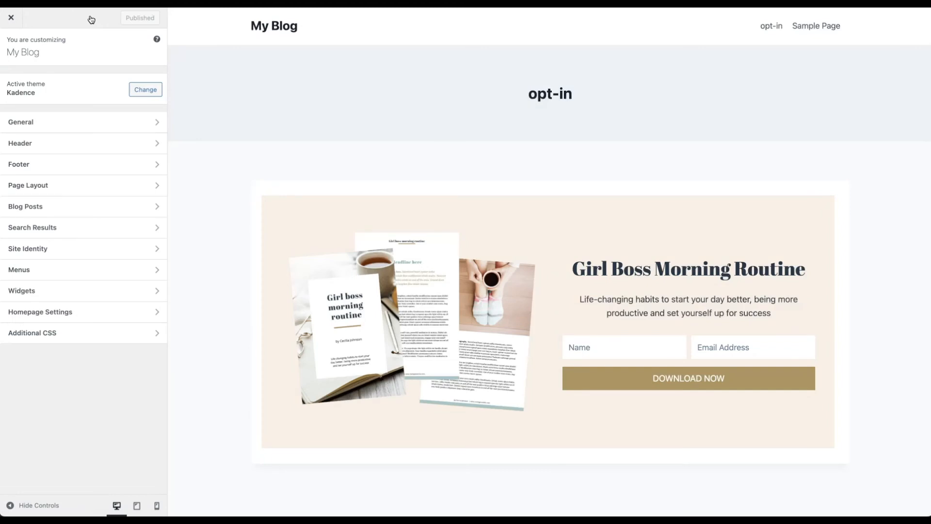
{"action": "scroll", "coordinate": [262, 199], "scroll_direction": "down", "scroll_amount": 1}
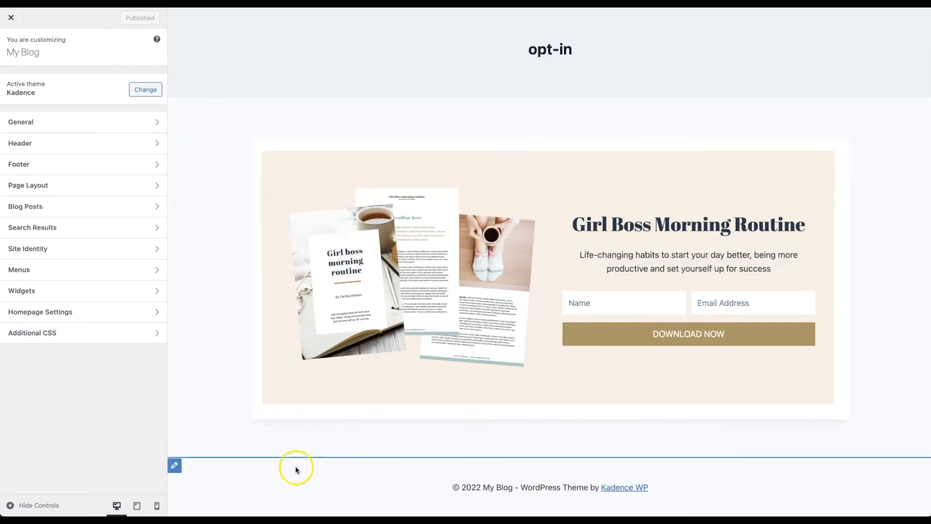
{"action": "left_click", "coordinate": [176, 466]}
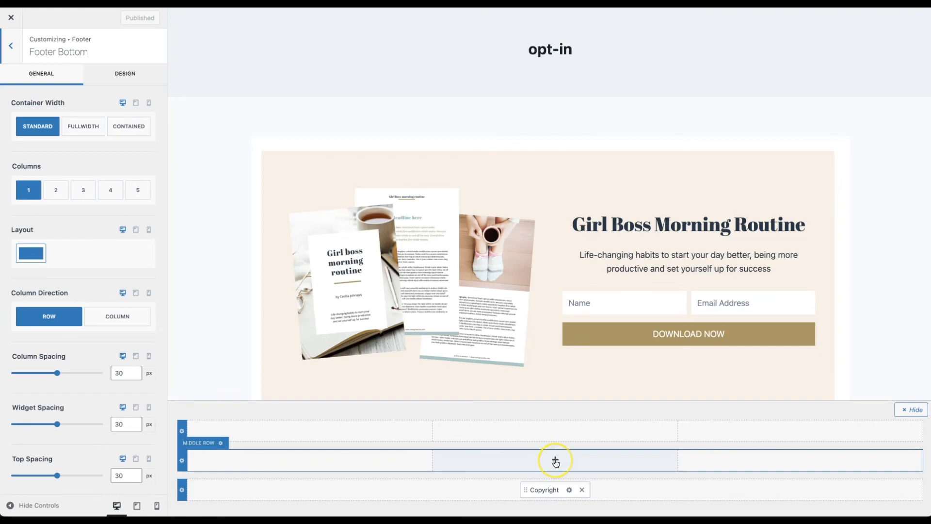
{"action": "scroll", "coordinate": [555, 321], "scroll_direction": "down", "scroll_amount": 3}
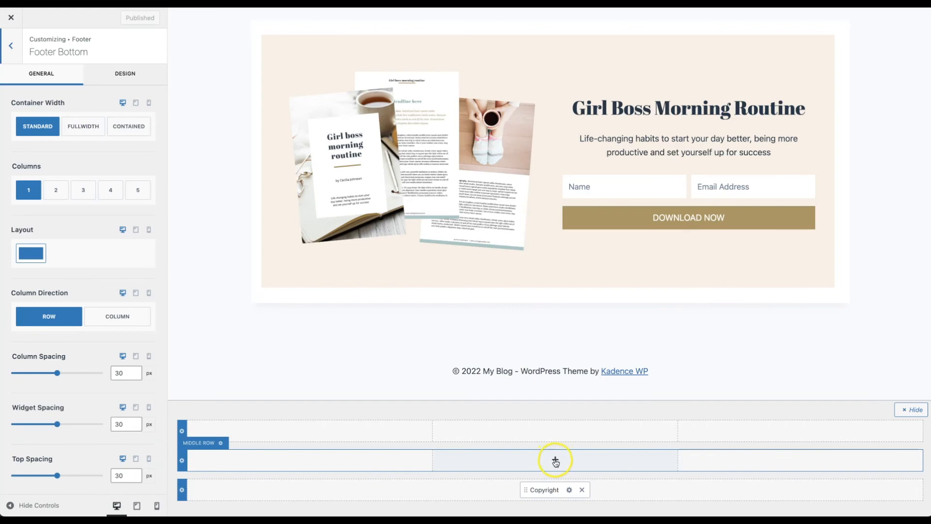
{"action": "left_click", "coordinate": [554, 460]}
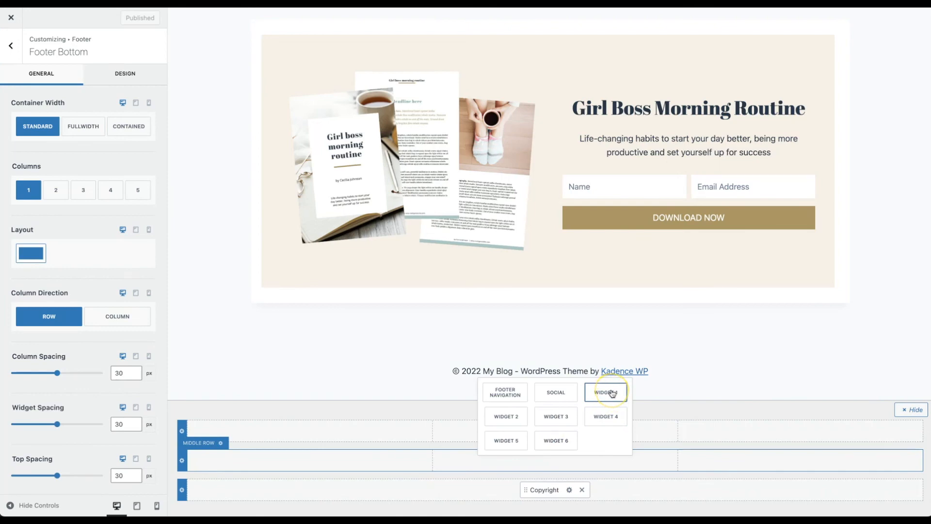
Step: Add Widget 1 to the footer's middle row and open it for editing
{"action": "left_click", "coordinate": [612, 393]}
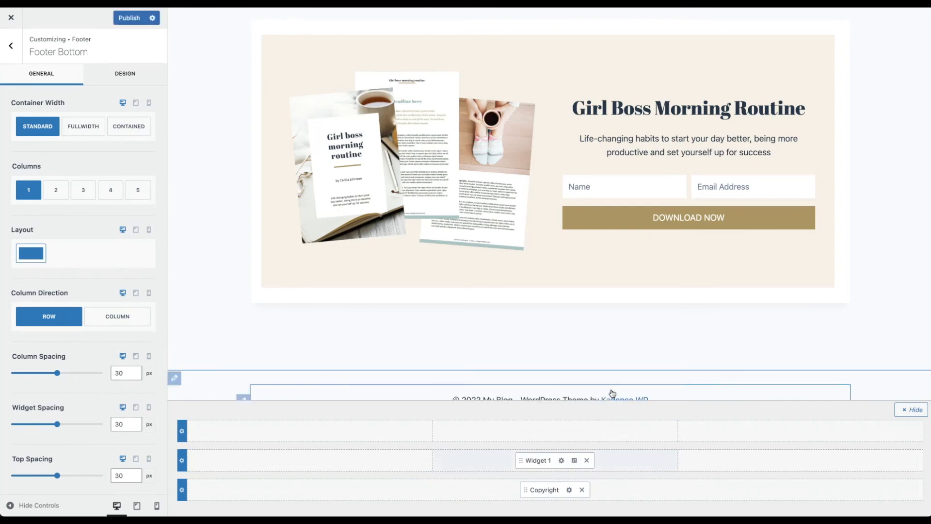
{"action": "left_click", "coordinate": [560, 461]}
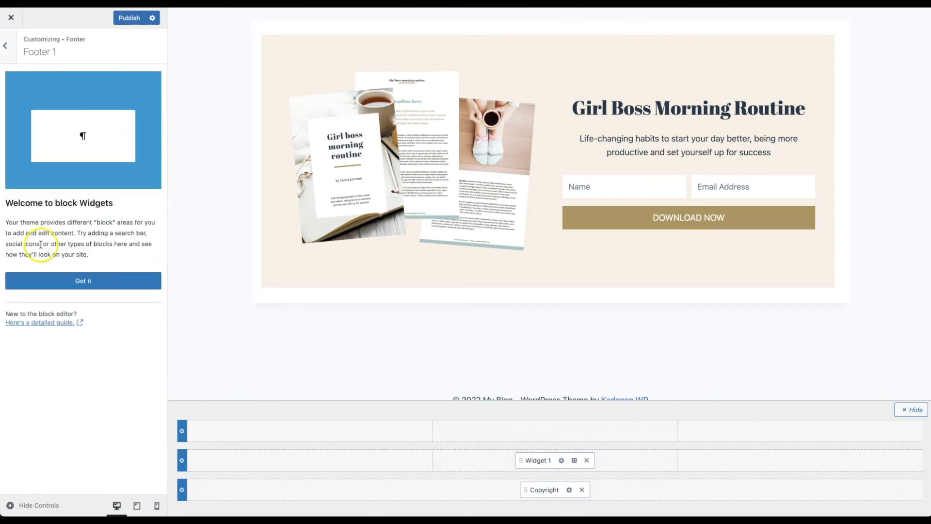
{"action": "left_click", "coordinate": [54, 285]}
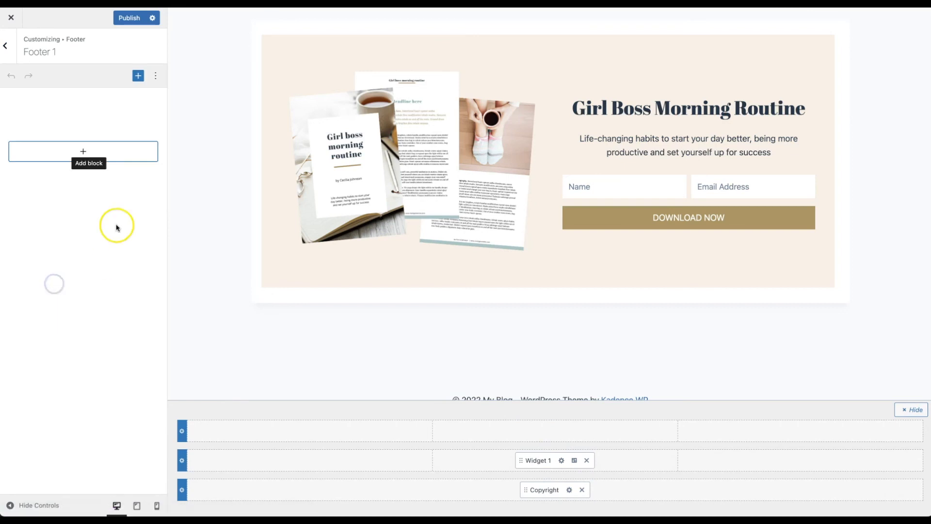
Step: Insert a Form block into the widget and remove its Name and Message fields
{"action": "left_click", "coordinate": [85, 153]}
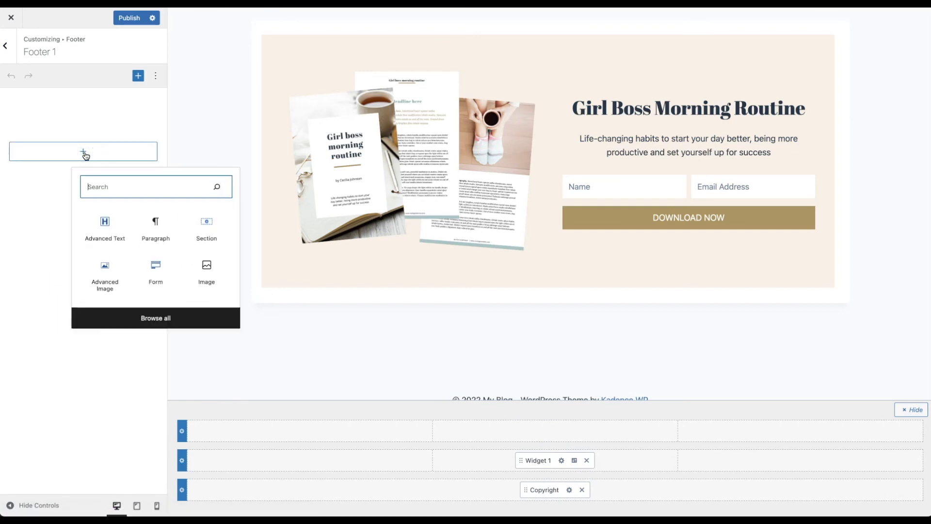
{"action": "left_click", "coordinate": [154, 268]}
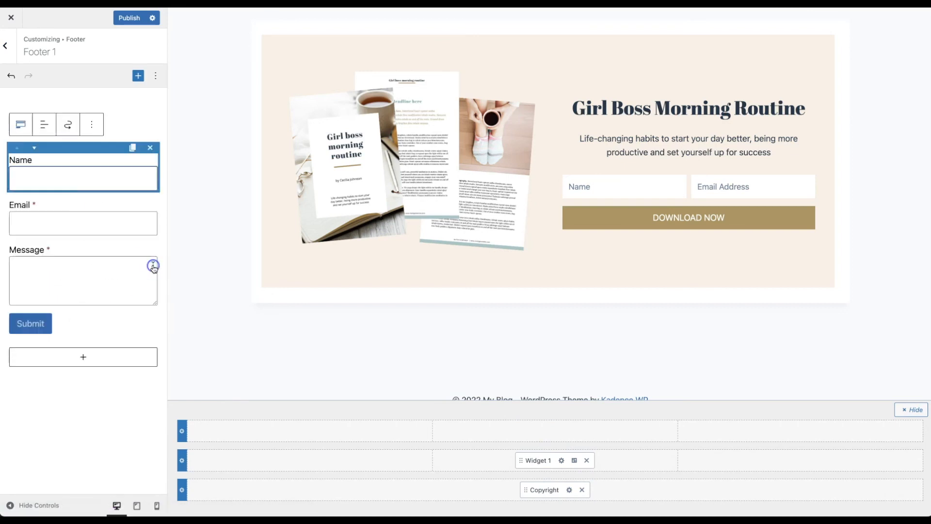
{"action": "scroll", "coordinate": [365, 283], "scroll_direction": "down", "scroll_amount": 3}
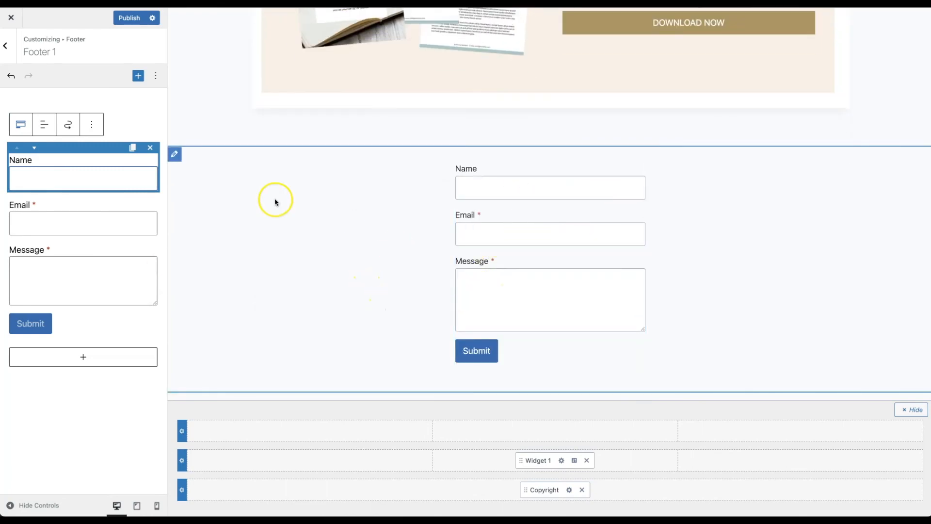
{"action": "left_click", "coordinate": [150, 148]}
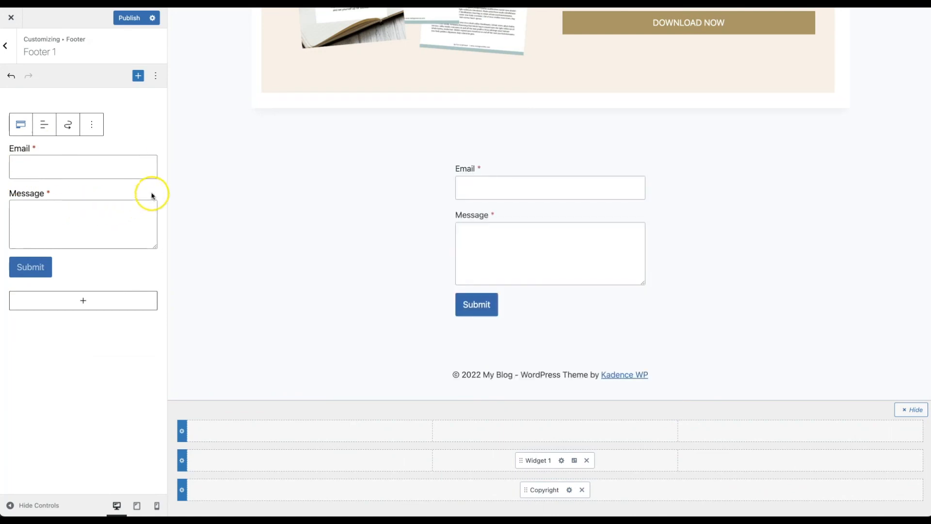
{"action": "left_click", "coordinate": [150, 194]}
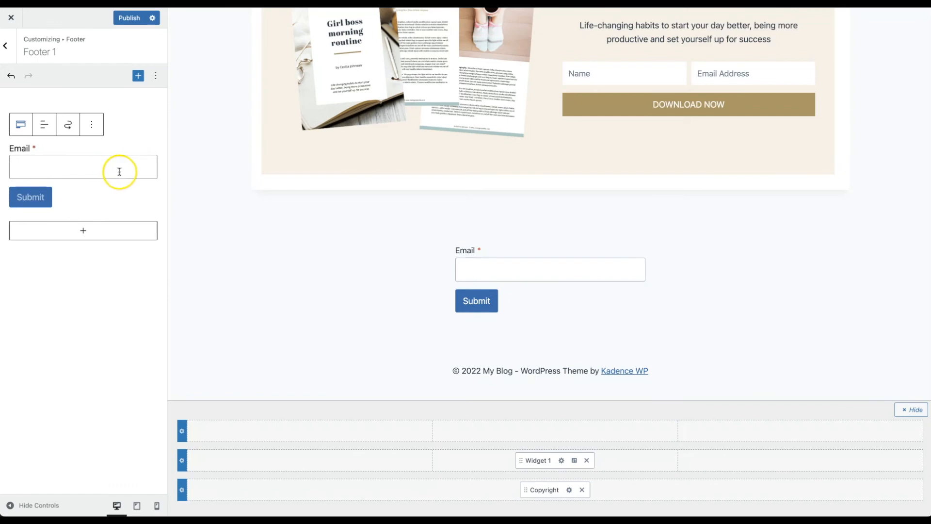
Step: Hide the email field's label, give it placeholder 'Email Address', and make it 75% wide
{"action": "left_click", "coordinate": [92, 126]}
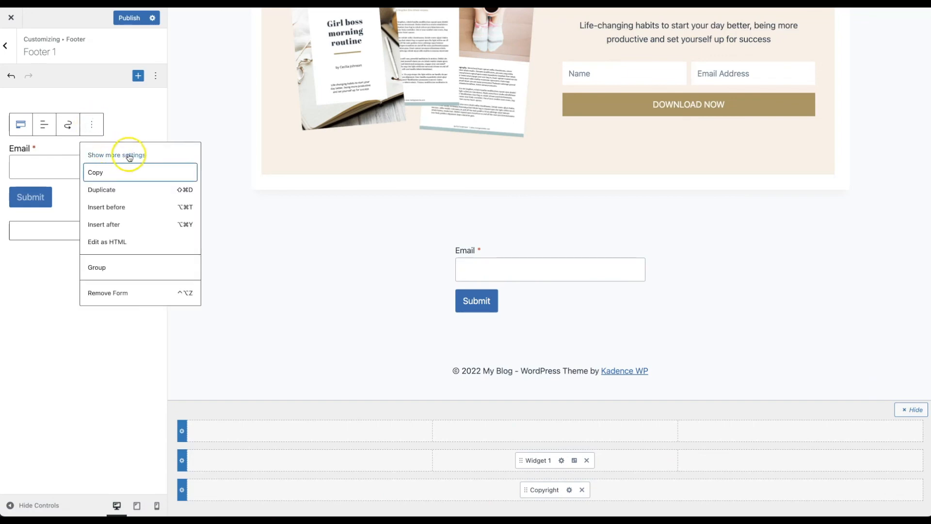
{"action": "left_click", "coordinate": [129, 157]}
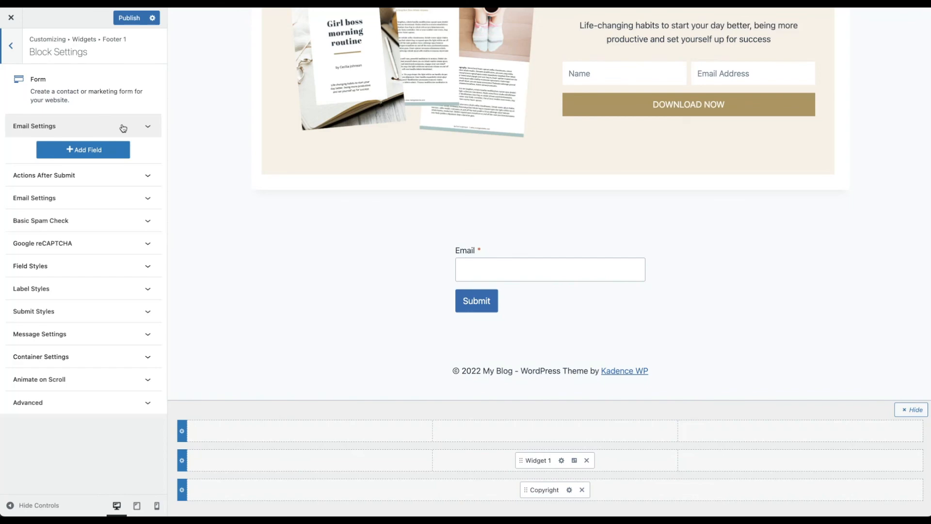
{"action": "left_click", "coordinate": [123, 128]}
{"action": "left_click", "coordinate": [21, 177]}
{"action": "left_click", "coordinate": [31, 212]}
{"action": "type", "text": "Email Address"}
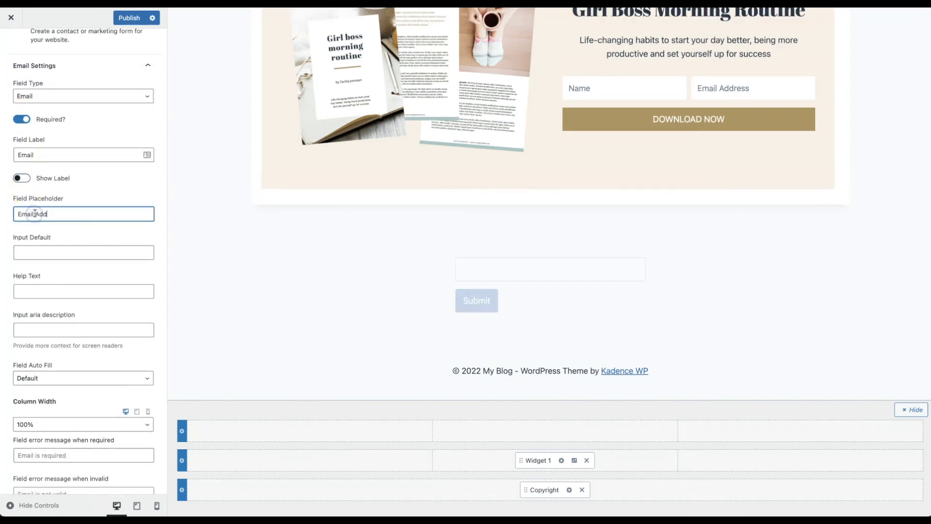
{"action": "scroll", "coordinate": [72, 340], "scroll_direction": "down", "scroll_amount": 2}
{"action": "left_click", "coordinate": [34, 334]}
{"action": "left_click", "coordinate": [33, 313]}
{"action": "scroll", "coordinate": [73, 218], "scroll_direction": "up", "scroll_amount": 3}
{"action": "left_click", "coordinate": [149, 126]}
Step: Turn on the Redirect and Mailchimp actions after form submission
{"action": "left_click", "coordinate": [141, 175]}
{"action": "left_click", "coordinate": [19, 216]}
{"action": "left_click", "coordinate": [19, 407]}
{"action": "scroll", "coordinate": [101, 404], "scroll_direction": "down", "scroll_amount": 2}
{"action": "left_click", "coordinate": [112, 376]}
Step: Set the redirect URL to the uploaded PDF's address
{"action": "left_click", "coordinate": [68, 256]}
{"action": "type", "text": "down"}
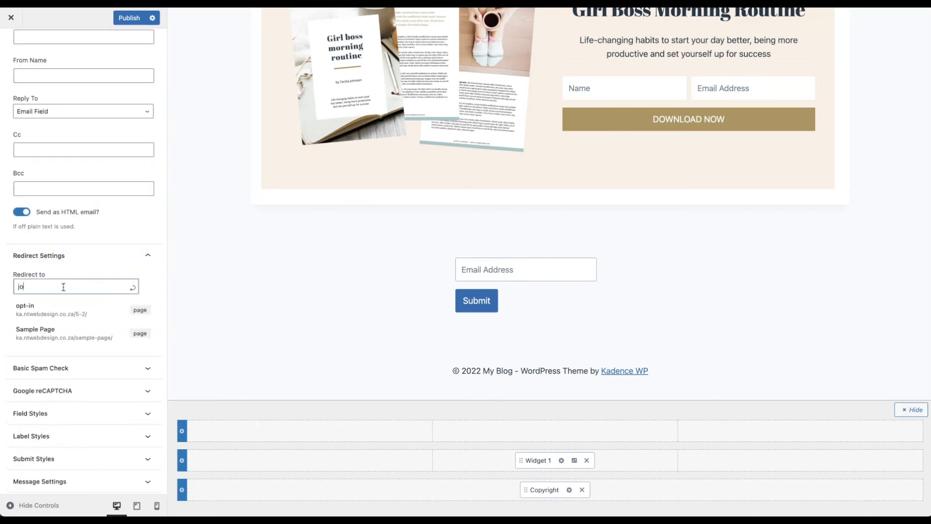
{"action": "left_click_drag", "start_coordinate": [65, 287], "coordinate": [15, 288]}
{"action": "key", "text": "BackSpace"}
{"action": "key", "text": "ctrl+v"}
{"action": "key", "text": "Return"}
Step: Make the Submit button 25% wide and adjust the gap between form field rows
{"action": "scroll", "coordinate": [68, 346], "scroll_direction": "down", "scroll_amount": 1}
{"action": "left_click", "coordinate": [72, 371]}
{"action": "left_click", "coordinate": [90, 419]}
{"action": "left_click", "coordinate": [37, 376]}
{"action": "left_click", "coordinate": [82, 336]}
{"action": "scroll", "coordinate": [73, 385], "scroll_direction": "down", "scroll_amount": 4}
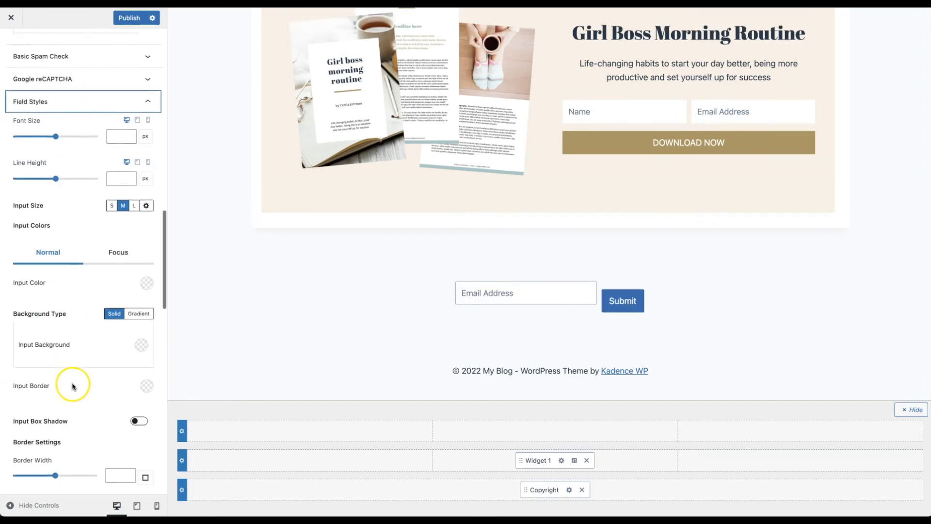
{"action": "left_click", "coordinate": [118, 417]}
{"action": "scroll", "coordinate": [117, 417], "scroll_direction": "up", "scroll_amount": 4}
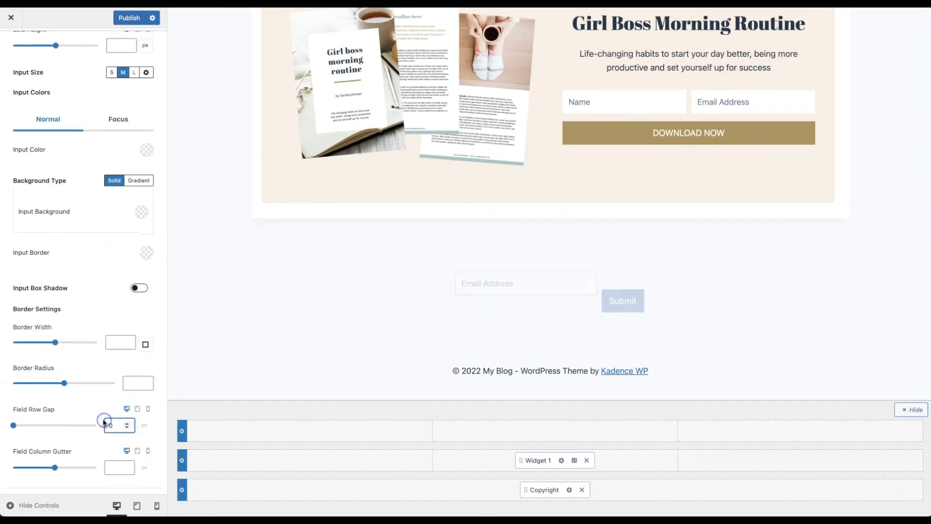
{"action": "scroll", "coordinate": [102, 421], "scroll_direction": "down", "scroll_amount": 8}
Step: Give the Submit button the gold brand background colour and 0 corner rounding
{"action": "key", "text": "super+Tab"}
{"action": "left_click", "coordinate": [98, 349]}
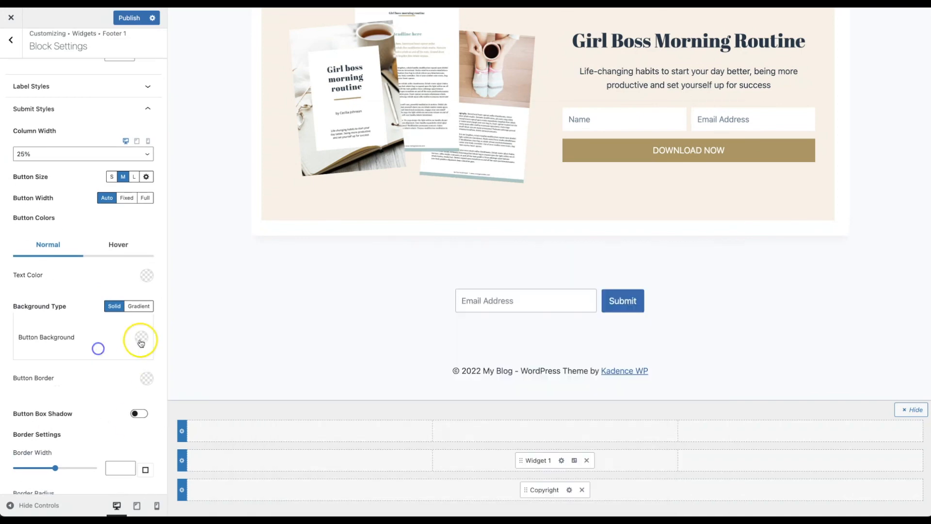
{"action": "left_click", "coordinate": [141, 338]}
{"action": "left_click", "coordinate": [151, 280]}
{"action": "type", "text": "#AE955F"}
{"action": "scroll", "coordinate": [110, 378], "scroll_direction": "down", "scroll_amount": 3}
{"action": "left_click", "coordinate": [129, 436]}
{"action": "type", "text": "0"}
{"action": "scroll", "coordinate": [117, 226], "scroll_direction": "up", "scroll_amount": 8}
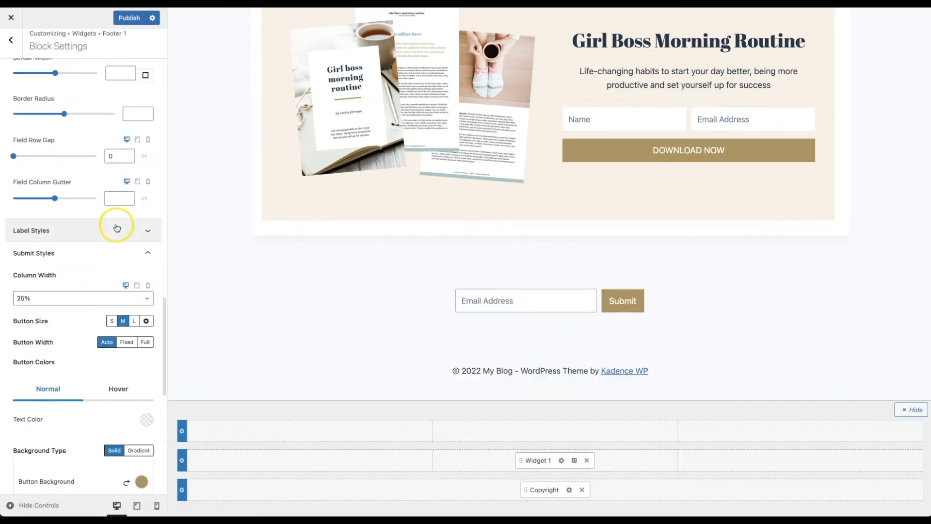
{"action": "left_click", "coordinate": [146, 176]}
{"action": "scroll", "coordinate": [97, 223], "scroll_direction": "down", "scroll_amount": 13}
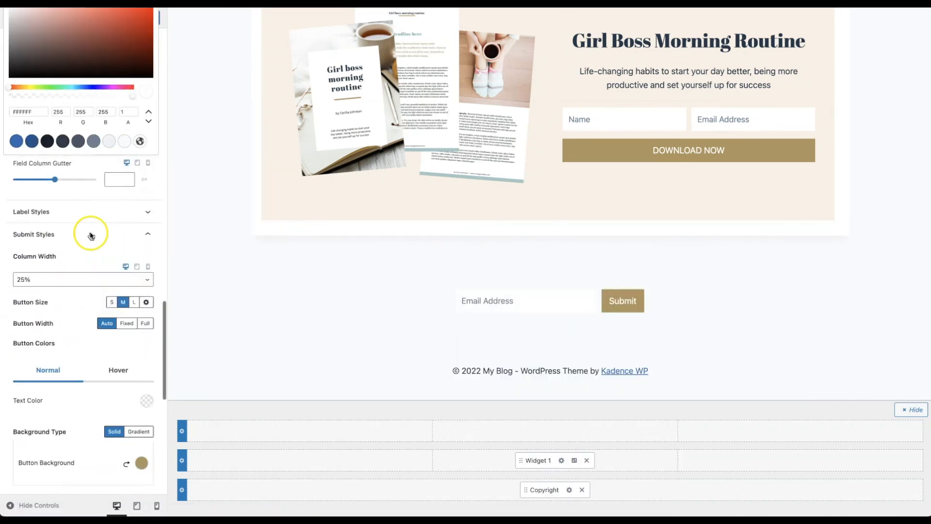
Step: Choose the Mailchimp audience and add the Courses - General Mailing List group
{"action": "left_click", "coordinate": [87, 460]}
{"action": "scroll", "coordinate": [30, 383], "scroll_direction": "down", "scroll_amount": 1}
{"action": "left_click", "coordinate": [61, 405]}
{"action": "left_click", "coordinate": [63, 442]}
{"action": "scroll", "coordinate": [68, 436], "scroll_direction": "down", "scroll_amount": 1}
{"action": "left_click", "coordinate": [146, 395]}
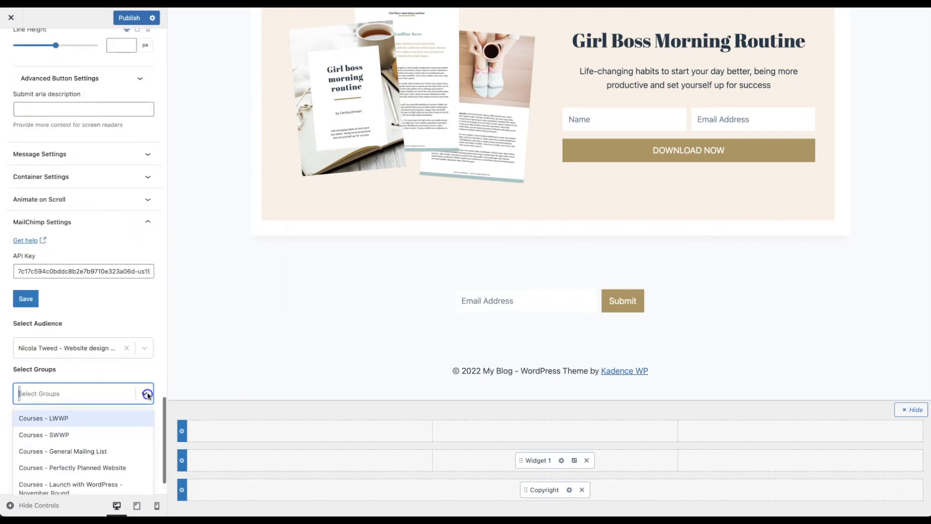
{"action": "left_click", "coordinate": [68, 451]}
Step: Tag new subscribers 'new', map the email to Mailchimp Email, and publish
{"action": "scroll", "coordinate": [107, 451], "scroll_direction": "down", "scroll_amount": 1}
{"action": "left_click", "coordinate": [97, 395]}
{"action": "left_click", "coordinate": [65, 433]}
{"action": "scroll", "coordinate": [121, 442], "scroll_direction": "down", "scroll_amount": 1}
{"action": "left_click", "coordinate": [122, 439]}
{"action": "left_click", "coordinate": [125, 450]}
{"action": "left_click", "coordinate": [130, 20]}
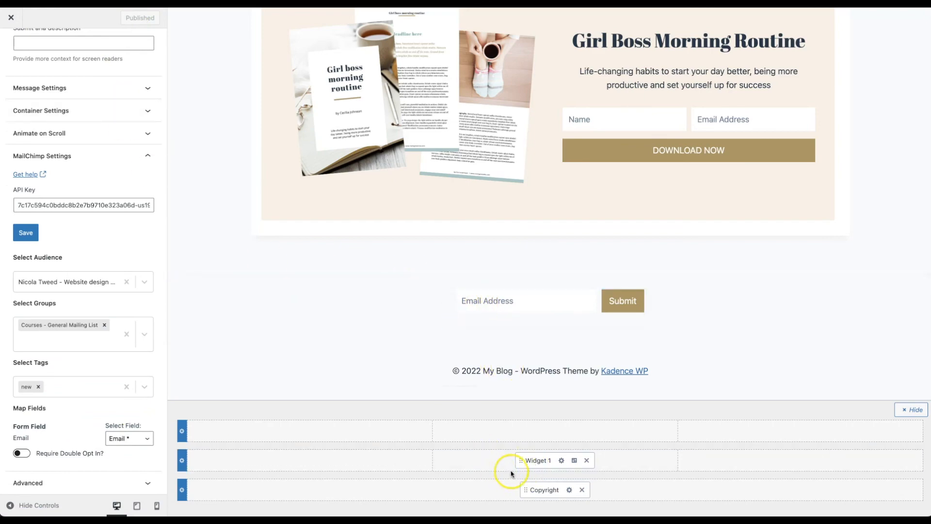
Step: Move the form widget to the middle row's right column, publish, and test-submit an email
{"action": "left_click_drag", "start_coordinate": [521, 460], "coordinate": [676, 462]}
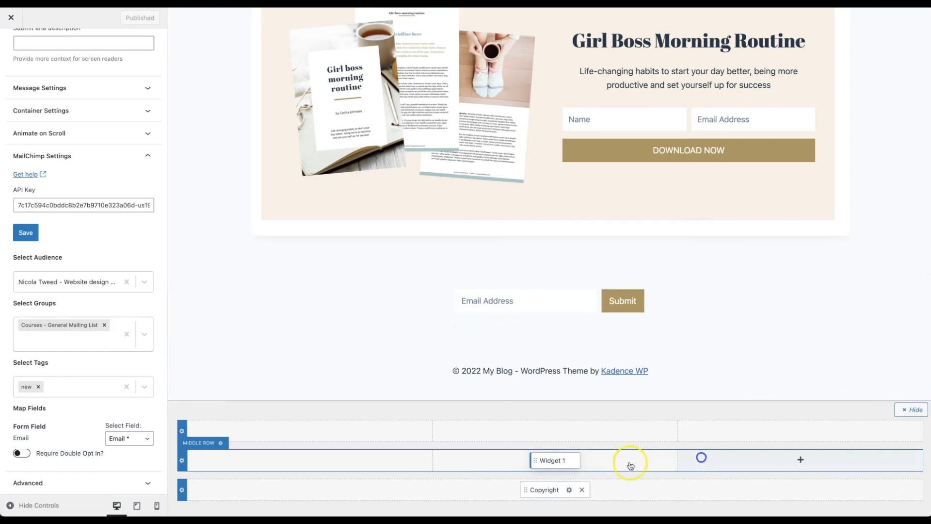
{"action": "left_click_drag", "start_coordinate": [536, 461], "coordinate": [712, 465]}
{"action": "left_click", "coordinate": [129, 17]}
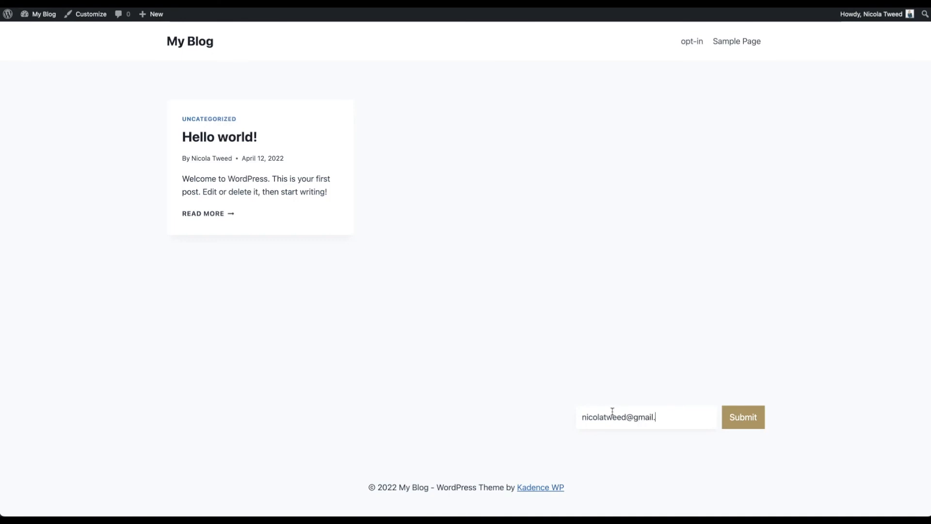
{"action": "left_click", "coordinate": [745, 427]}
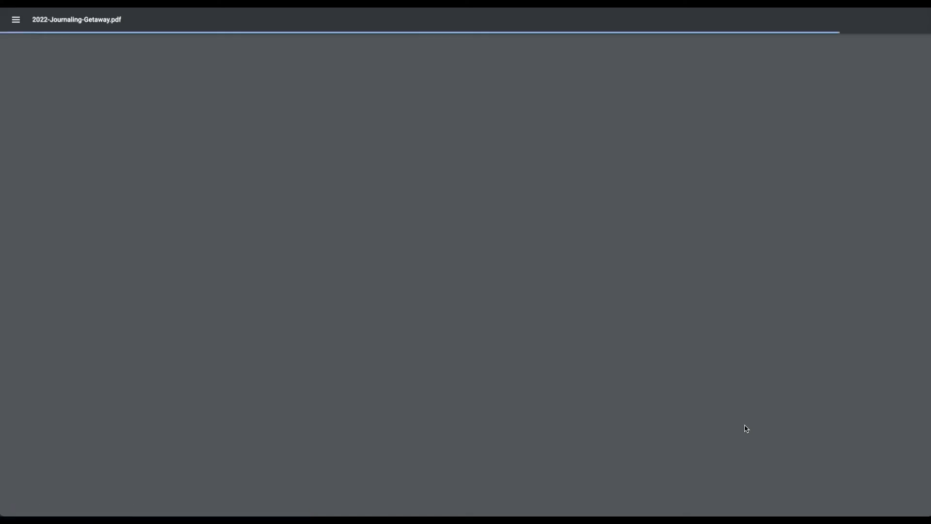